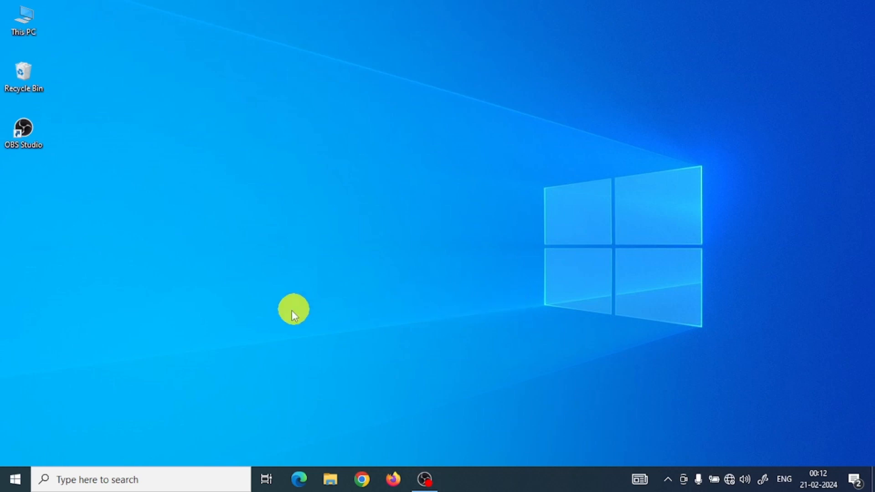
Launch Word and create a new blank document.
click(23, 485)
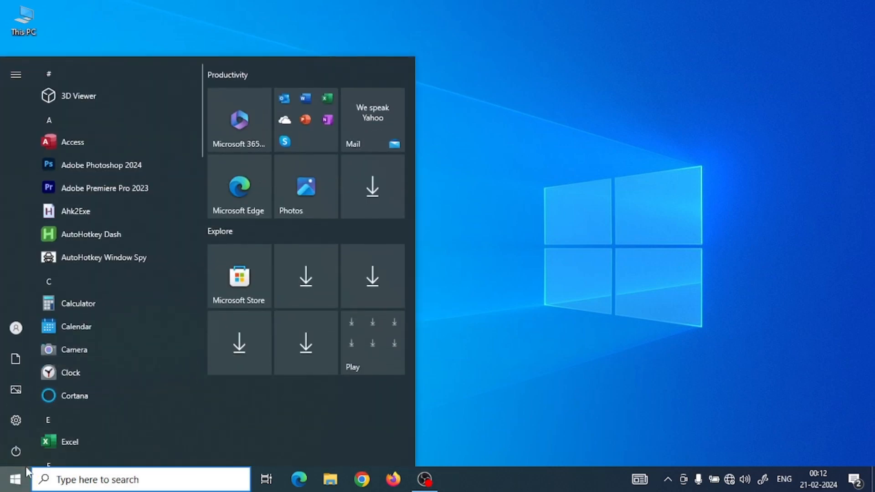
text(wo)
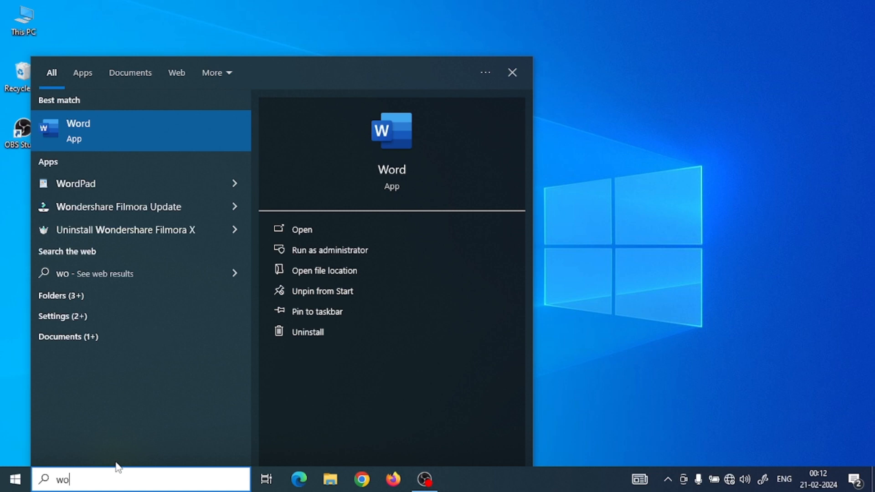
key(Return)
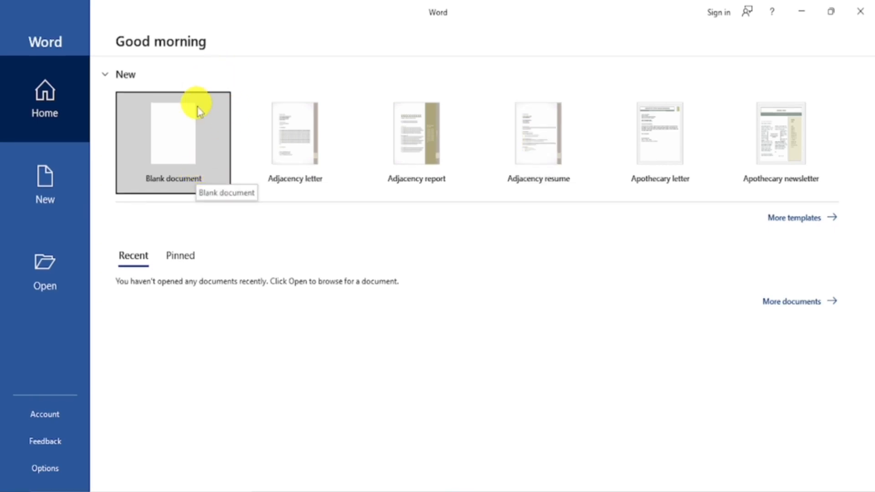
click(187, 138)
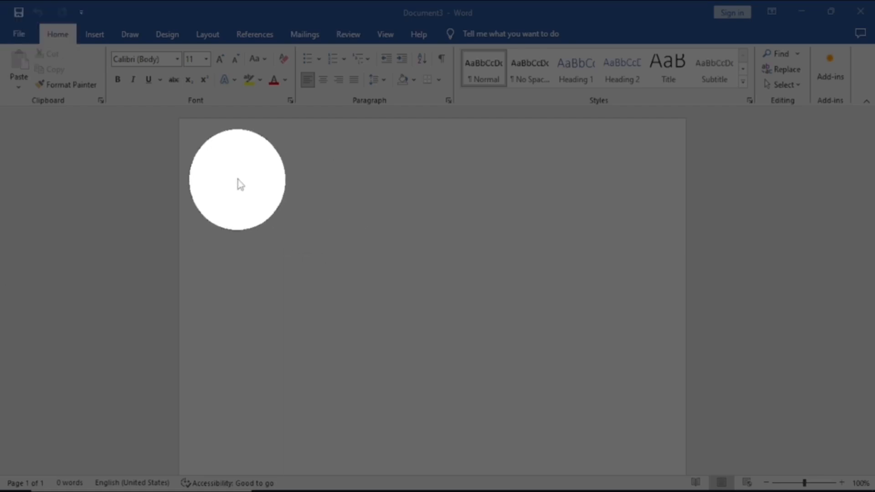
Add the Print Preview and Print command to the Quick Access Toolbar and remove it again.
click(81, 12)
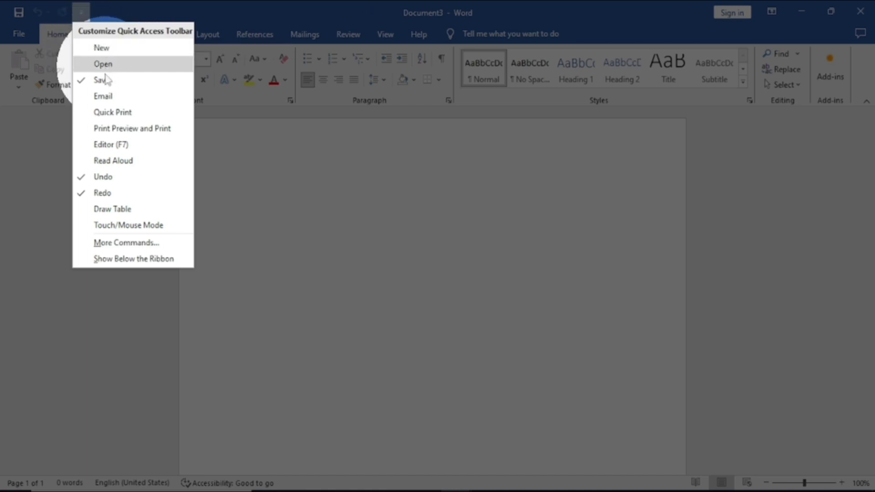
click(120, 129)
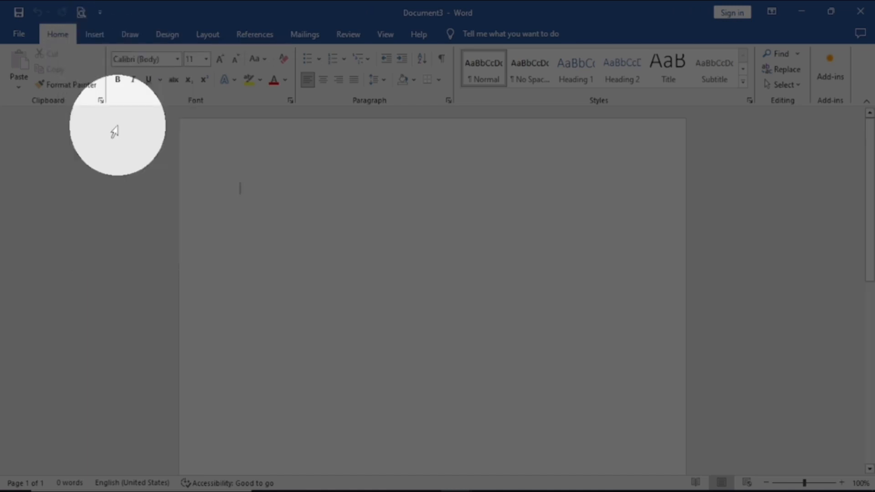
click(100, 12)
click(120, 129)
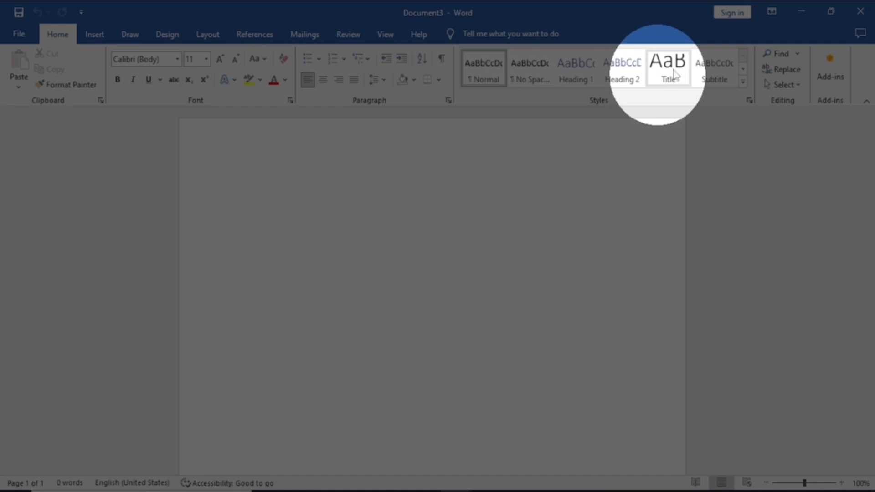
Auto-hide the ribbon and switch it back to showing tabs and commands.
click(771, 12)
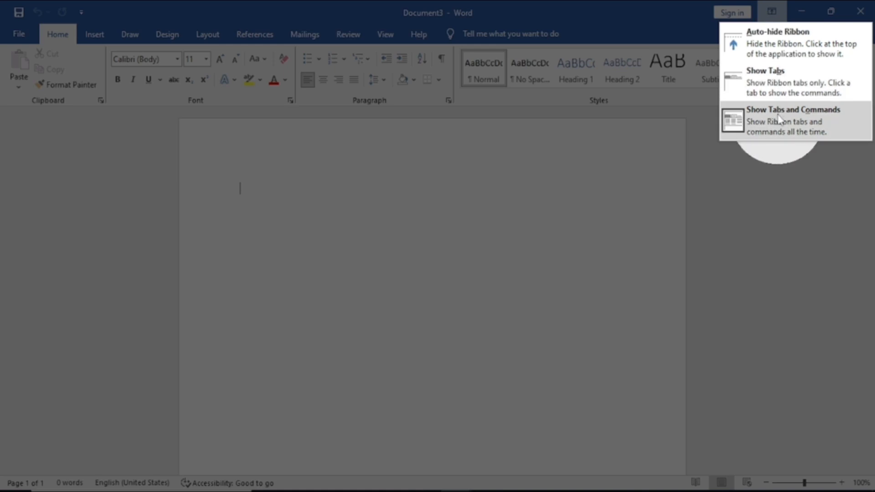
click(778, 49)
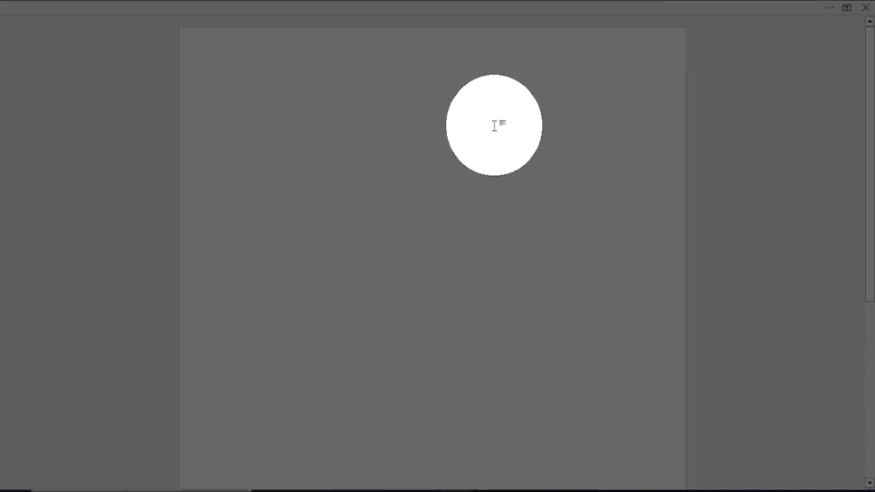
click(846, 8)
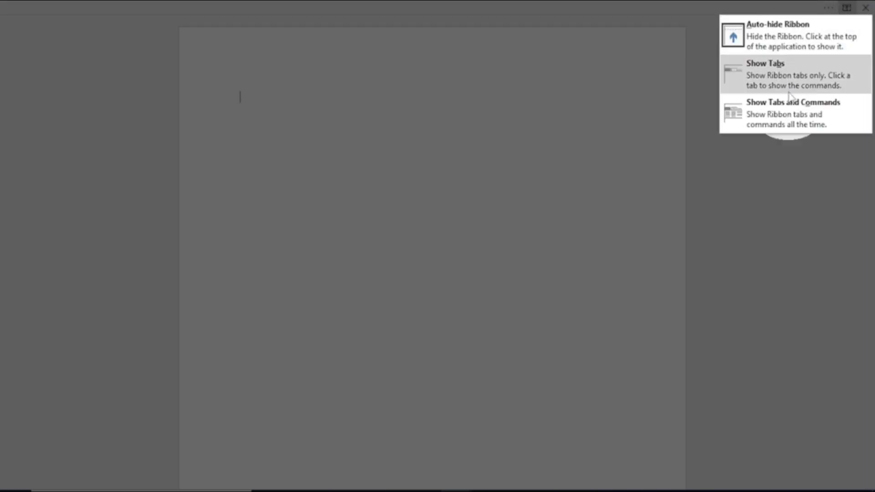
click(790, 110)
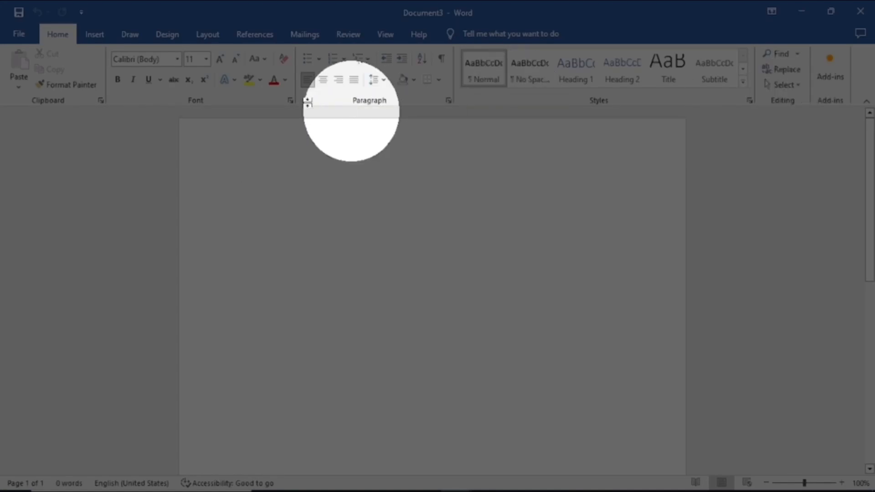
Minimize and reopen the document window, and switch it to its smaller size and back to full screen.
click(801, 12)
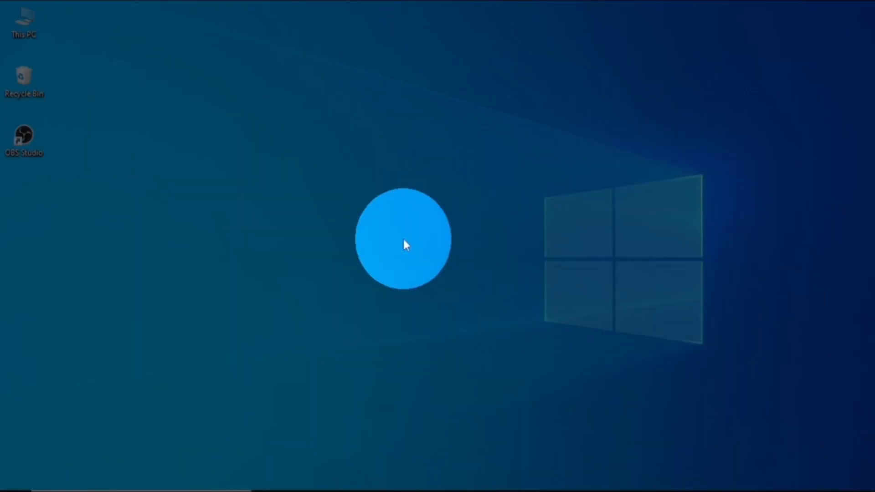
click(455, 483)
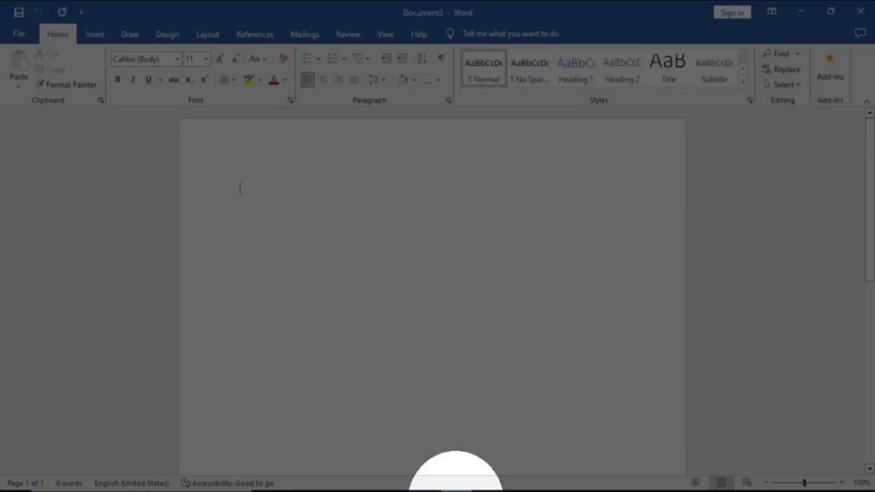
click(827, 18)
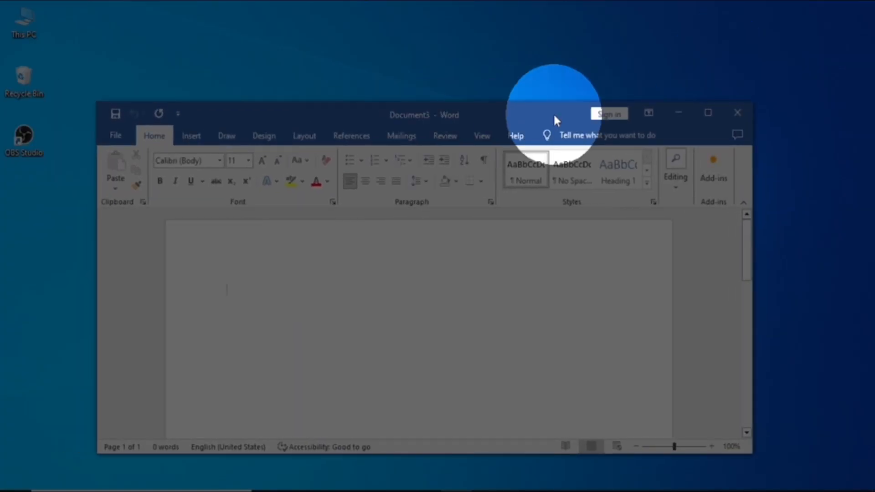
click(708, 112)
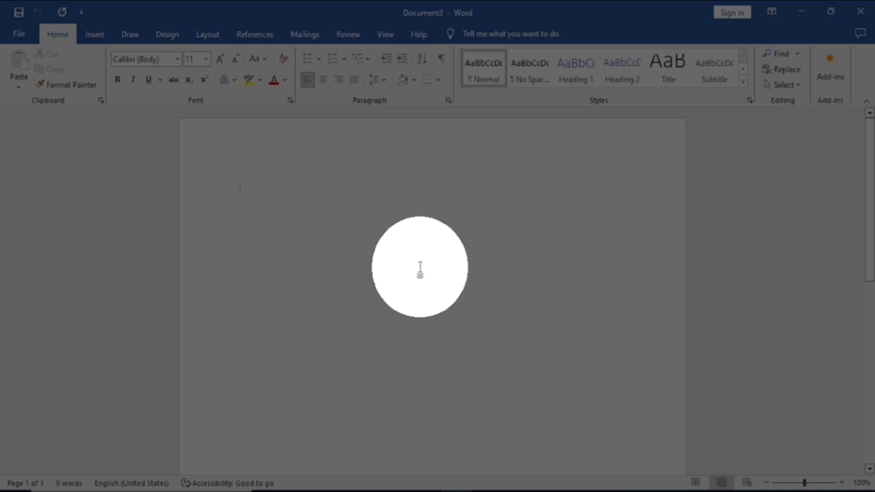
Enter the sample text "Abcd df" to check the word count, and delete all of it.
text(abcd)
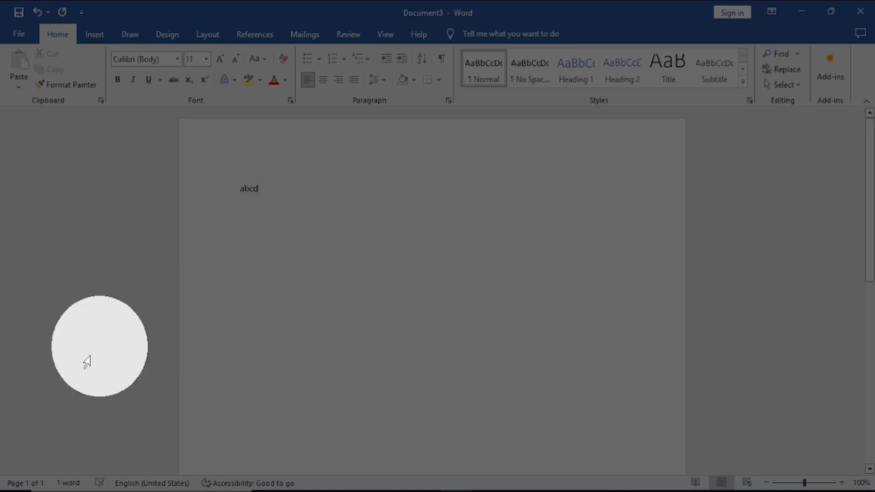
double_click(258, 212)
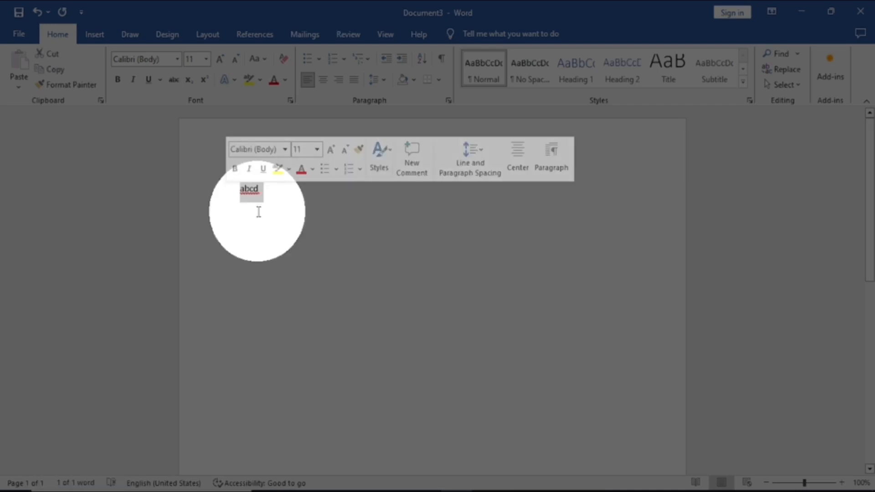
click(264, 195)
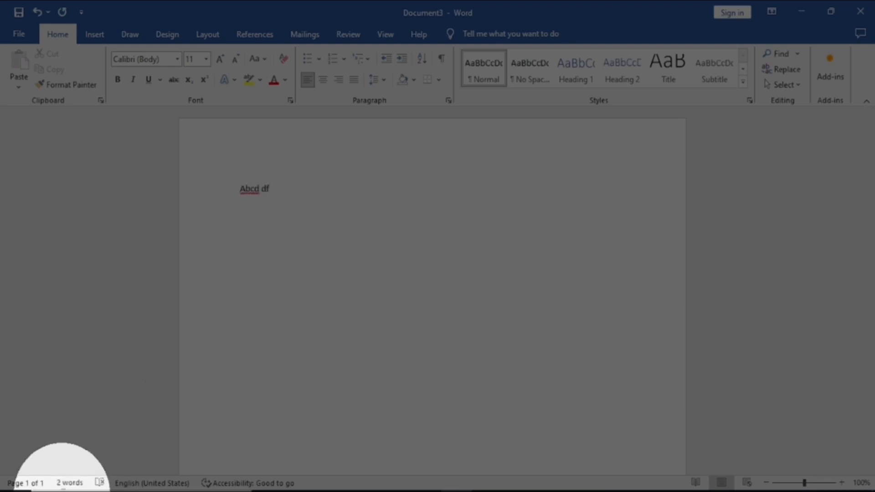
key(ctrl+a)
key(BackSpace)
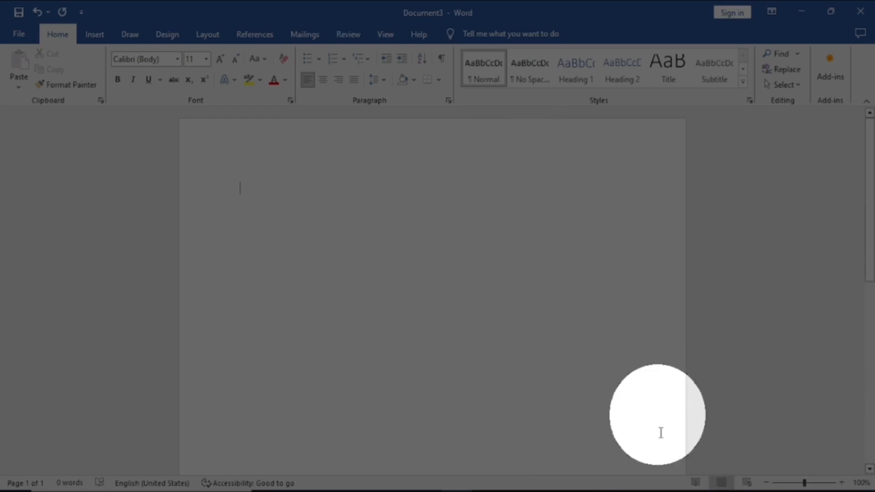
View the document in Read Mode and Web Layout, returning to Print Layout after each.
click(695, 483)
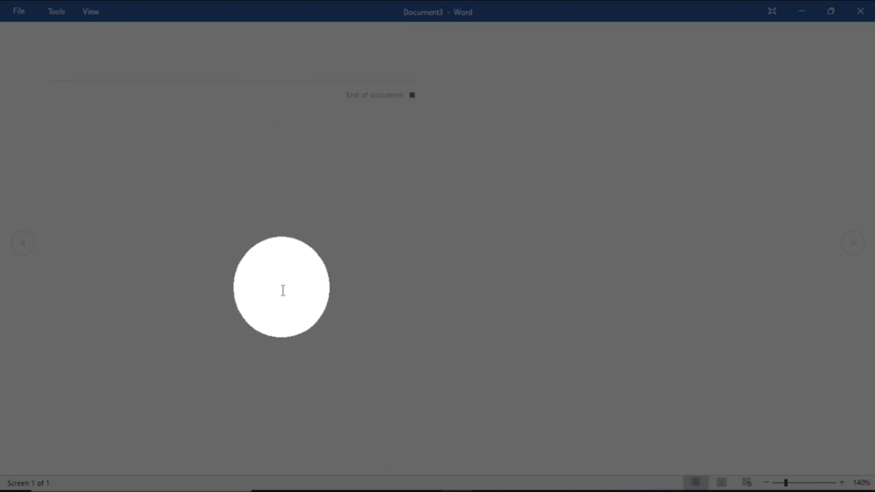
click(722, 482)
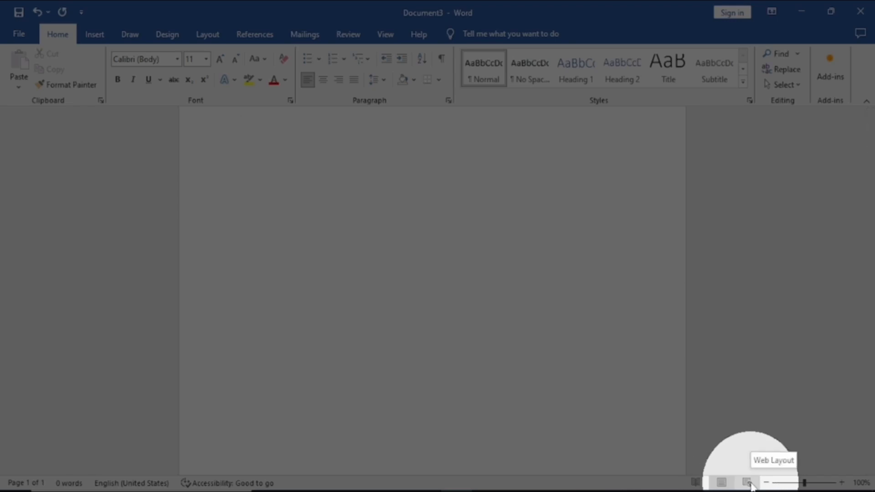
click(749, 483)
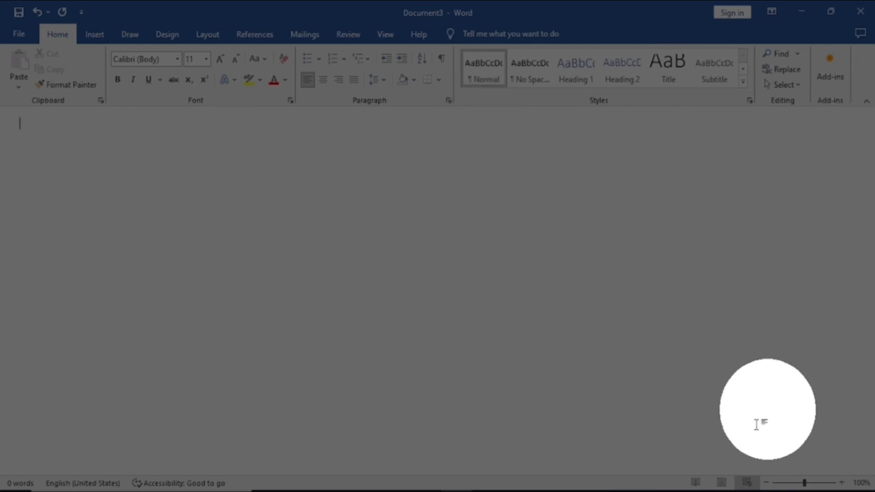
click(721, 484)
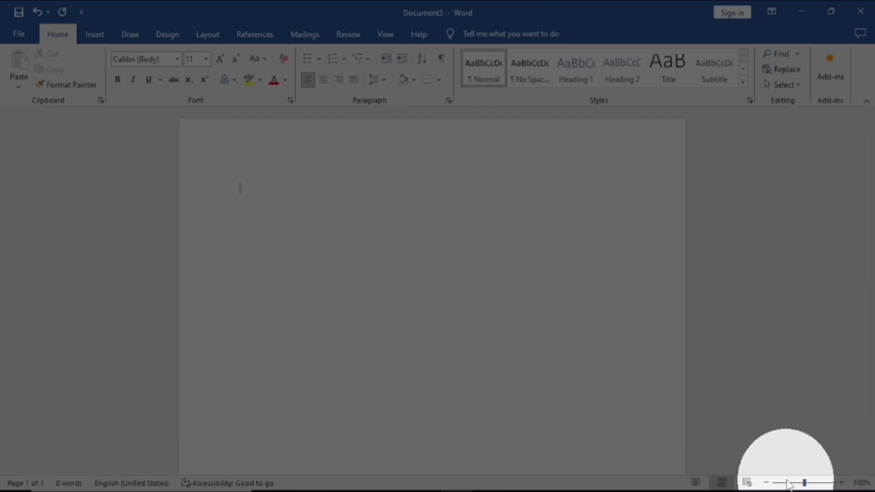
Zoom the page in to 120% and back out to 100%.
click(840, 484)
click(840, 484)
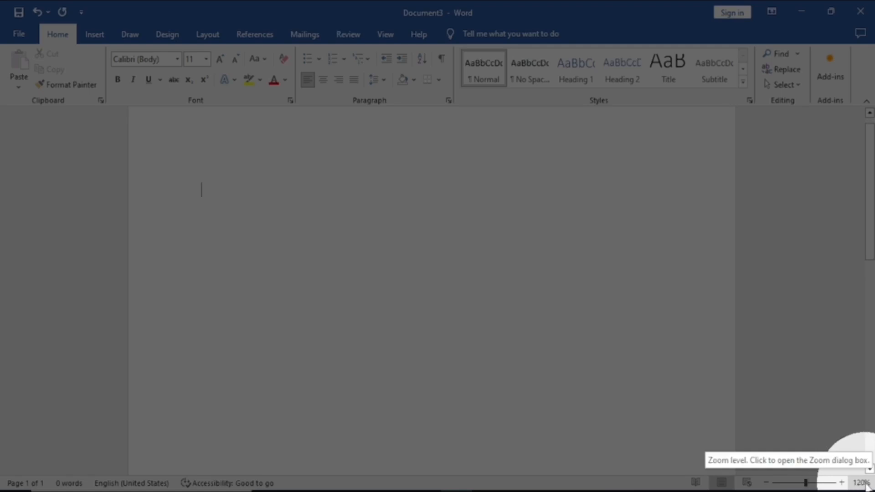
click(768, 484)
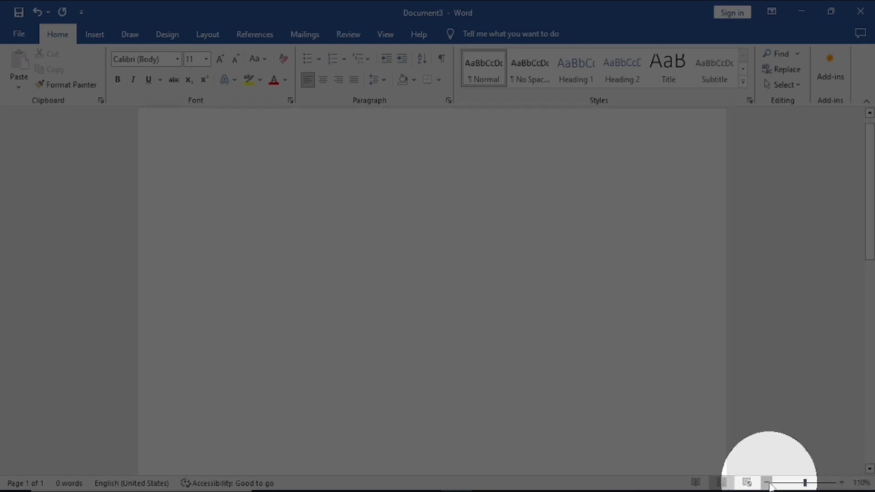
click(767, 484)
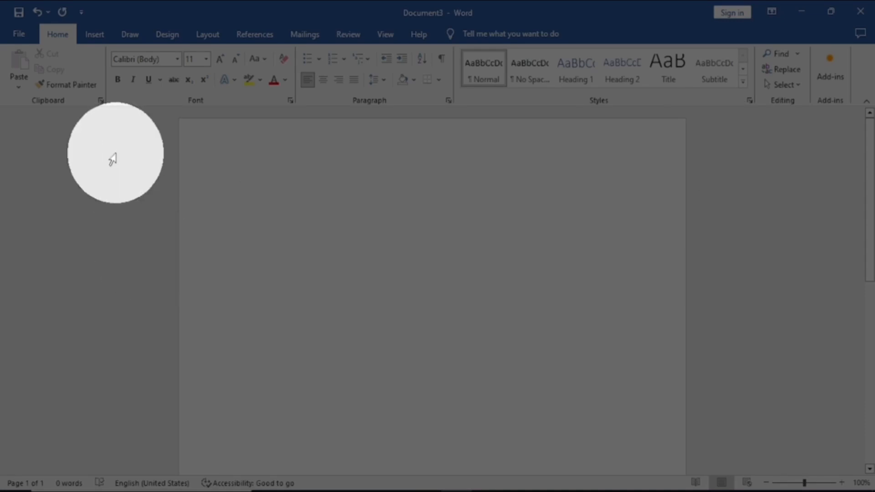
Look over the Insert commands and the Design commands on the ribbon.
click(97, 37)
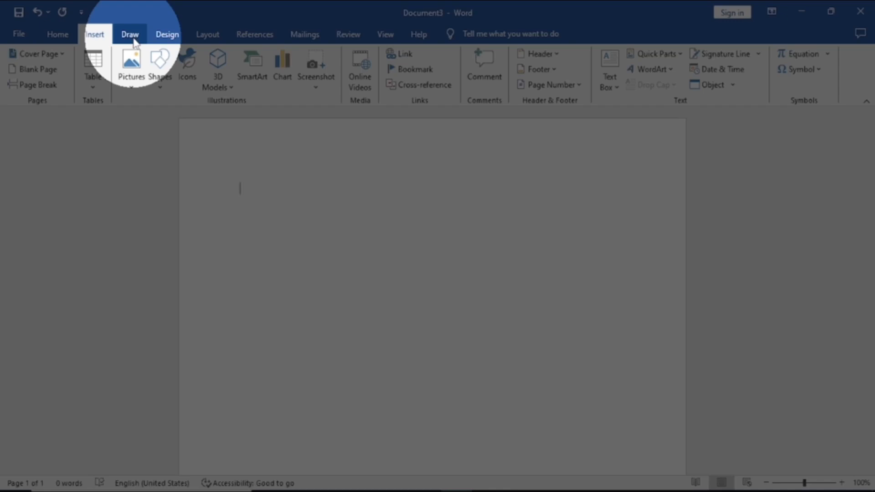
click(167, 37)
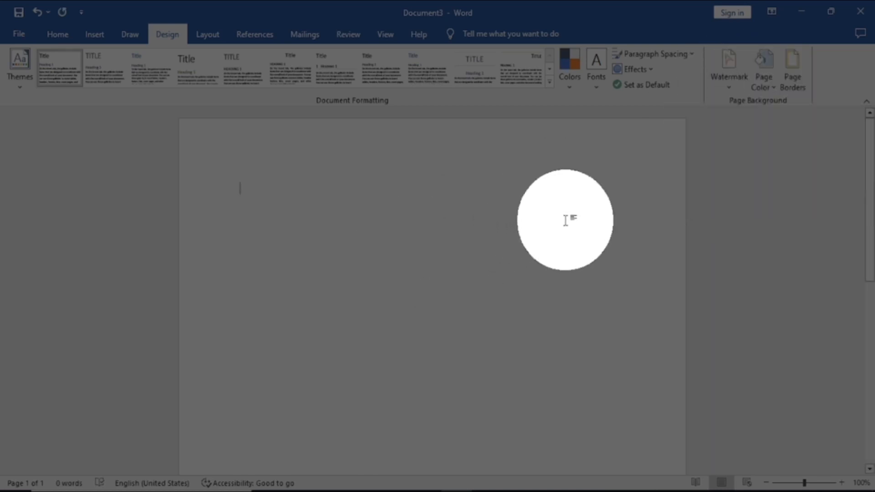
Try Light Gray, Background 2, Darker 10% and orange as page colors, and set the page back to white.
click(769, 89)
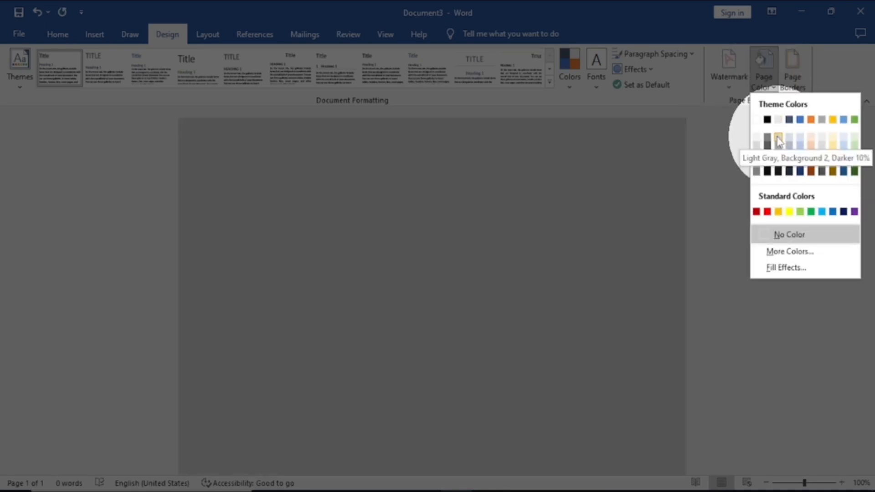
click(779, 137)
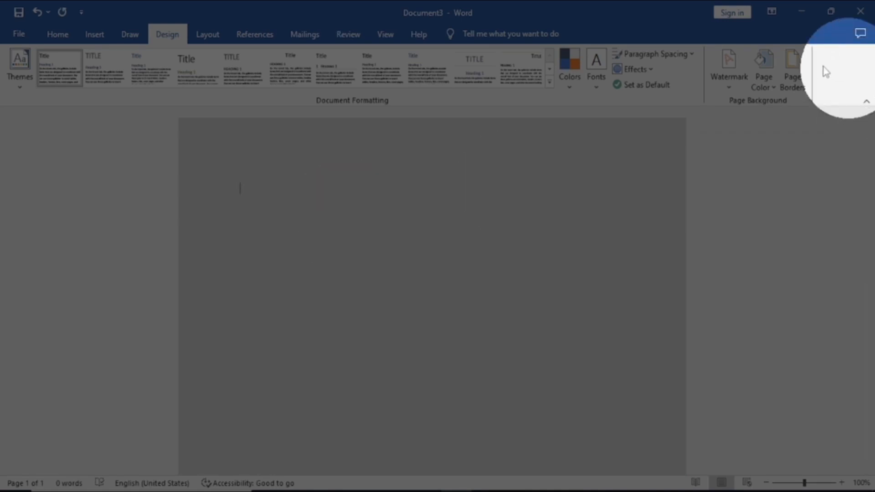
click(769, 89)
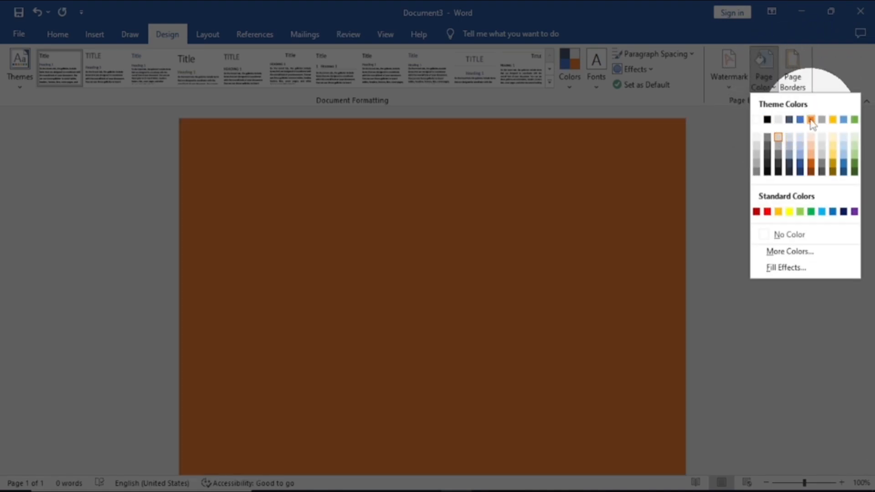
click(811, 120)
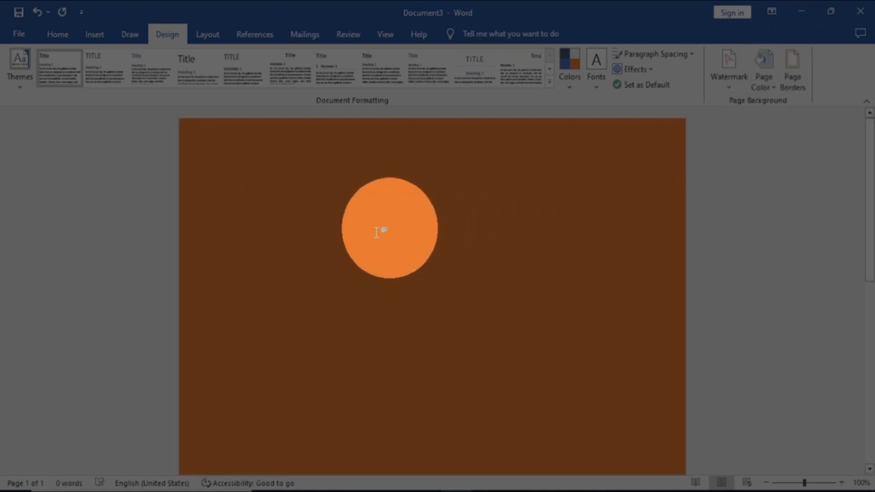
click(763, 79)
click(756, 119)
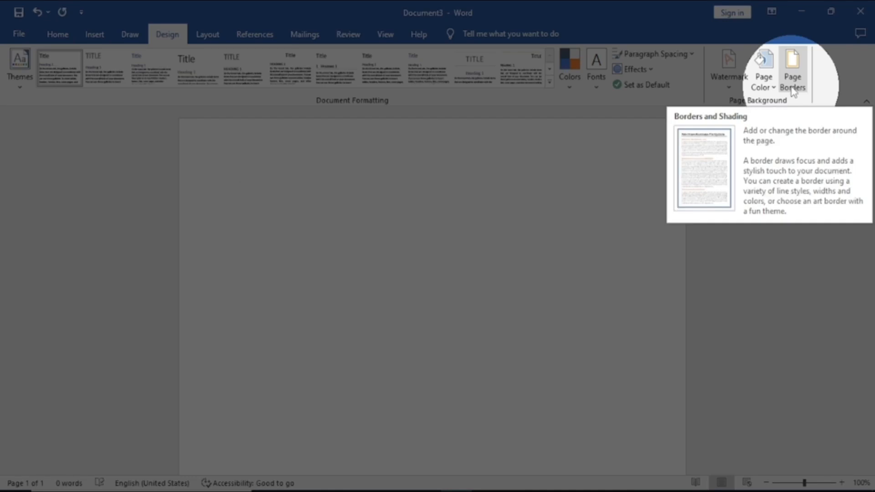
Look over the Layout commands and the References commands on the ribbon.
click(210, 37)
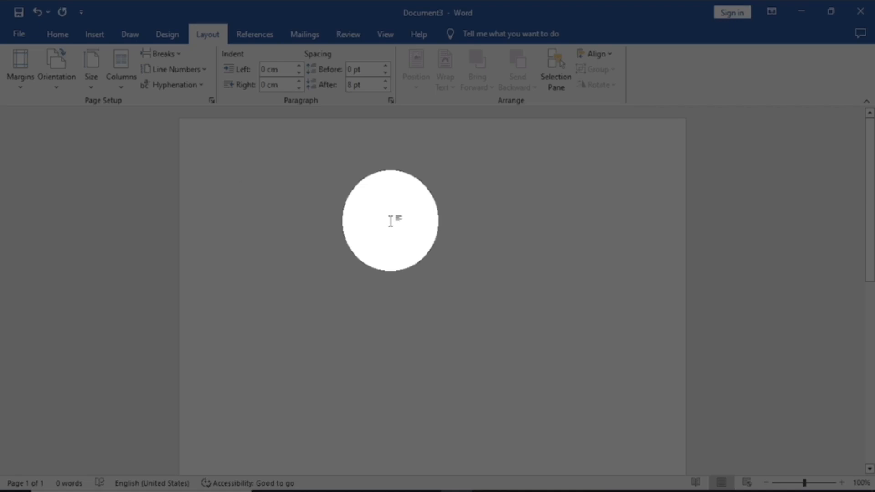
click(258, 34)
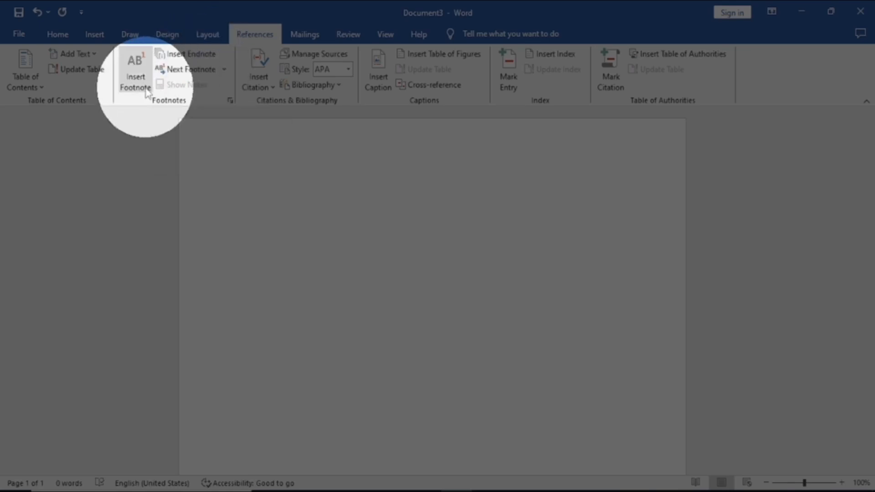
Look over the Mailings commands and the Review commands on the ribbon.
click(302, 36)
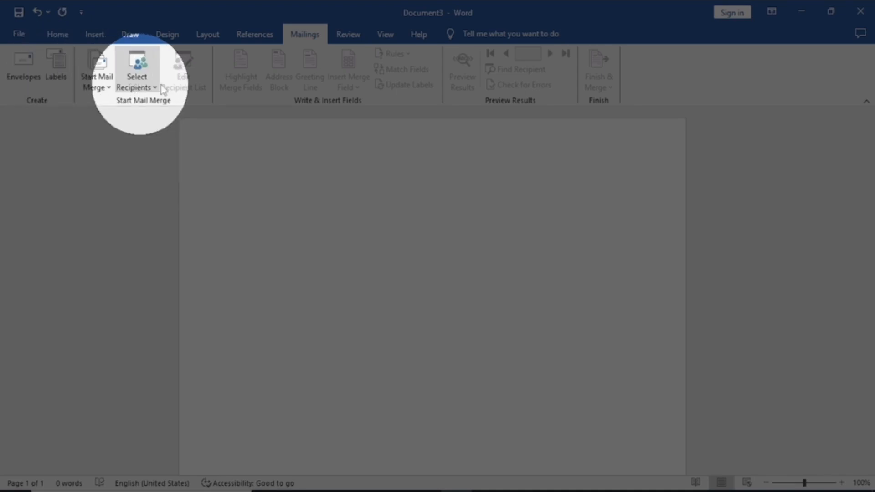
click(353, 33)
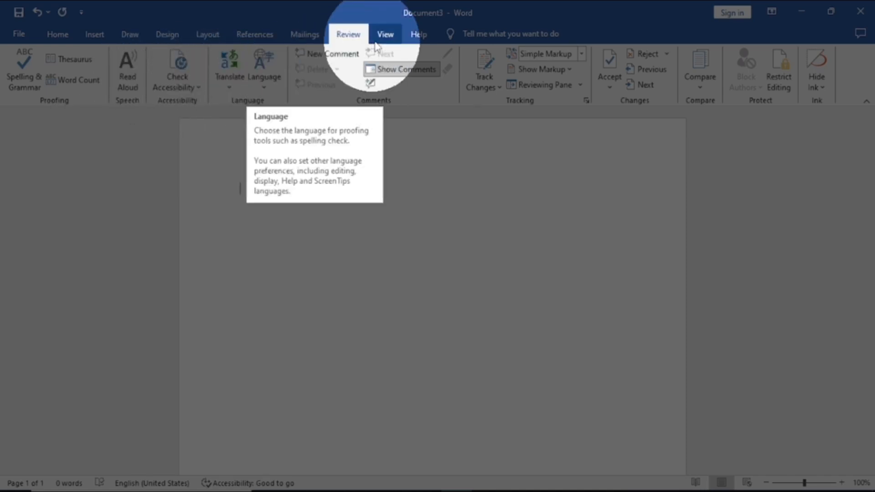
Show the ruler around the page, and turn the gridlines on and off again.
click(385, 34)
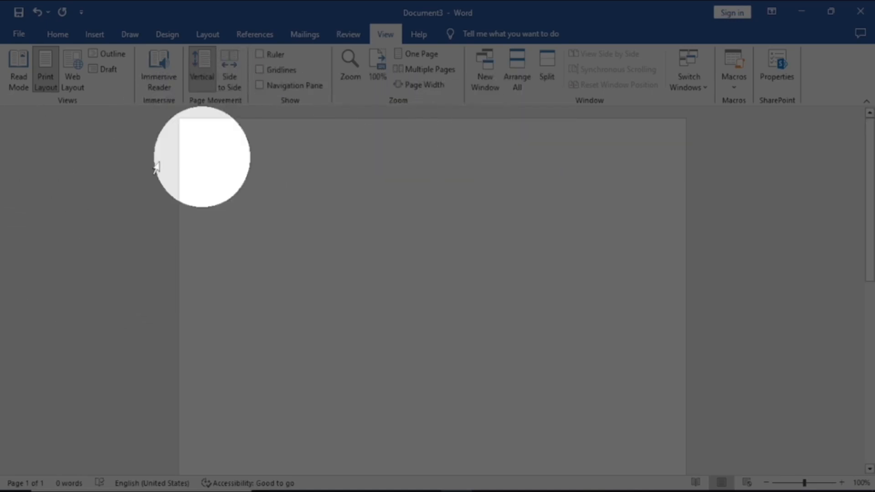
click(262, 57)
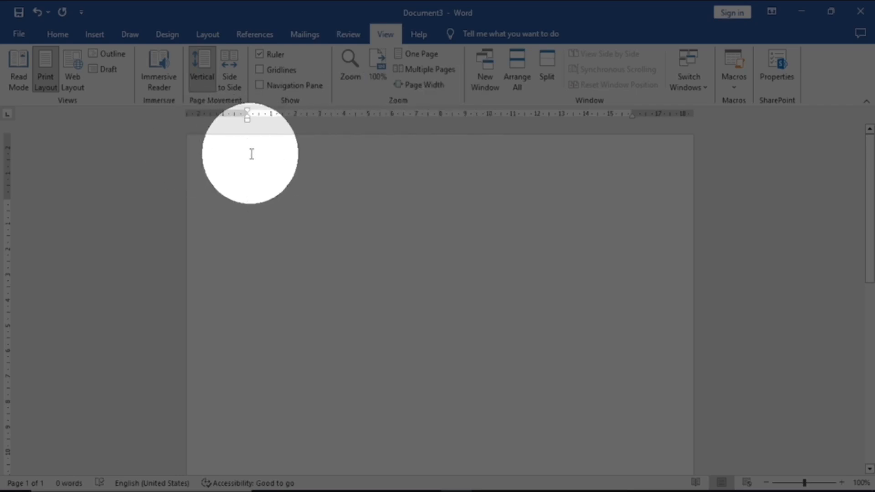
click(260, 71)
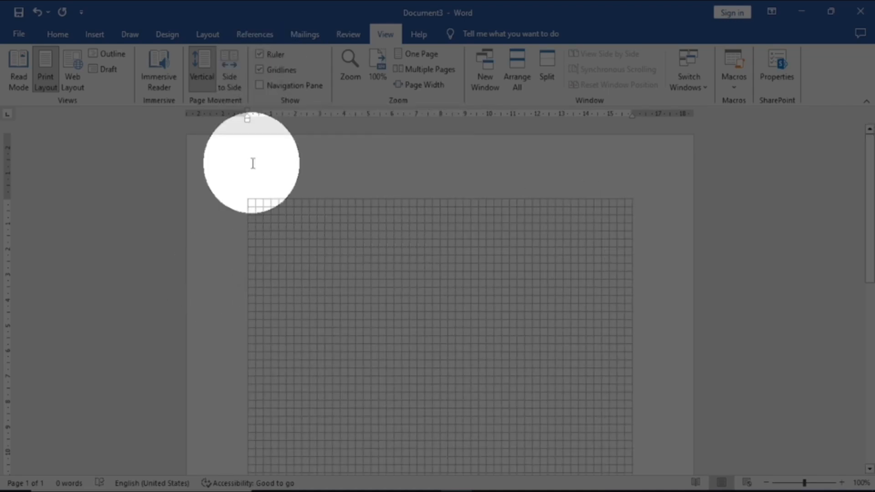
click(261, 72)
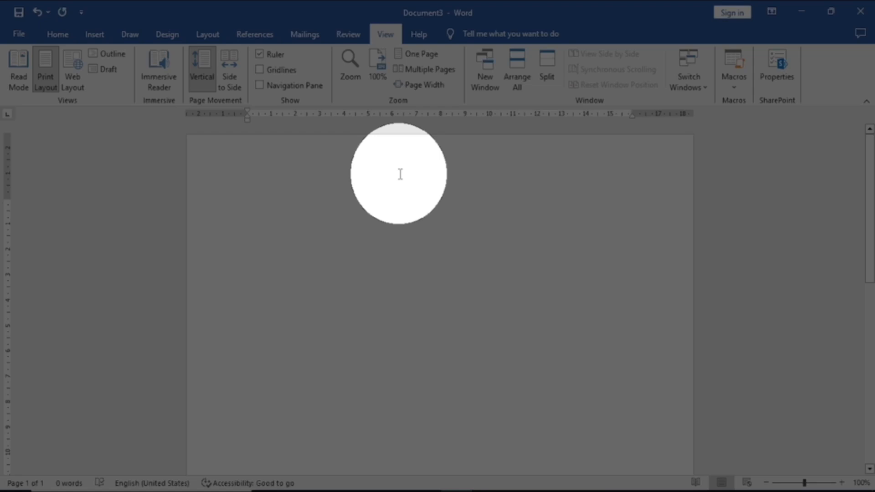
click(486, 36)
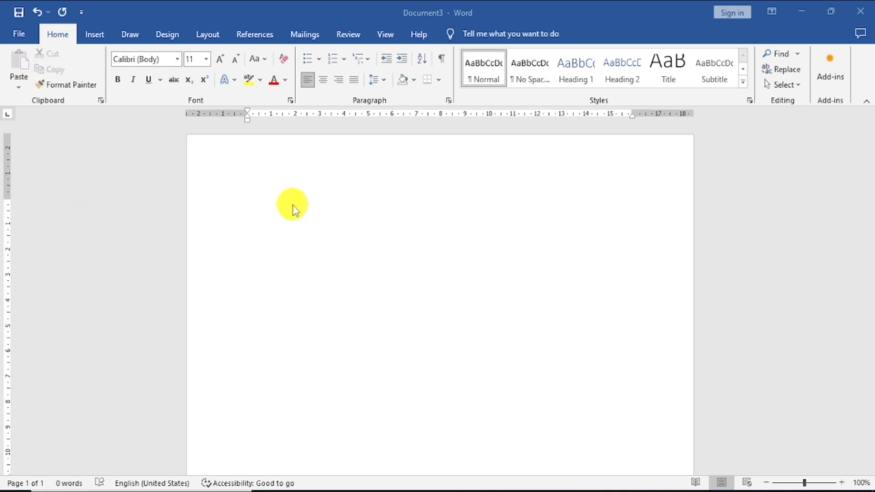
Enter the text "Microsoft Word" on the first line of the blank page.
click(314, 215)
text(Microsoft Word)
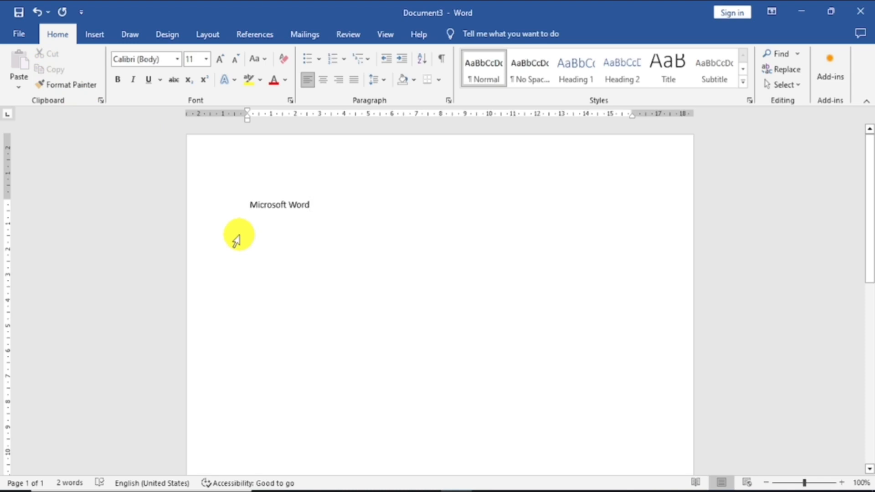
Cut the "Microsoft Word" text and paste it back from the Office Clipboard's list of collected items.
drag(315, 204, 267, 209)
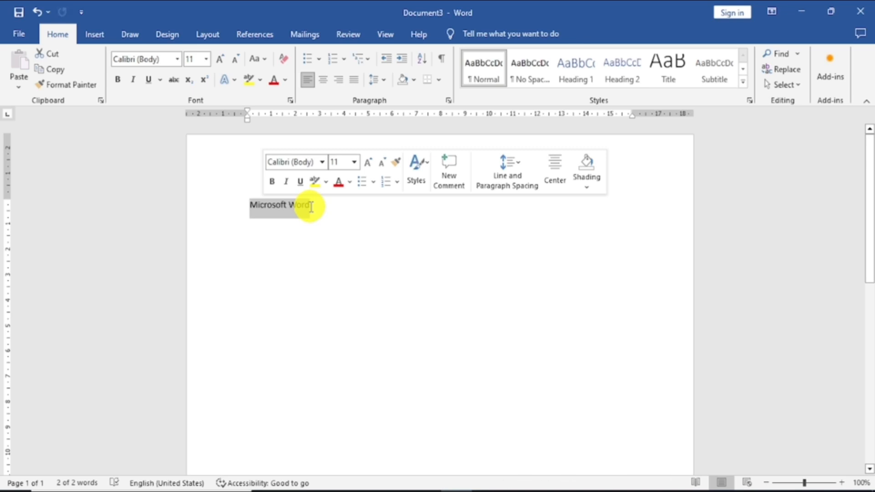
click(248, 206)
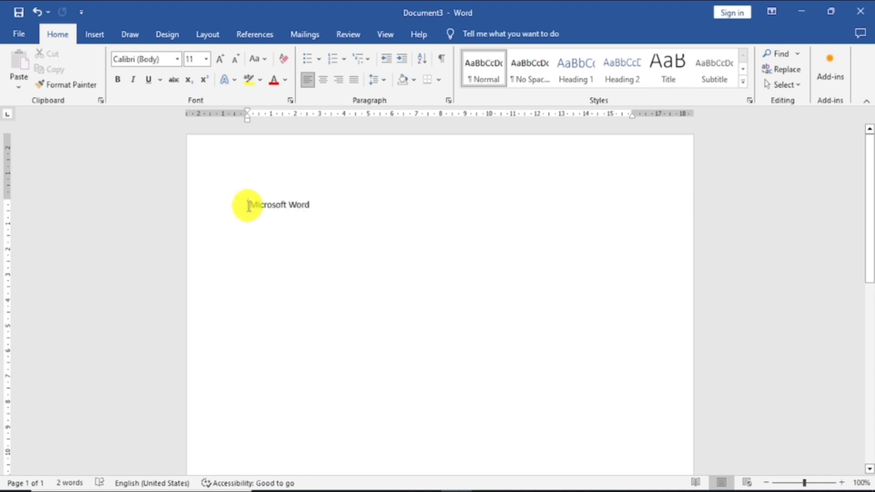
drag(248, 206, 312, 205)
key(ctrl+c)
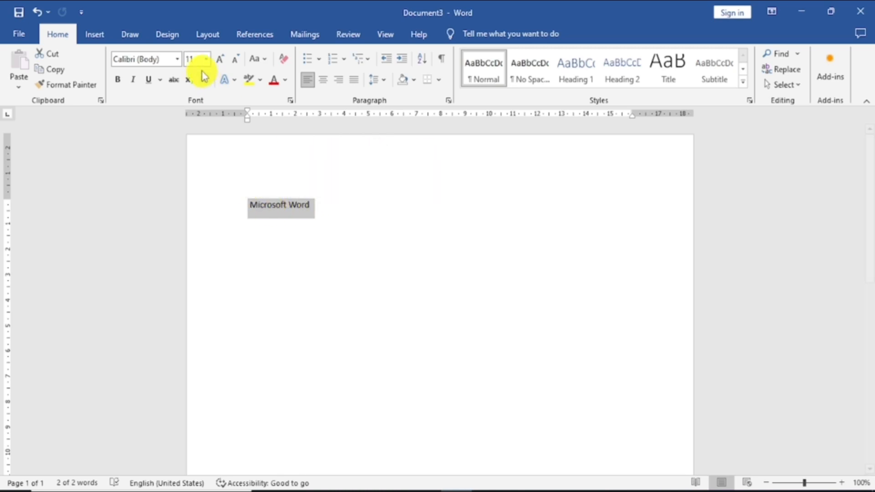
click(55, 57)
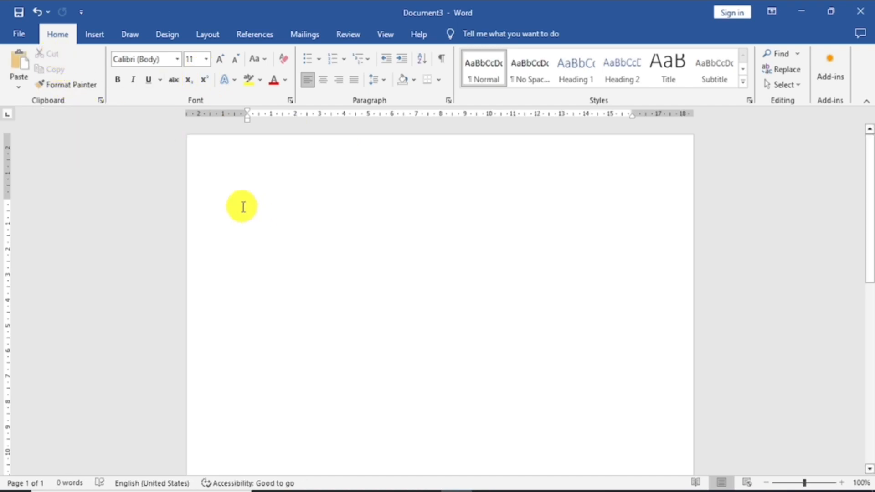
click(100, 101)
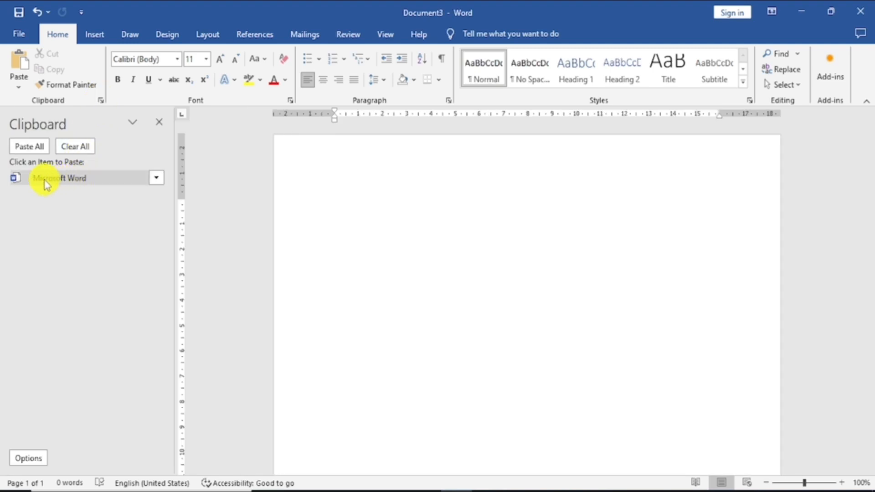
click(75, 179)
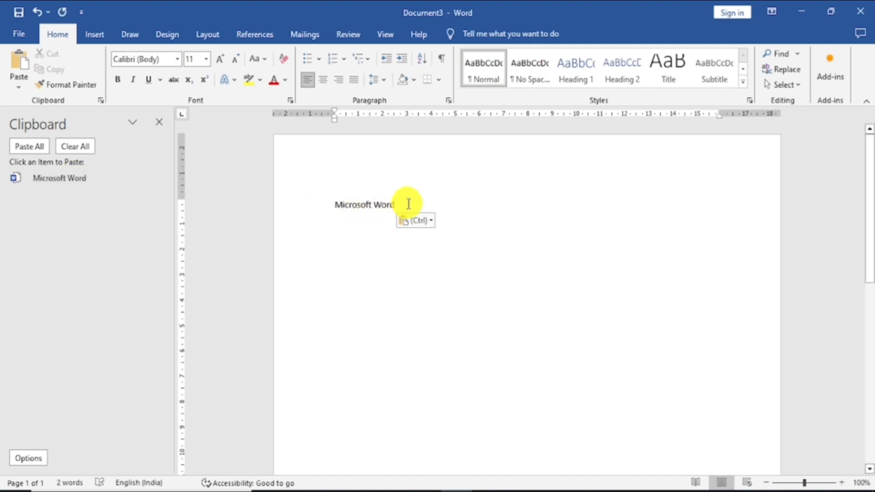
Copy the "Microsoft Word" line, paste the collected item over it, and paste it once more on the second line.
drag(408, 203, 338, 204)
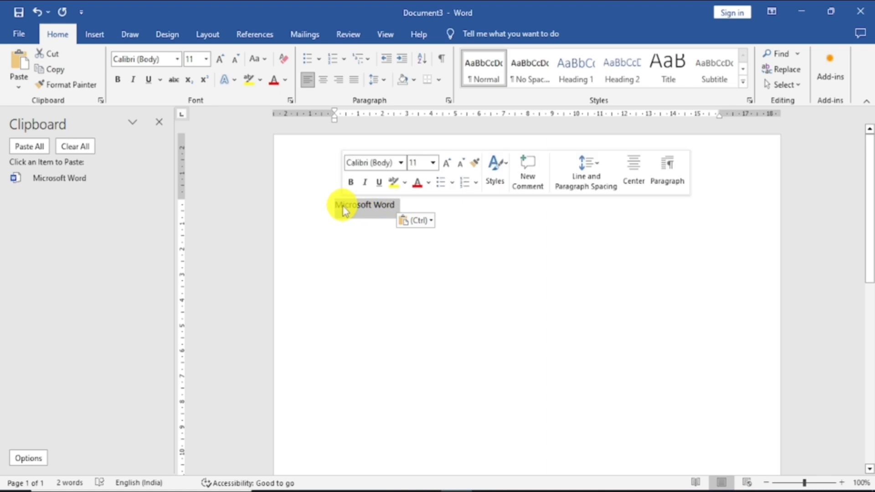
click(51, 69)
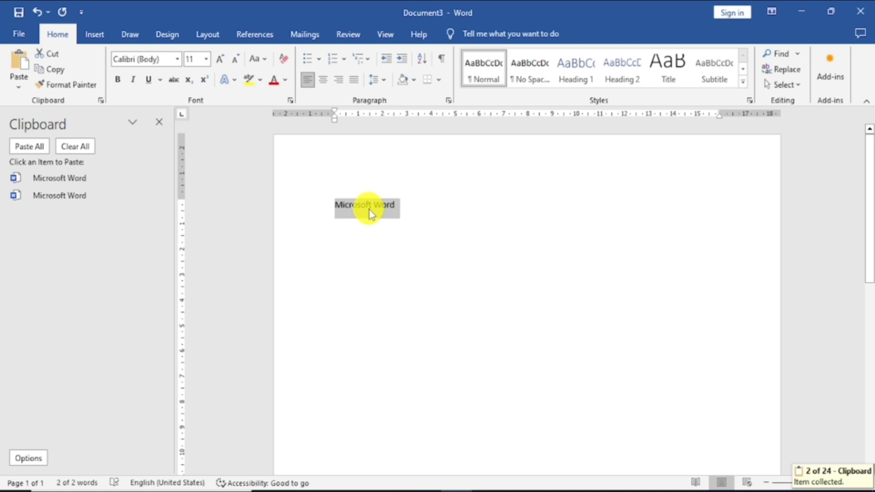
click(64, 180)
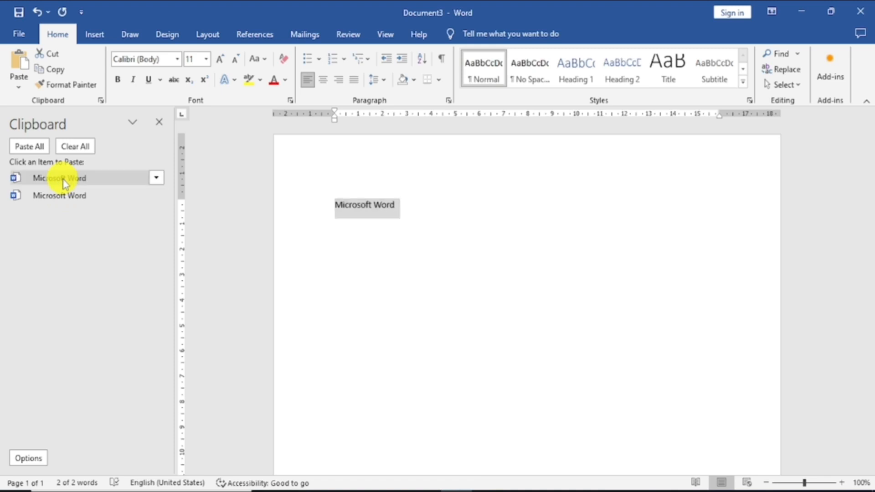
click(94, 175)
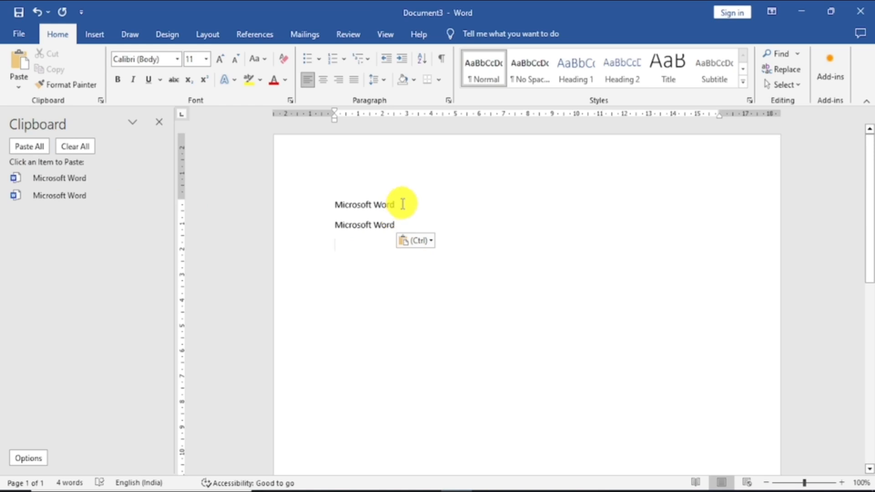
Append 1 to the first line and 2 to the second line, and clear all items from the Office Clipboard.
text(1)
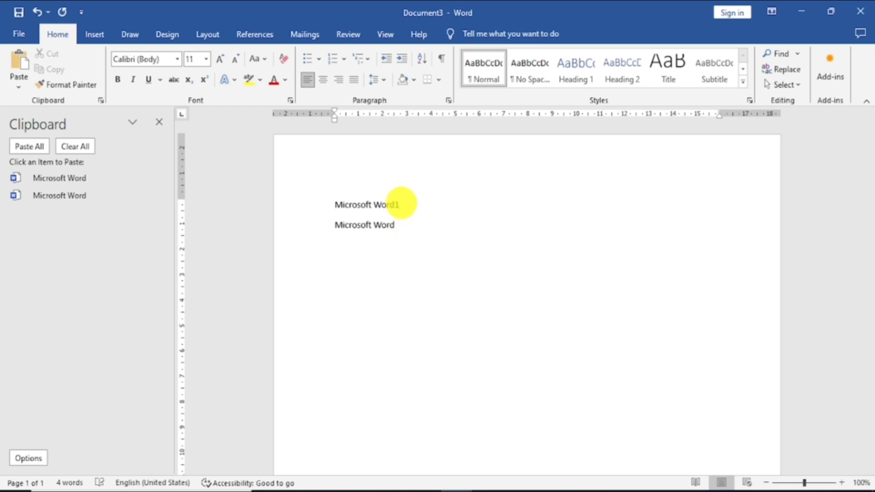
click(398, 225)
text(2)
click(84, 146)
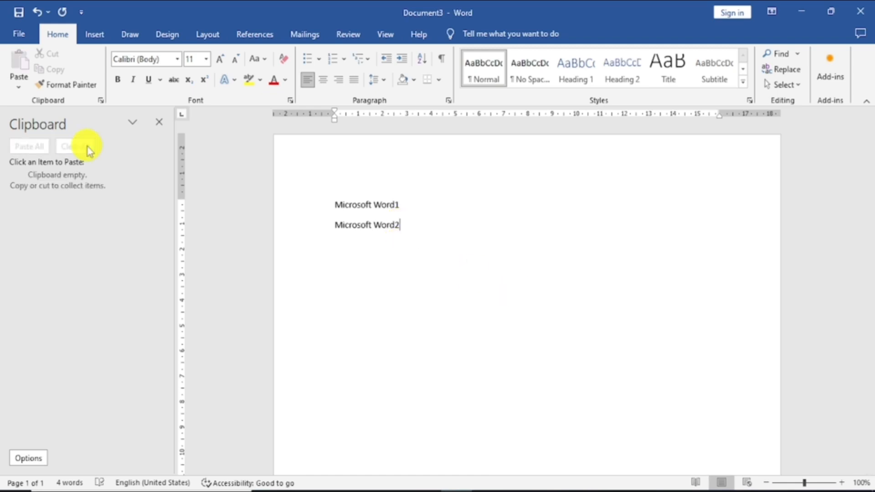
Copy the "Microsoft Word1" line and paste it from the Office Clipboard over itself and on a new third line.
drag(406, 204, 340, 205)
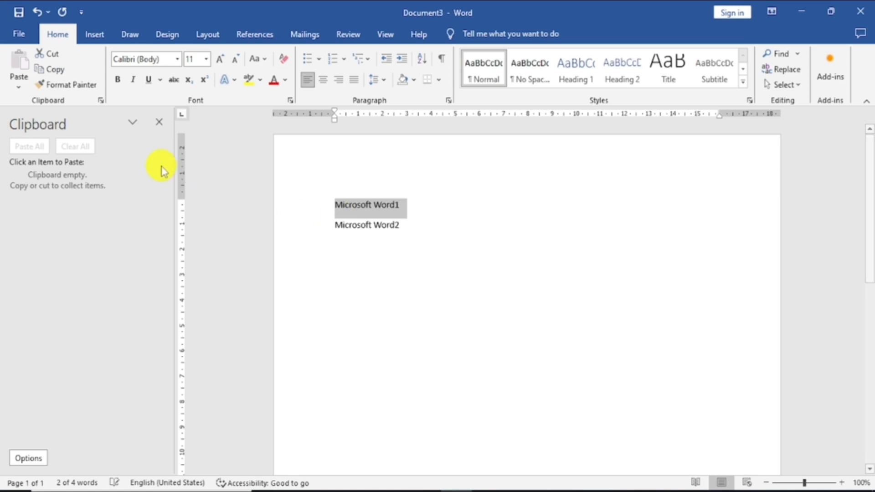
click(59, 72)
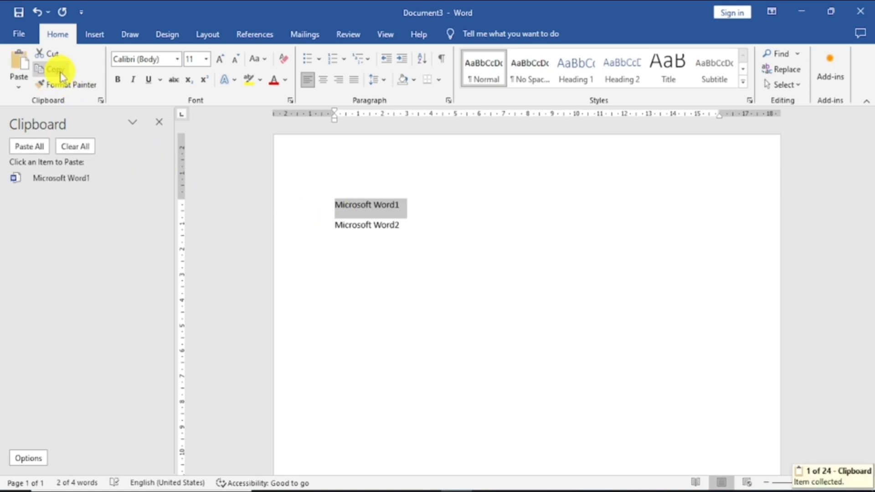
mouse_move(32, 179)
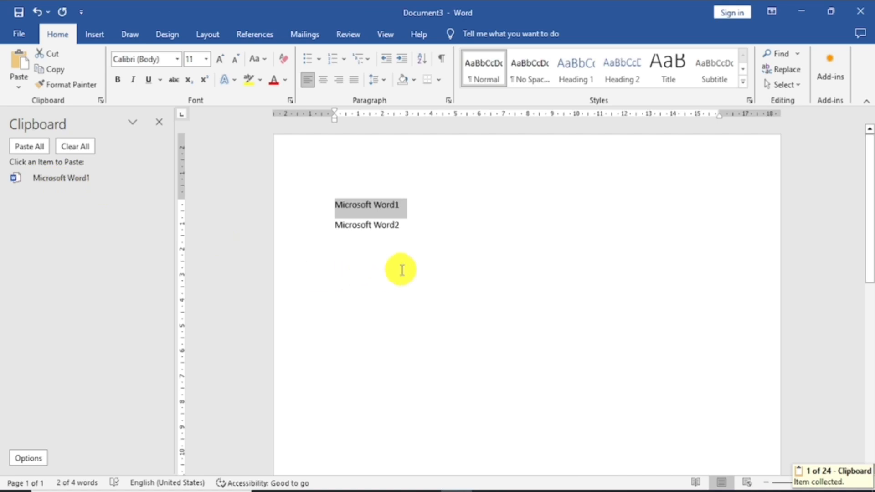
click(65, 180)
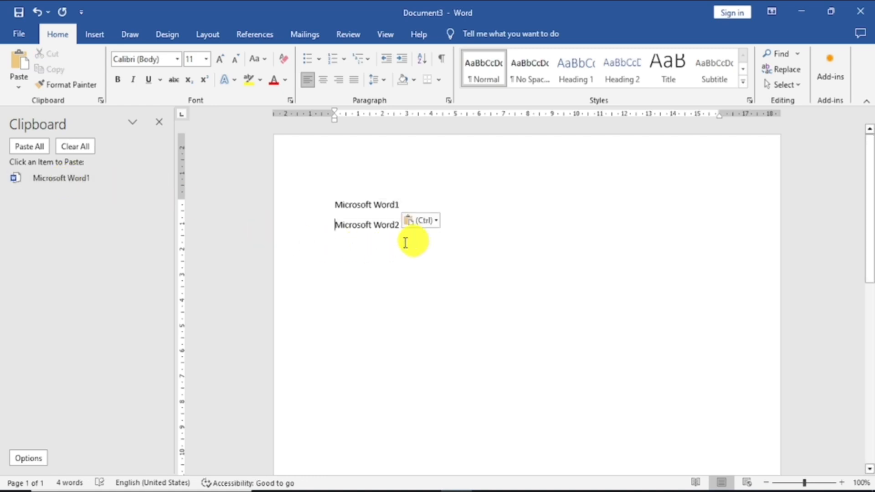
key(Return)
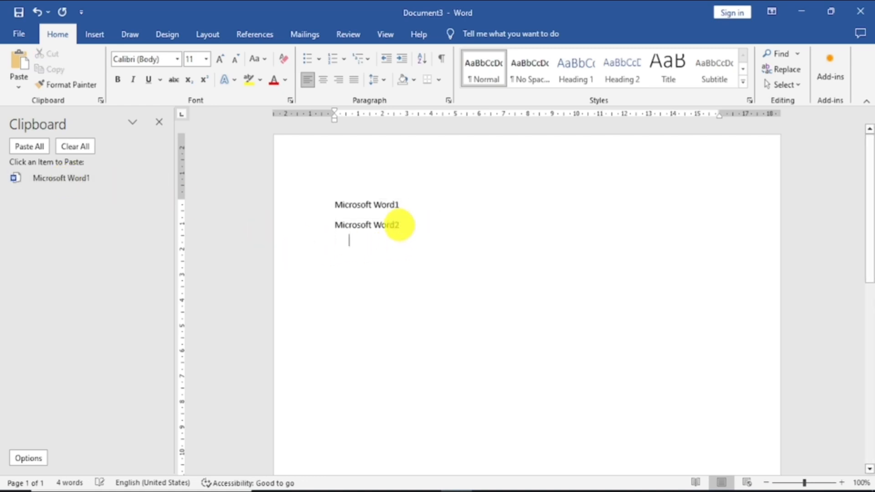
click(72, 179)
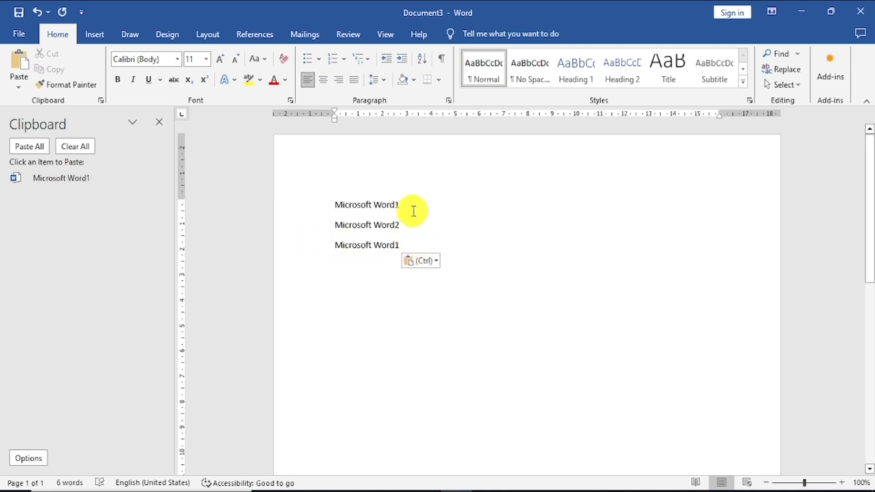
Copy the first two lines together and paste them from the Office Clipboard at the end of the third line.
drag(335, 205, 417, 223)
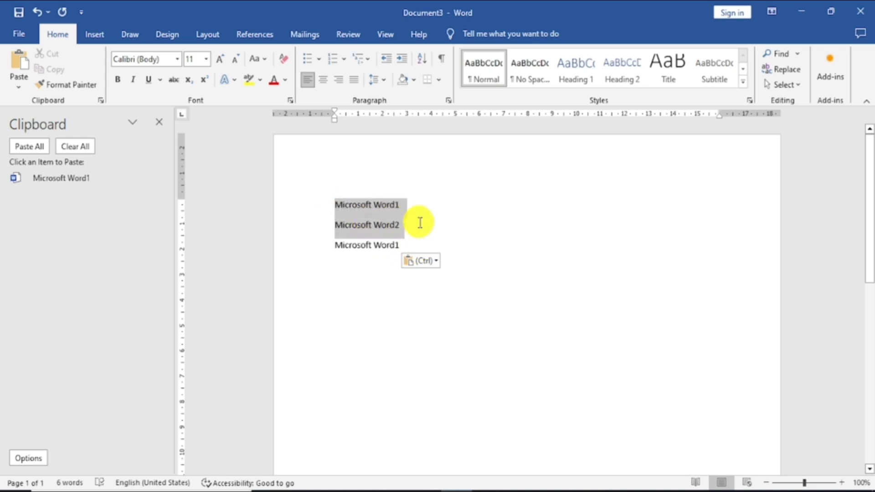
click(50, 69)
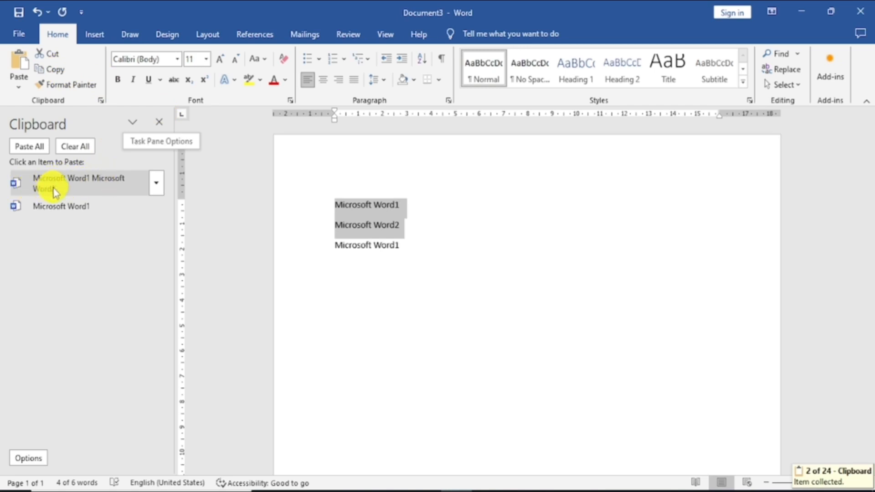
click(411, 255)
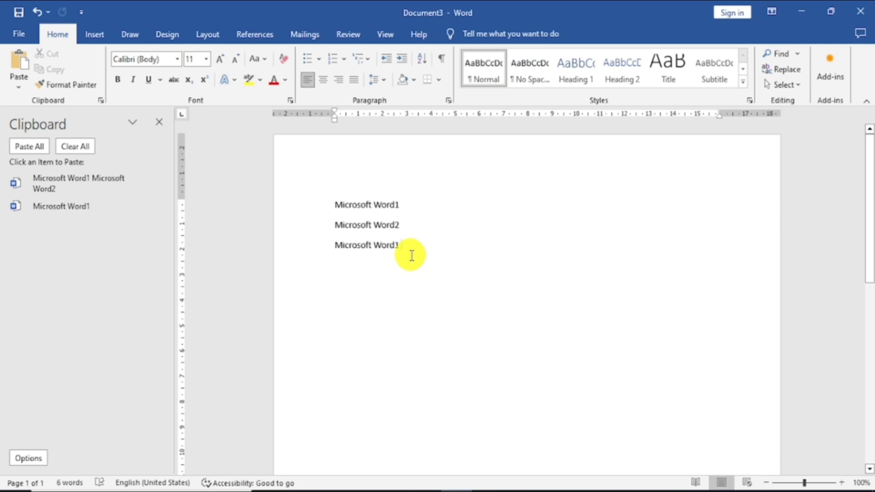
click(101, 188)
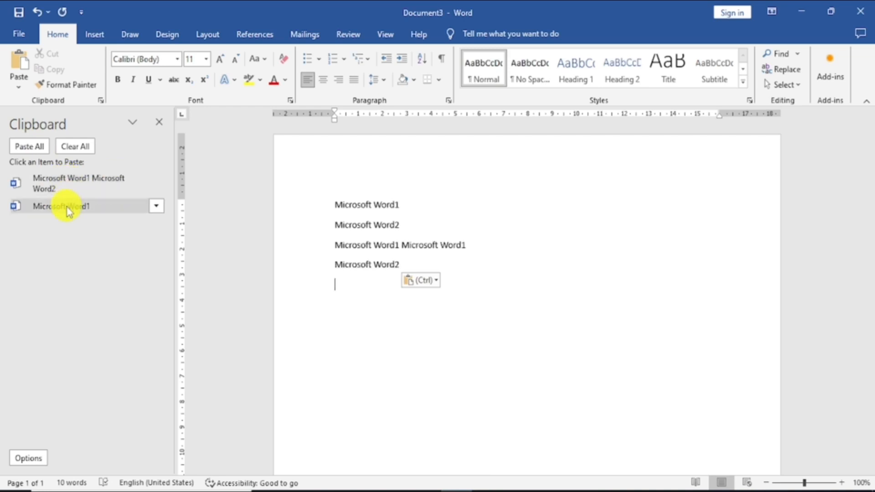
Clear all items from the Office Clipboard and cut the first "Microsoft Word1" line.
click(77, 147)
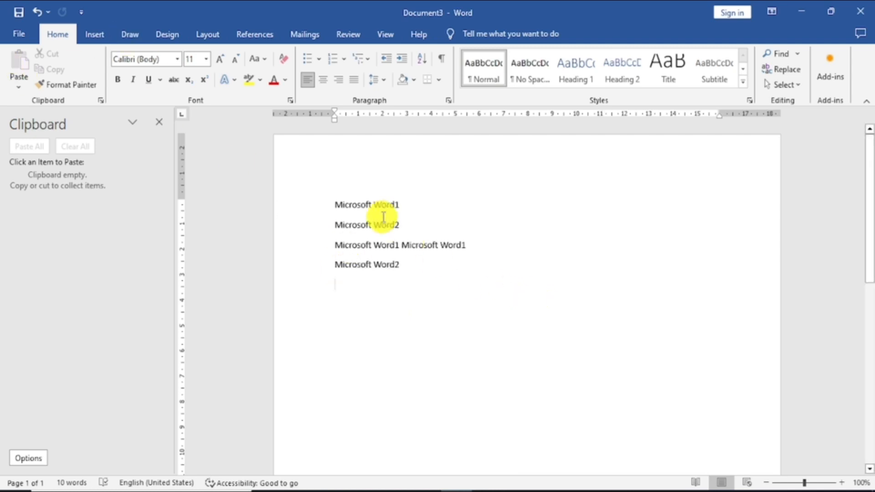
drag(391, 204, 333, 204)
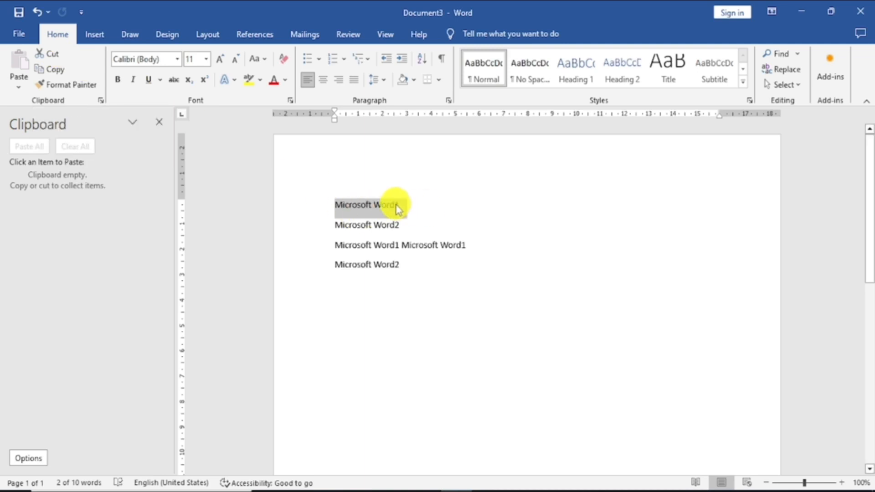
key(ctrl+x)
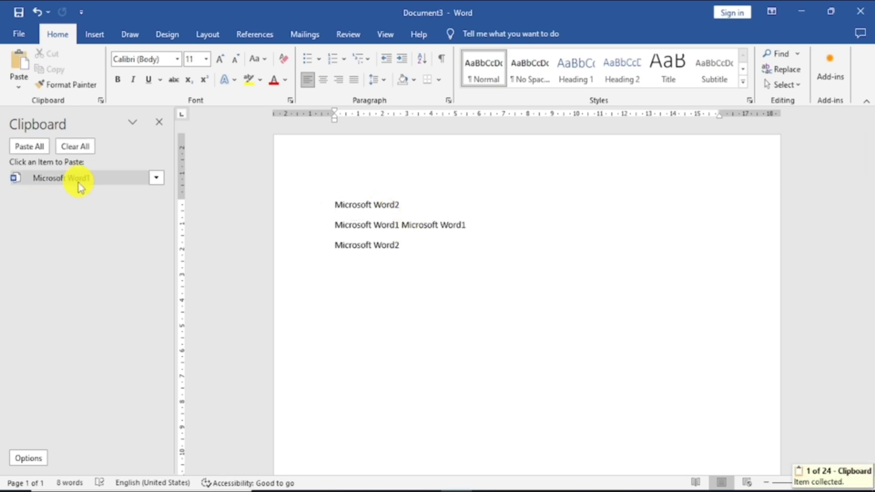
Paste the cut "Microsoft Word1" text on a new line at the end of the document.
click(410, 248)
key(Return)
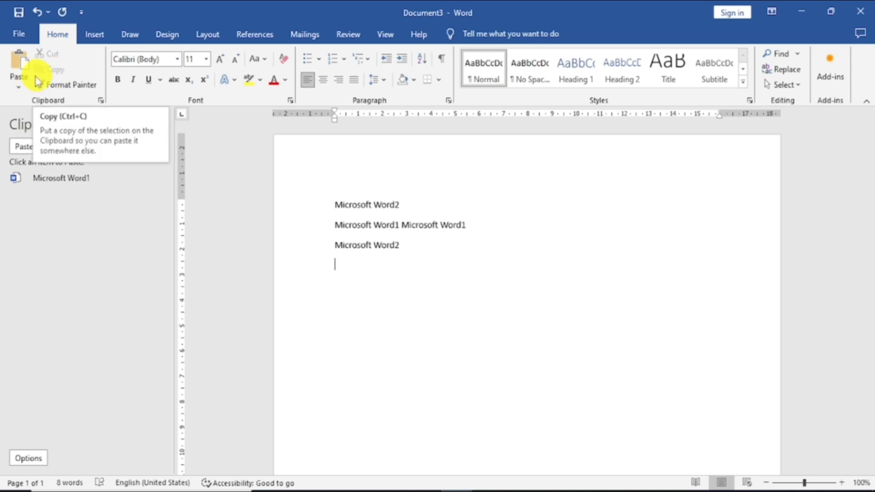
click(19, 87)
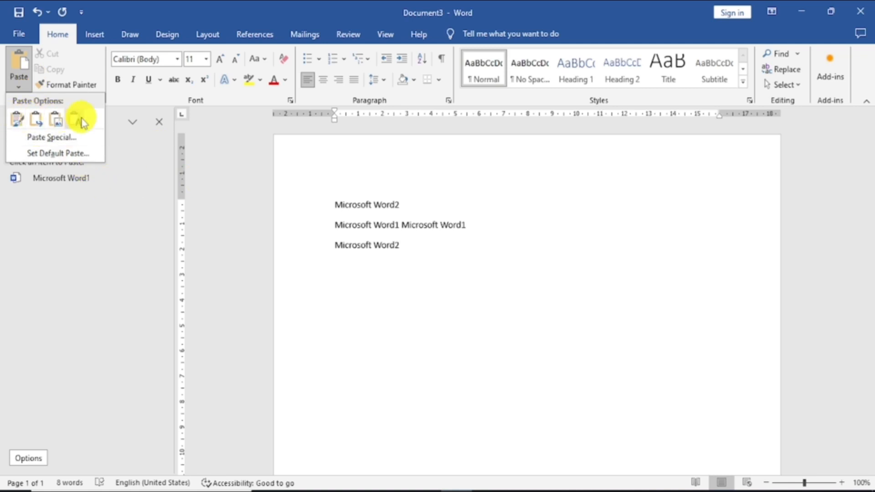
click(411, 241)
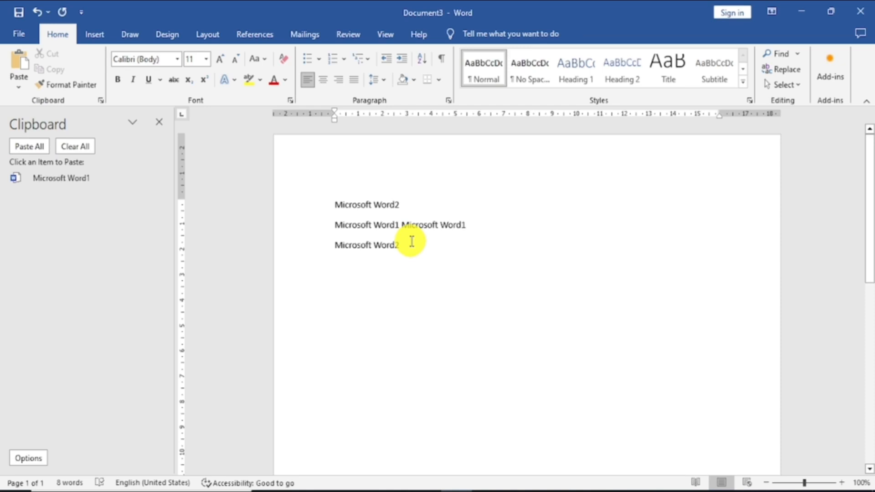
key(ctrl+v)
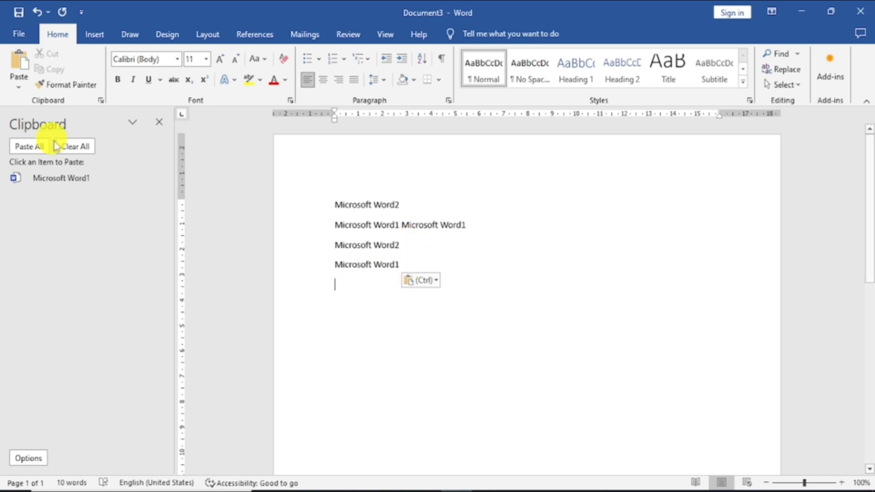
click(19, 88)
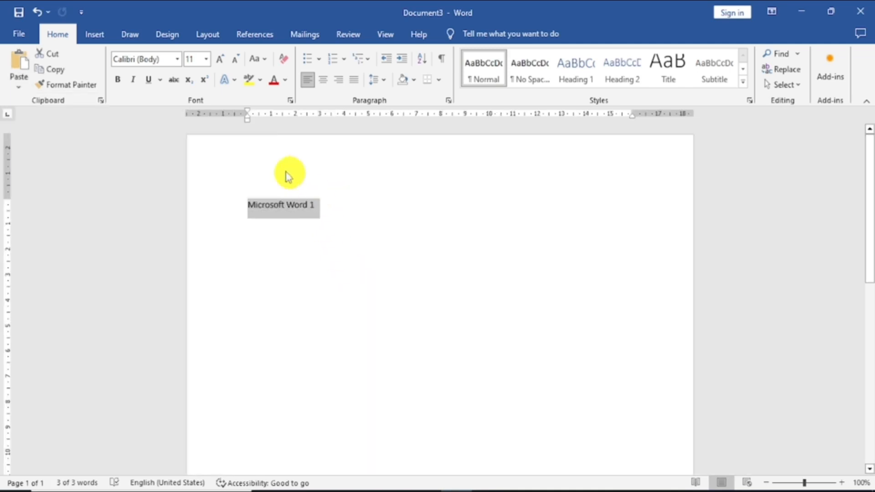
Format the selected "Microsoft Word 1" line in 18 pt, red and bold.
click(221, 62)
click(221, 61)
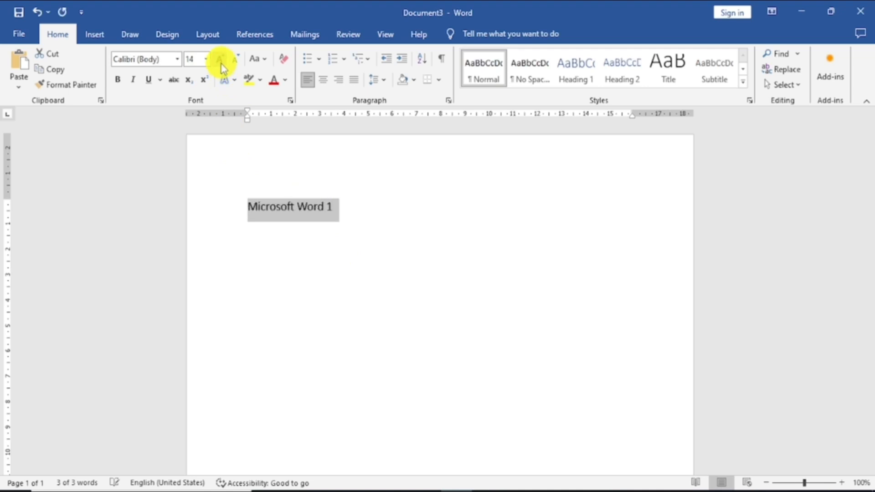
click(221, 61)
click(221, 61)
click(269, 81)
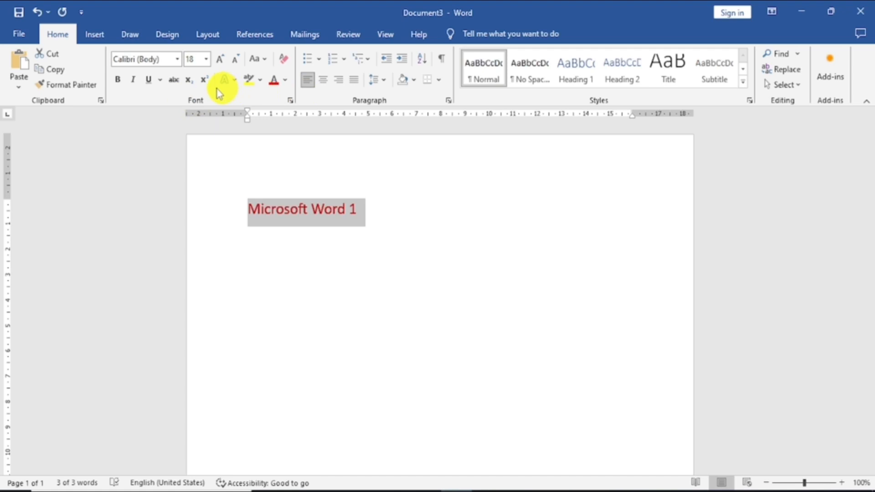
click(119, 81)
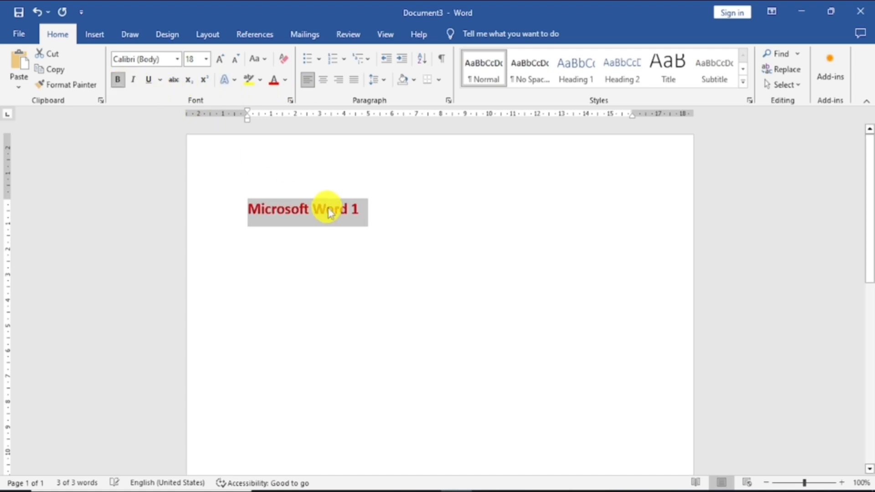
Copy the red "Microsoft Word 1" line and paste it as a picture on a new line below.
click(415, 240)
drag(360, 210, 257, 210)
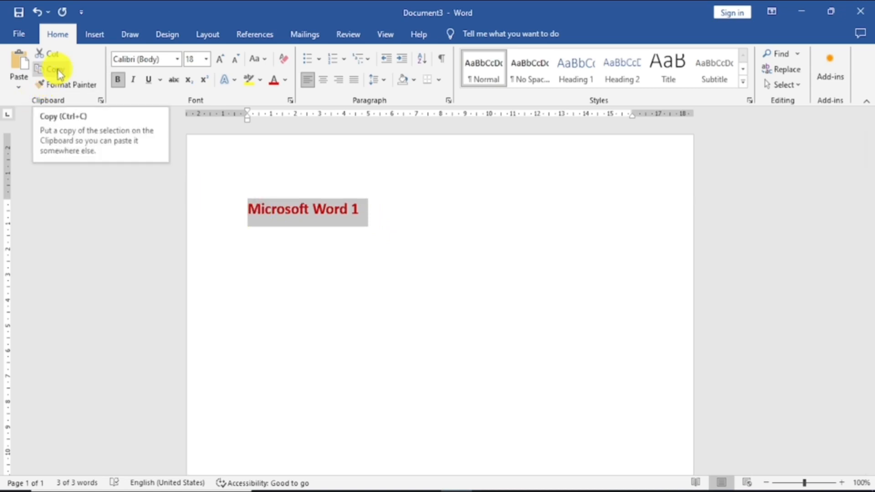
click(57, 71)
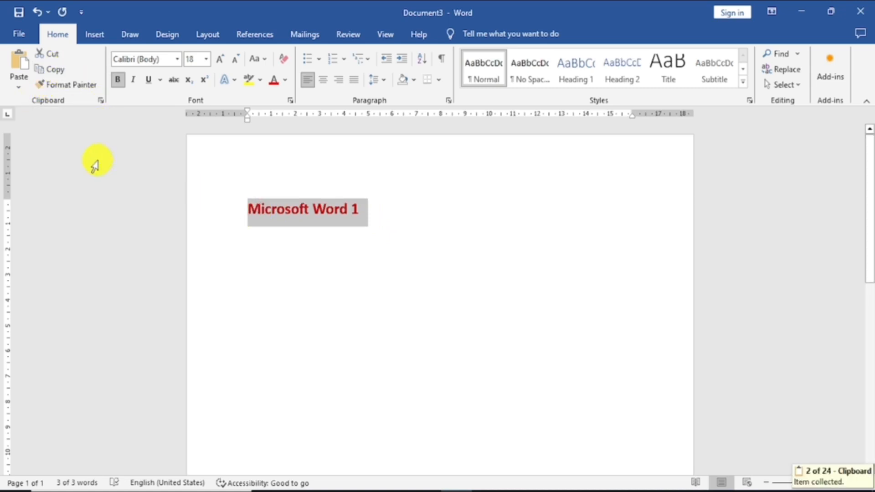
click(384, 224)
key(Return)
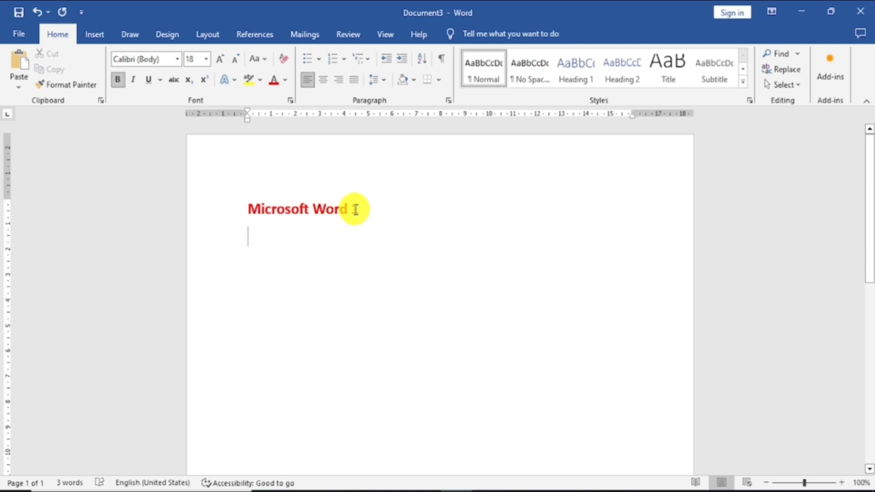
click(19, 88)
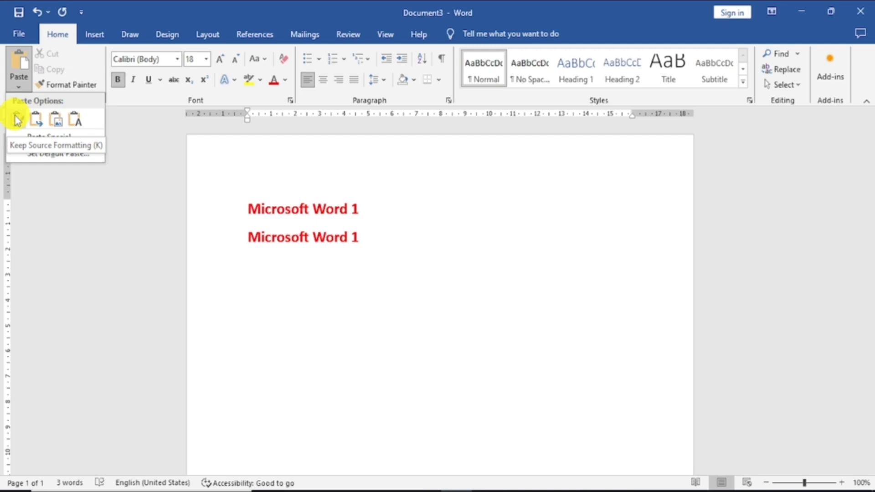
click(60, 122)
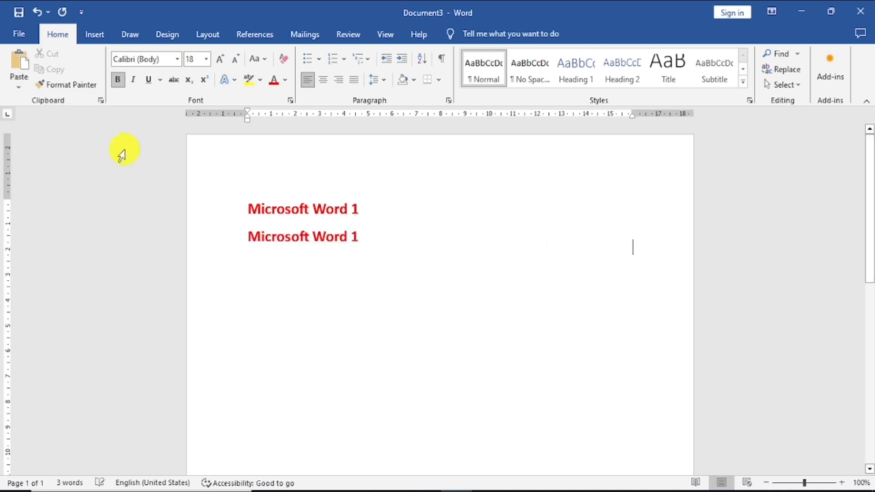
Select the pasted "Microsoft Word 1" picture and try to move and resize it.
click(312, 241)
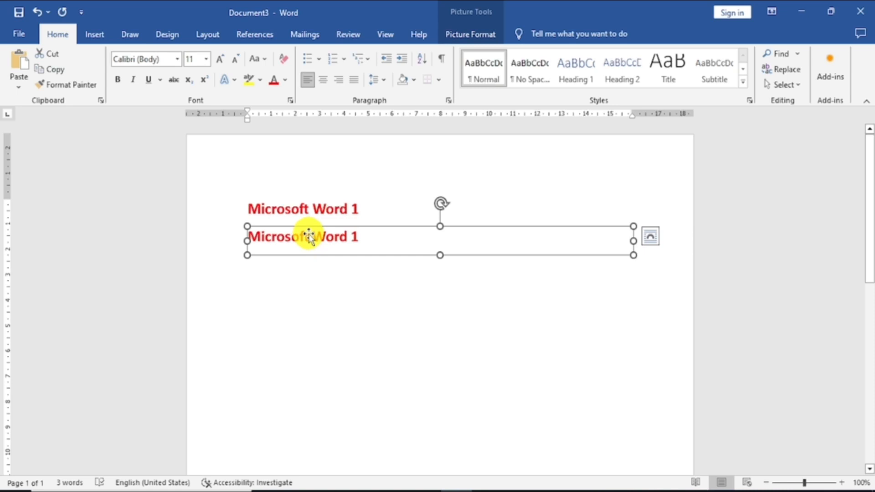
mouse_move(322, 236)
mouse_down()
mouse_move(322, 262)
mouse_move(321, 245)
mouse_up()
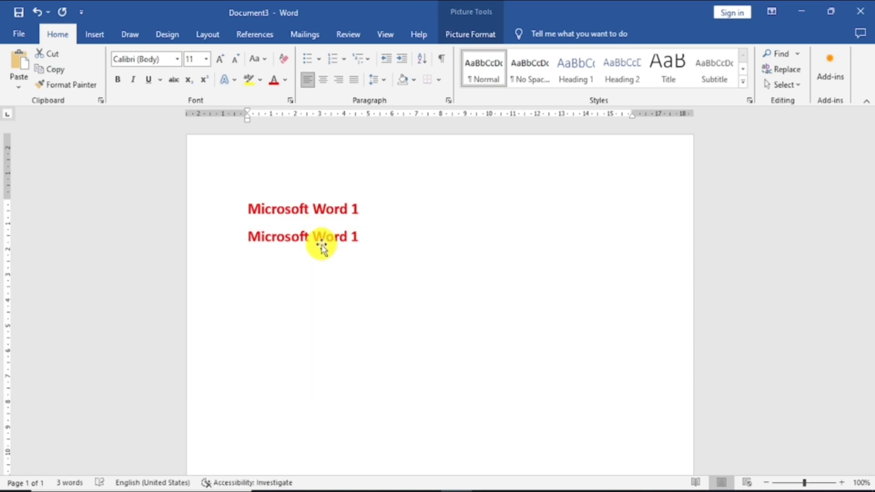
drag(633, 225, 506, 230)
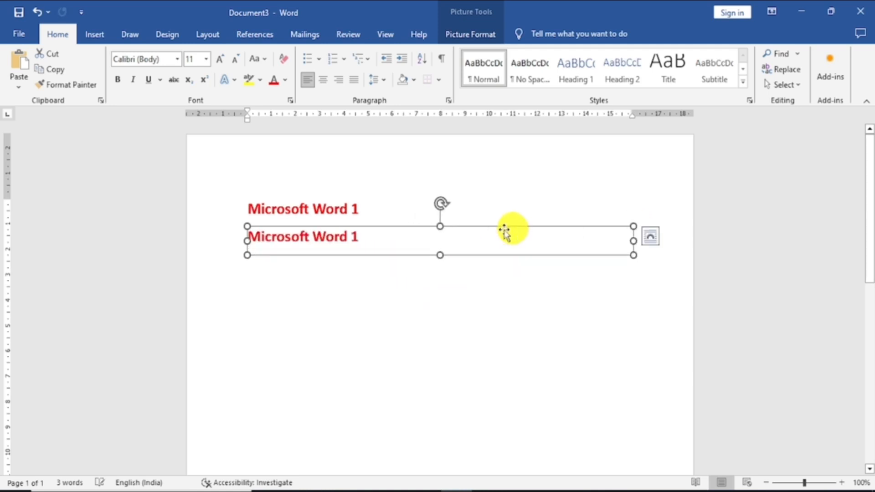
Compare the editable first line with the picture below it, and delete the picture.
click(349, 209)
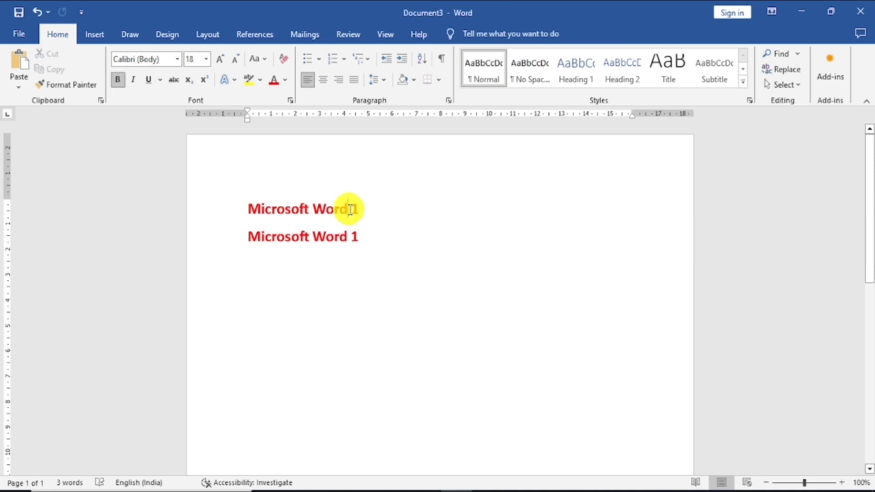
click(301, 210)
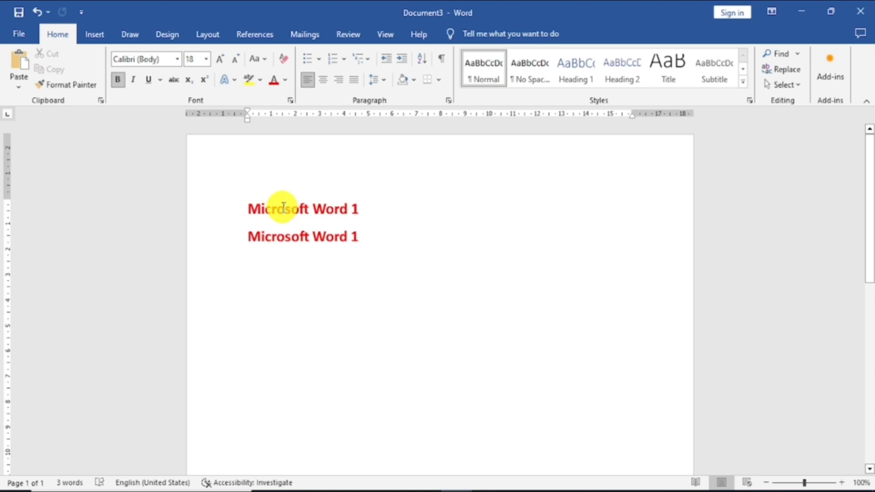
click(298, 236)
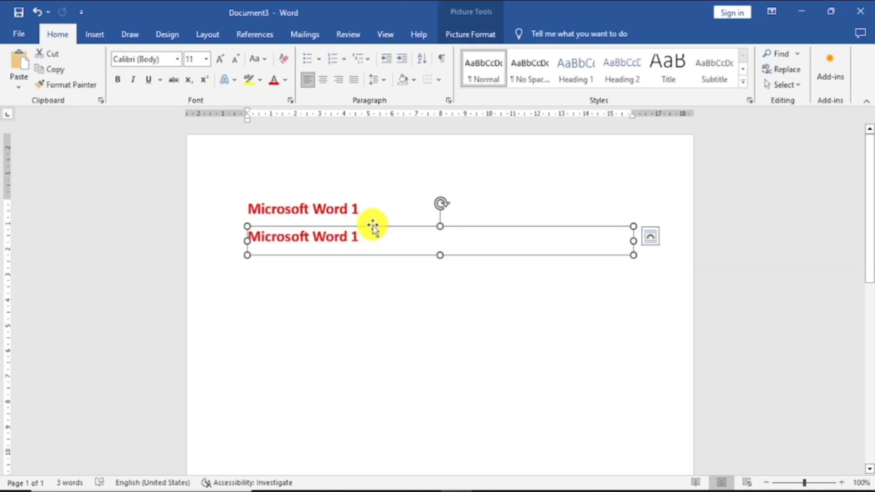
key(Delete)
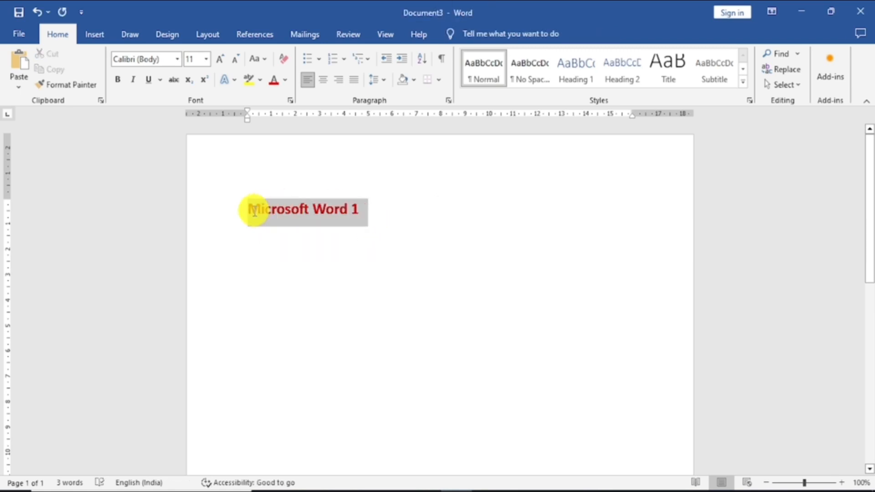
Use Paste Special to insert the copied line as Formatted Text (RTF) on the second line.
drag(359, 208, 250, 211)
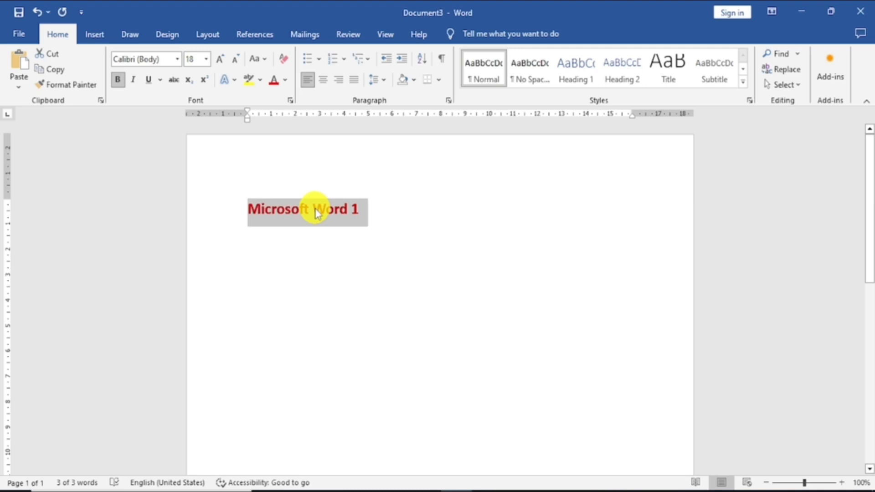
click(260, 240)
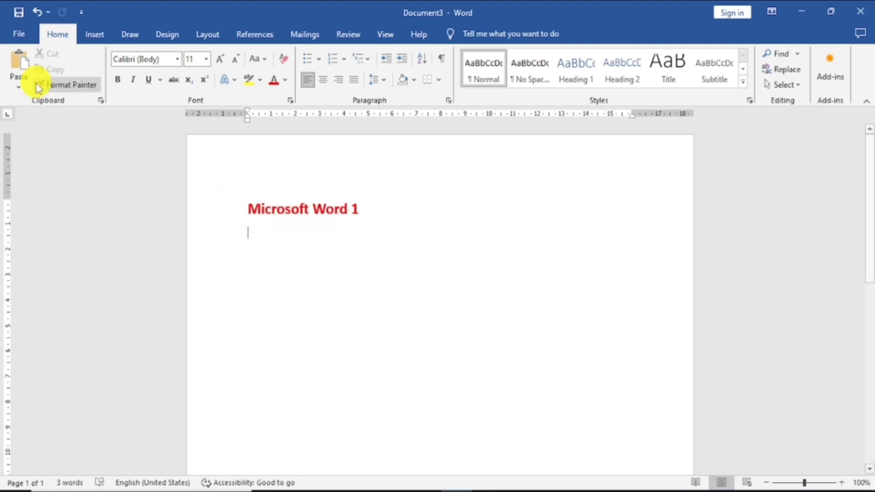
click(21, 90)
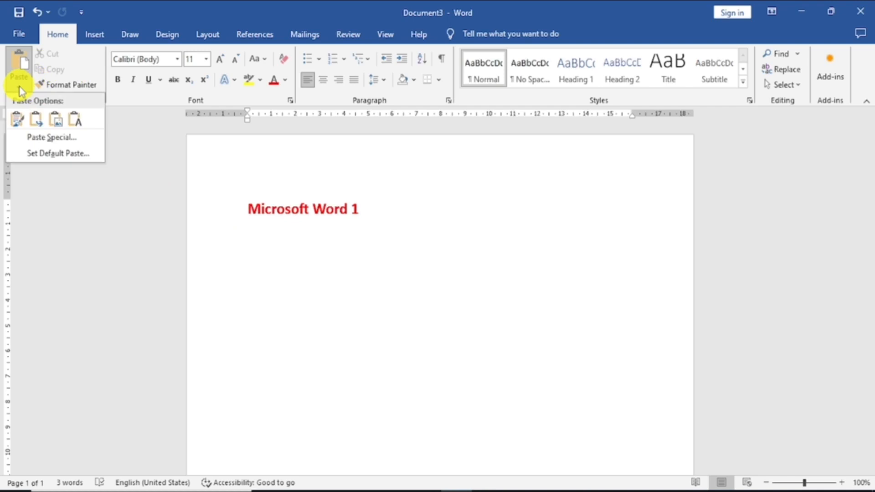
click(52, 139)
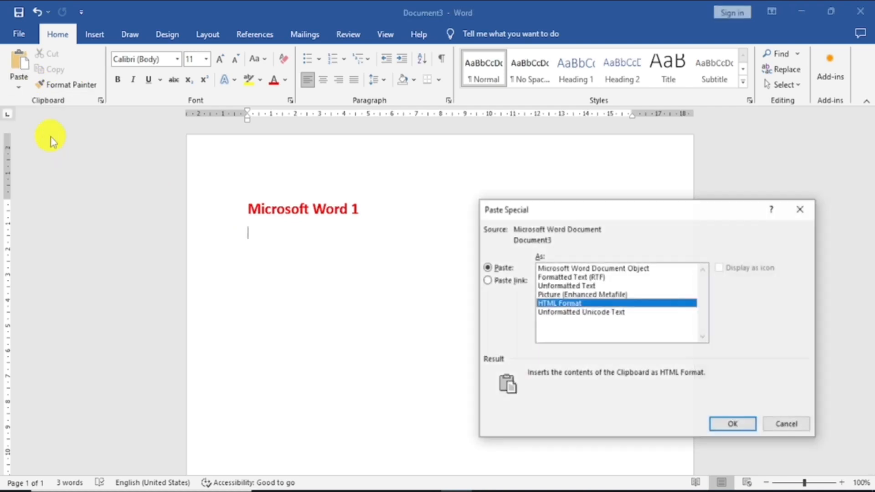
click(571, 278)
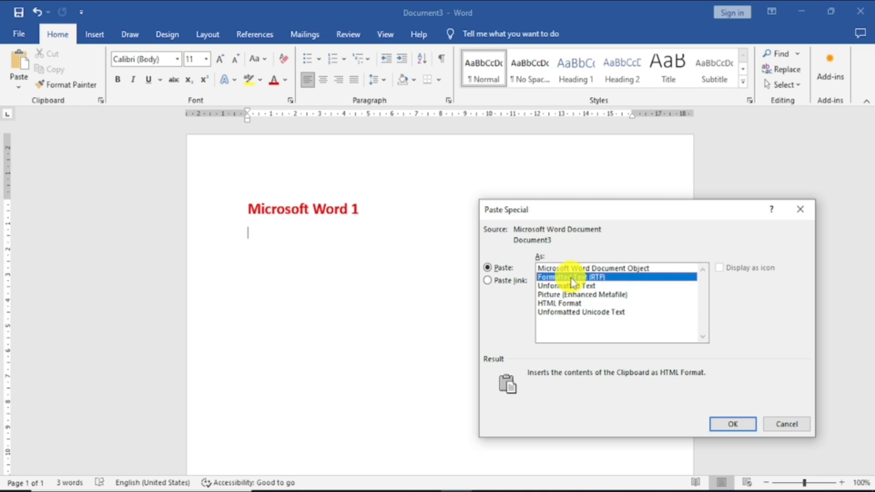
click(717, 424)
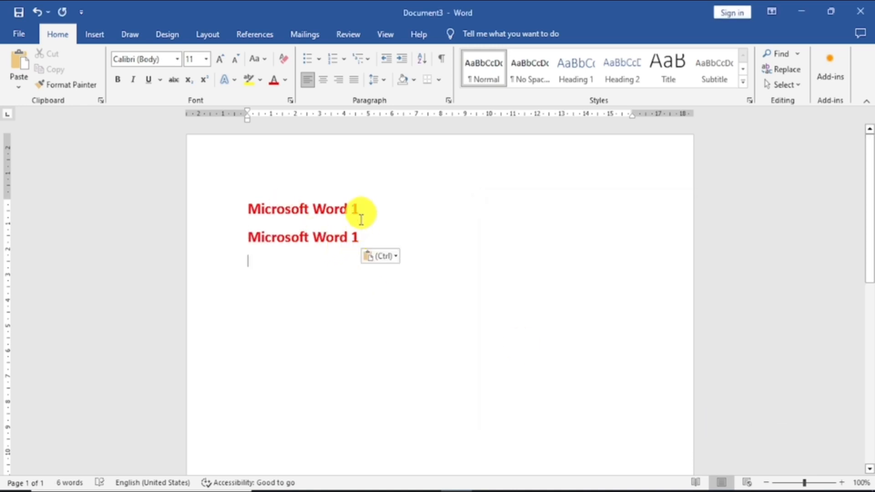
drag(357, 238, 254, 239)
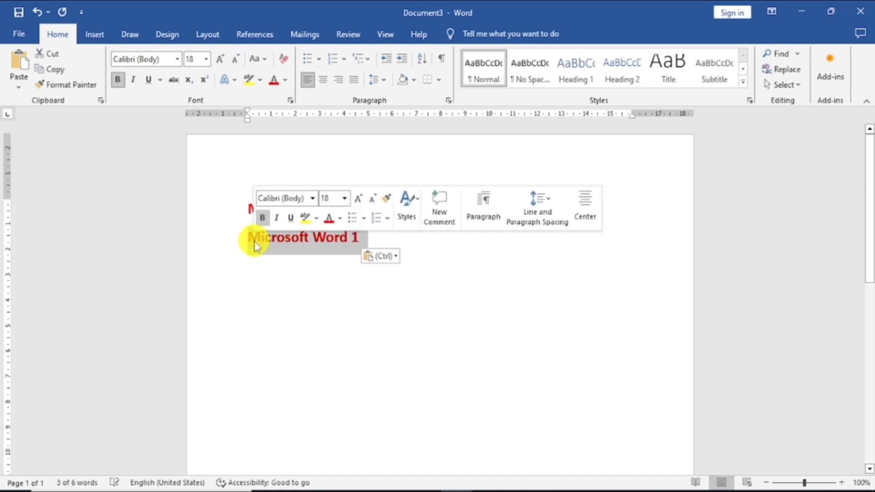
Use Paste Special to insert the copied line as Unformatted Text, one blank line below the second line.
click(258, 281)
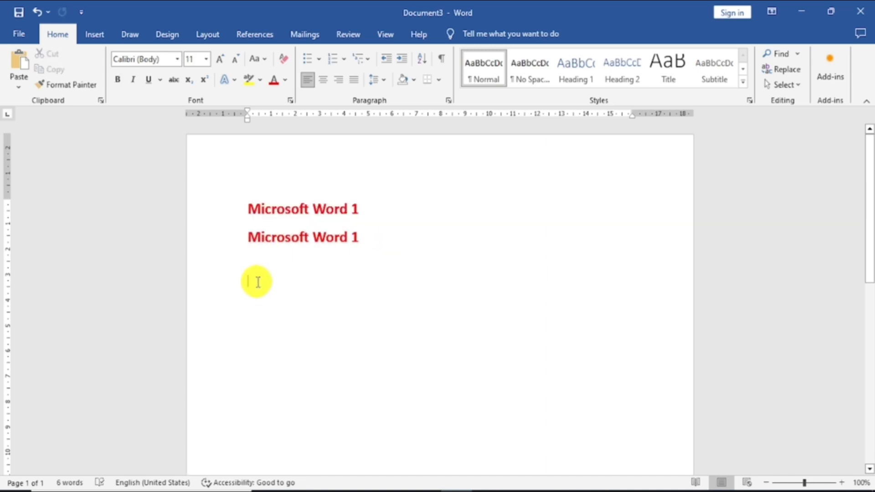
click(19, 86)
click(58, 137)
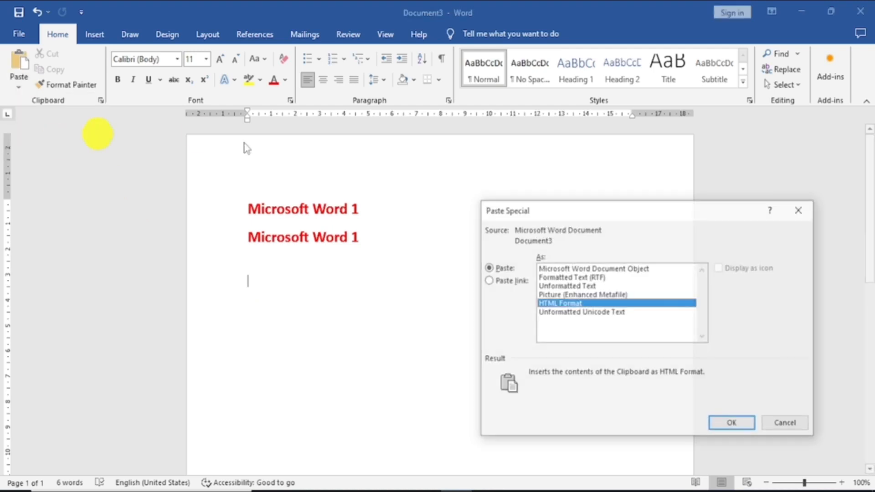
click(563, 285)
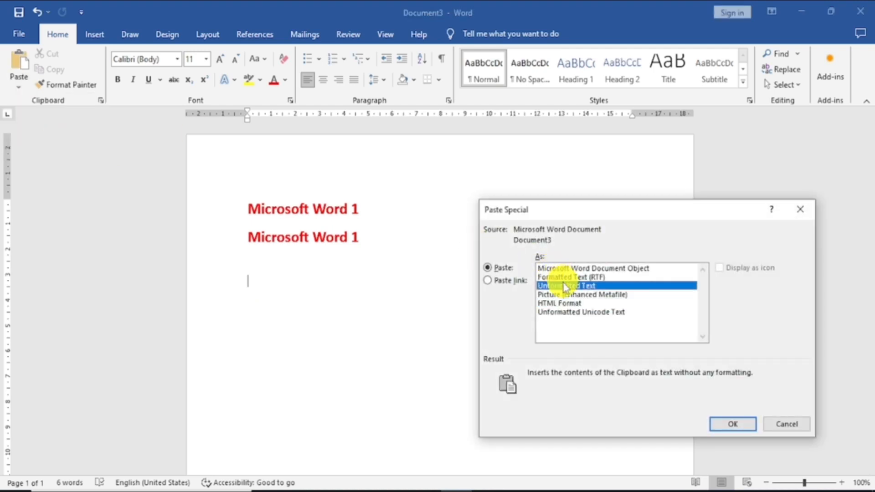
click(737, 423)
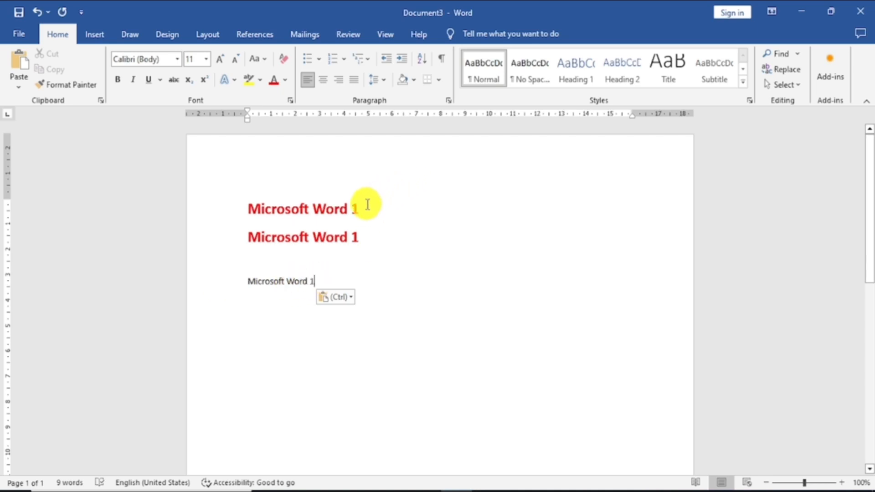
Copy the first line's formatting with Format Painter onto "Word 1" in the unformatted bottom line.
drag(360, 207, 242, 210)
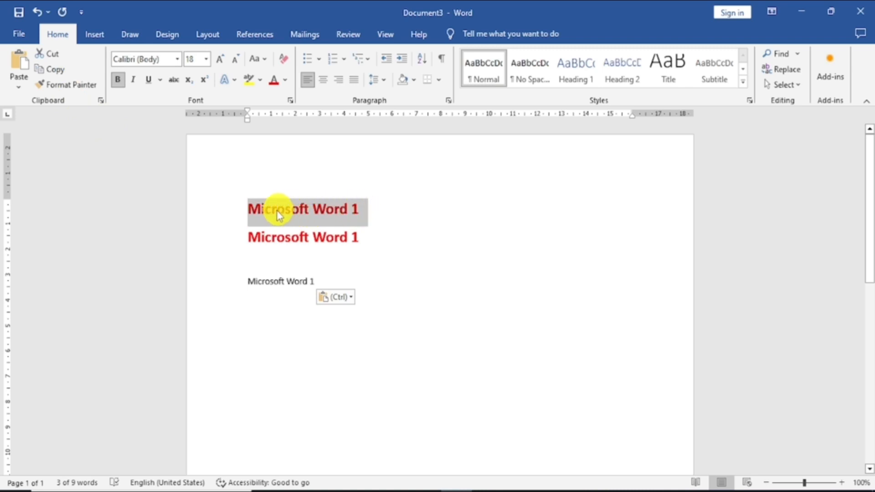
click(71, 87)
click(71, 88)
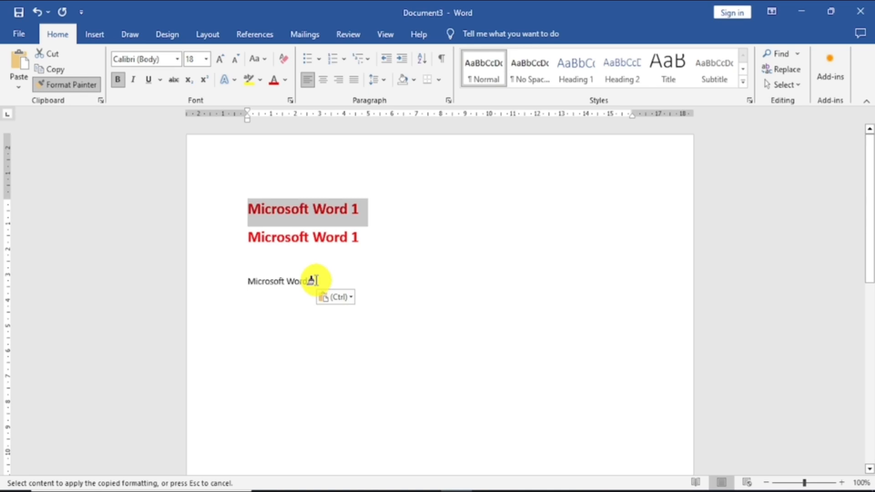
drag(316, 280, 287, 281)
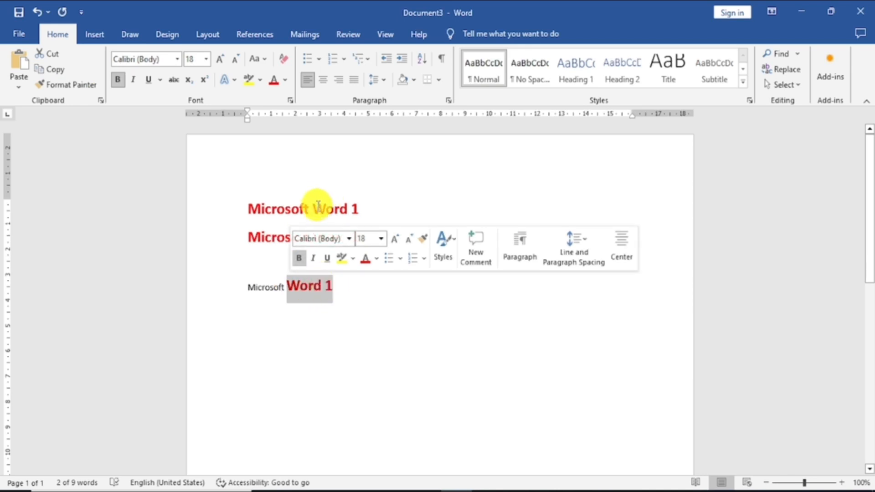
click(406, 309)
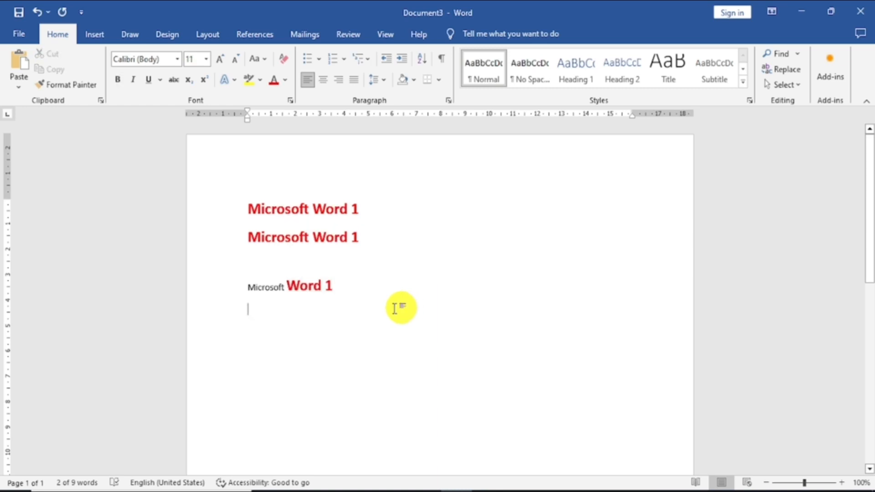
Copy the plain formatting of "Microsoft" in the bottom line onto the first line with Format Painter.
drag(285, 288, 244, 287)
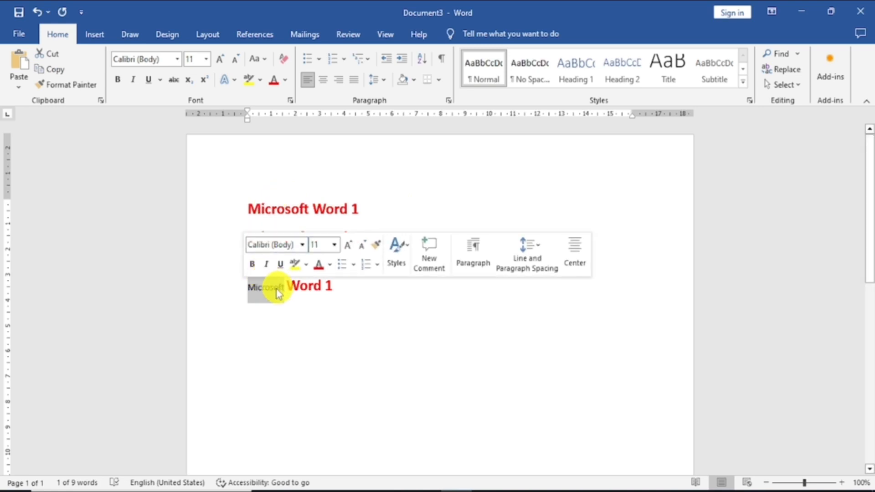
click(73, 85)
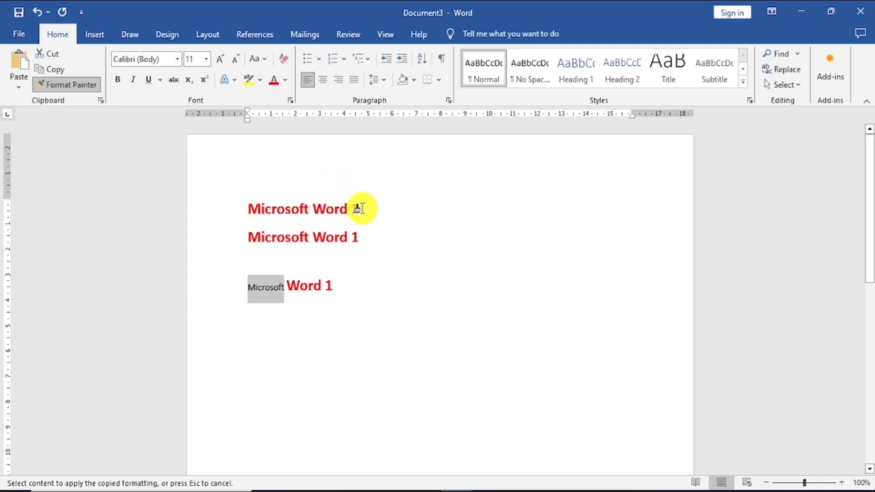
mouse_move(358, 209)
mouse_down()
mouse_move(279, 203)
mouse_move(282, 214)
mouse_up()
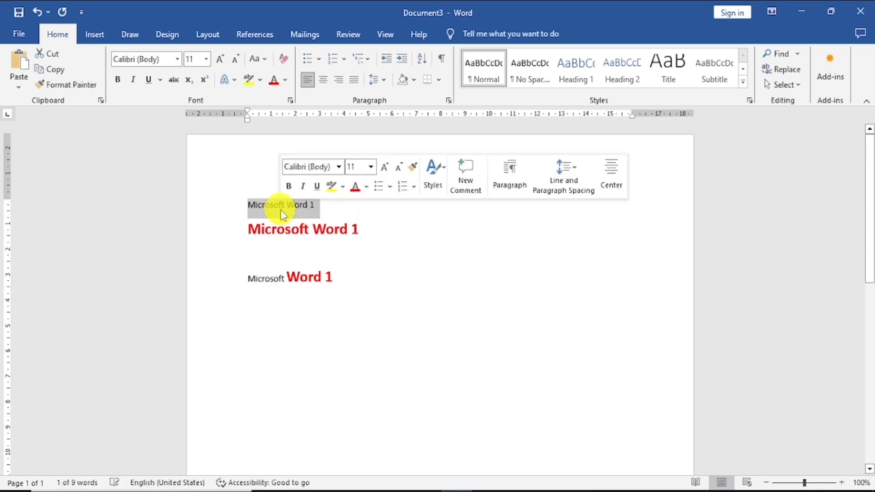
click(336, 207)
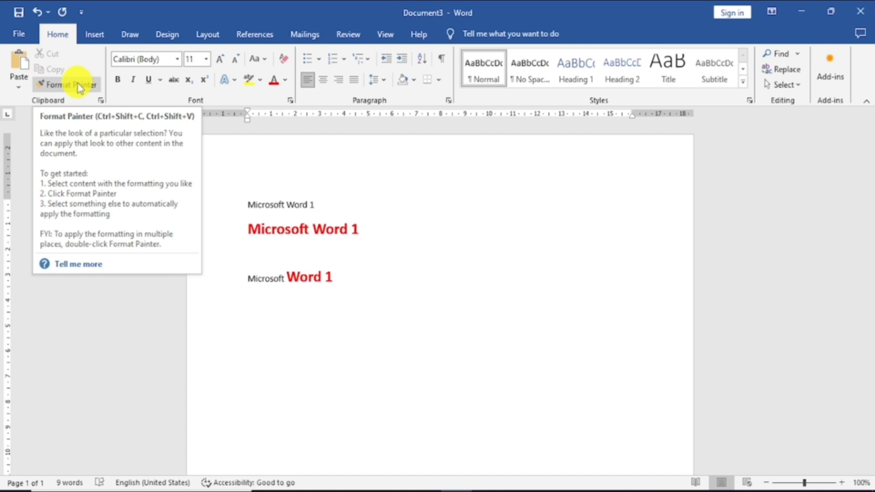
click(447, 241)
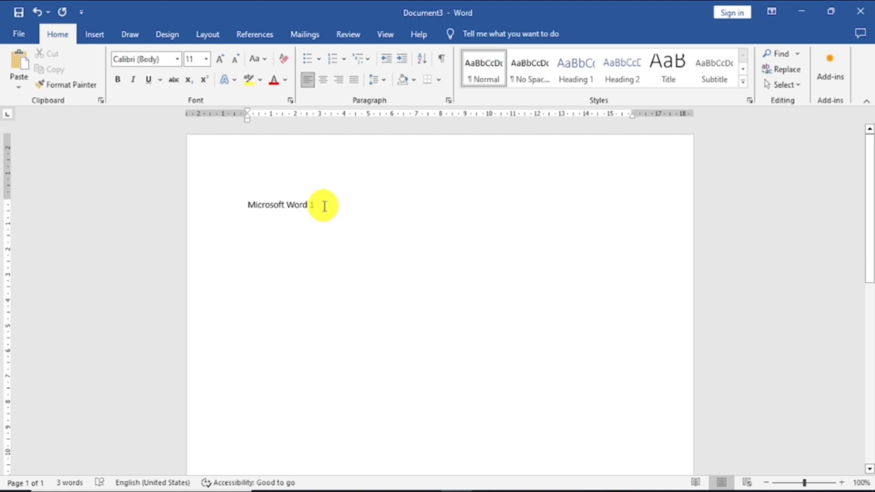
Set the font of the remaining "Microsoft Word 1" line to Arial Black.
drag(320, 205, 250, 208)
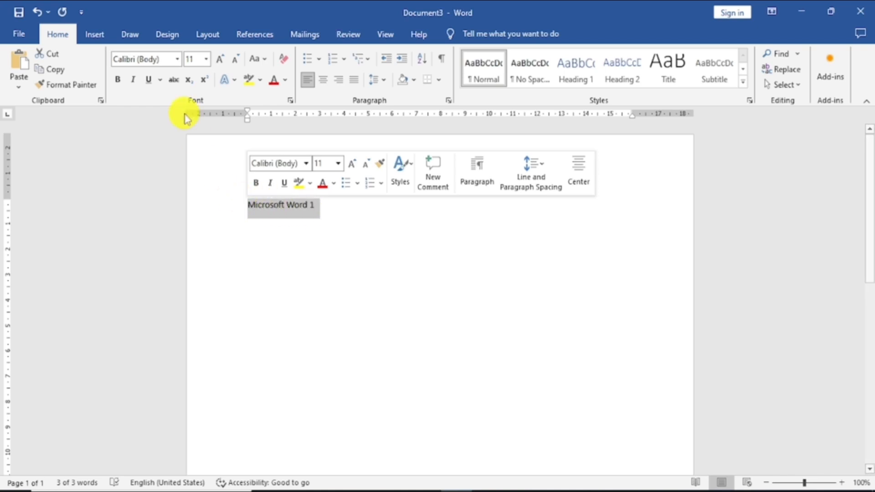
click(176, 59)
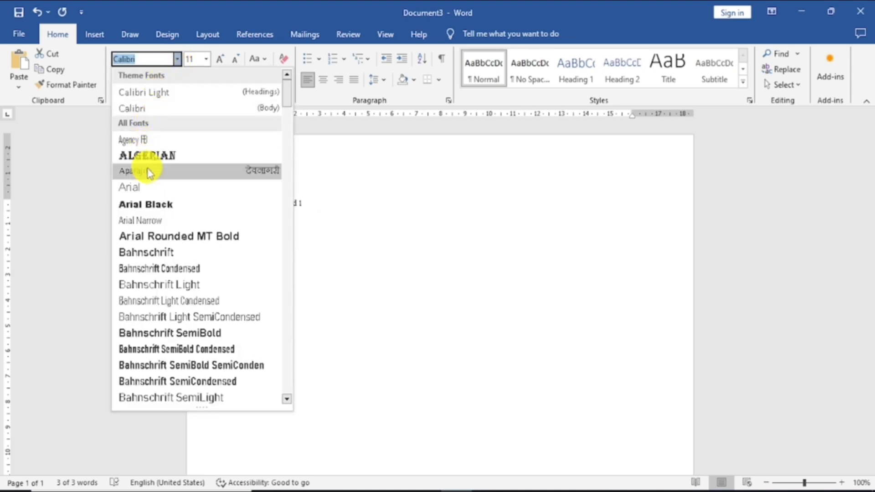
click(150, 205)
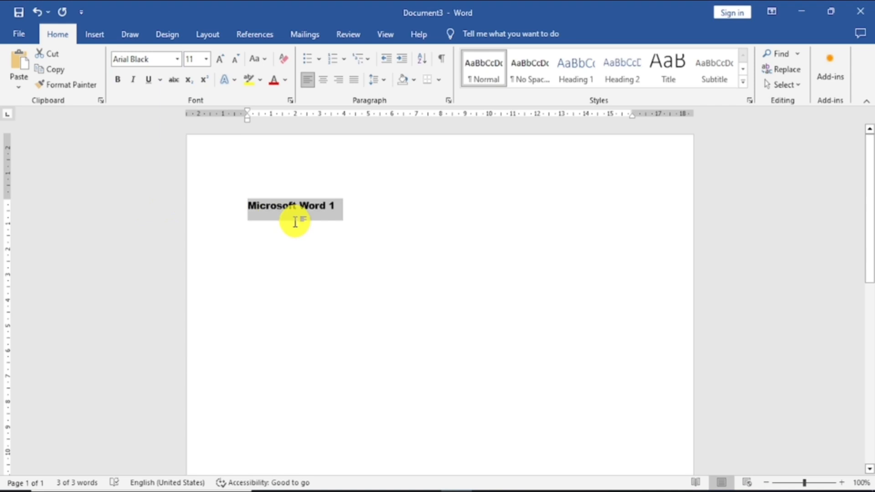
click(344, 300)
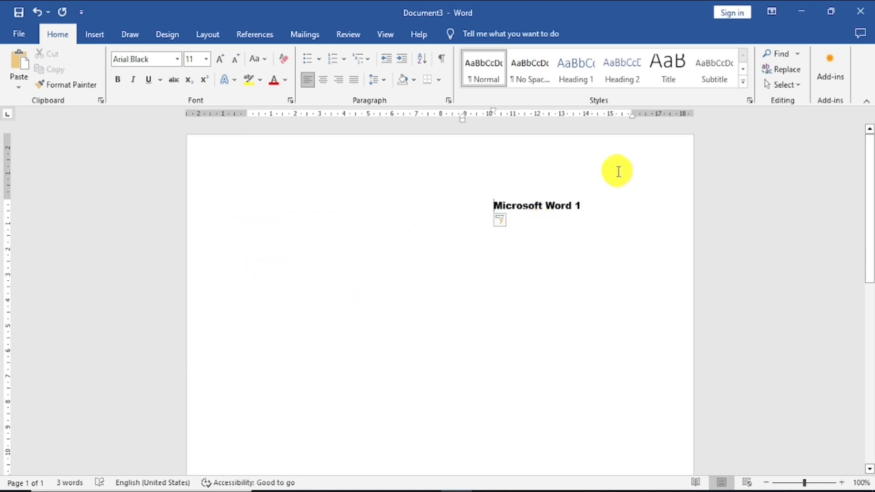
Change the font of the "Microsoft Word 1" line to Bernard MT Condensed.
drag(582, 207, 484, 209)
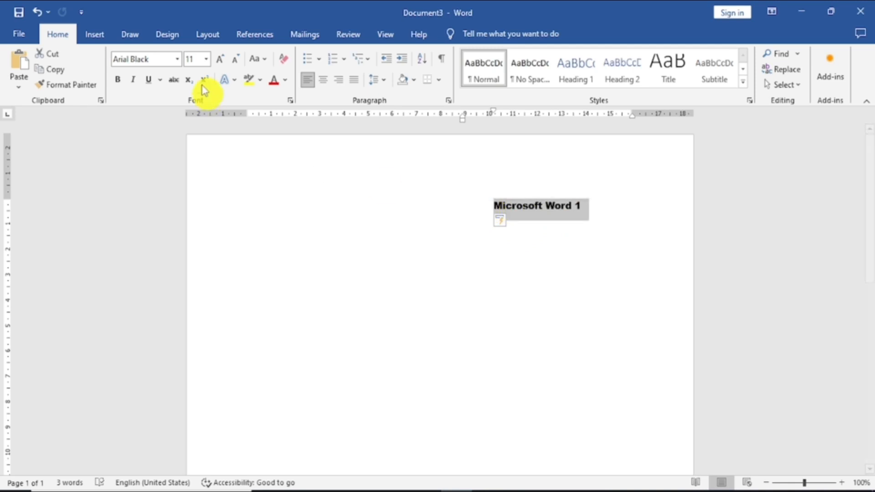
click(177, 59)
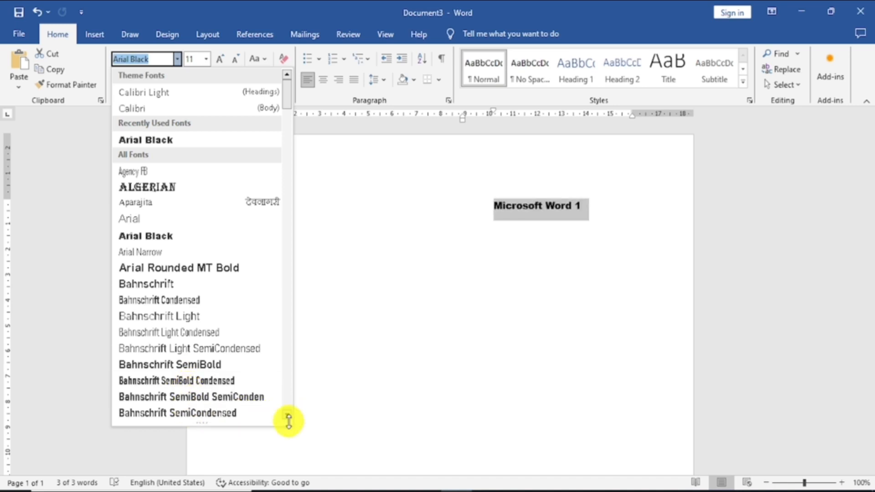
click(286, 415)
drag(286, 415, 287, 414)
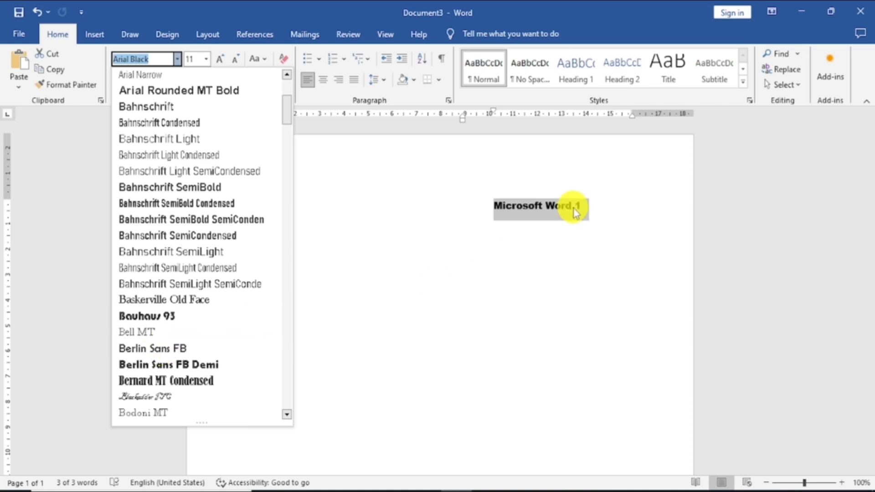
click(174, 382)
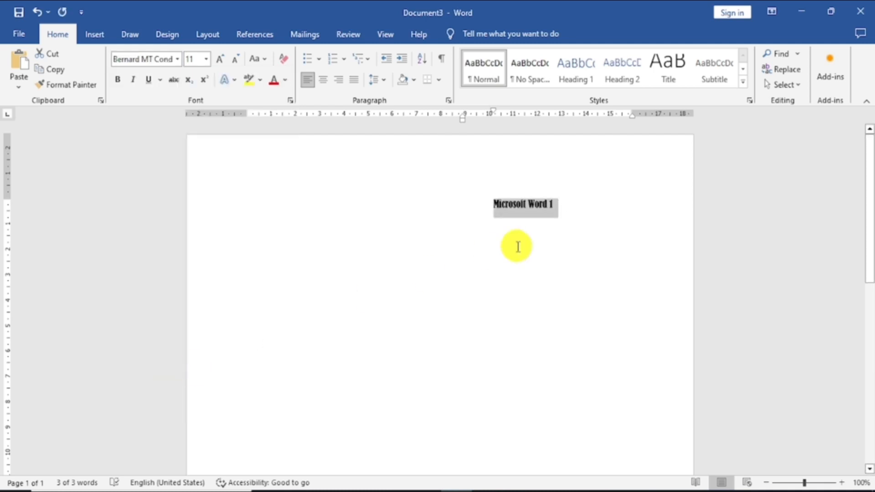
Grow the line's font size stepwise to 16 pt and shrink it back to 12 pt.
click(206, 64)
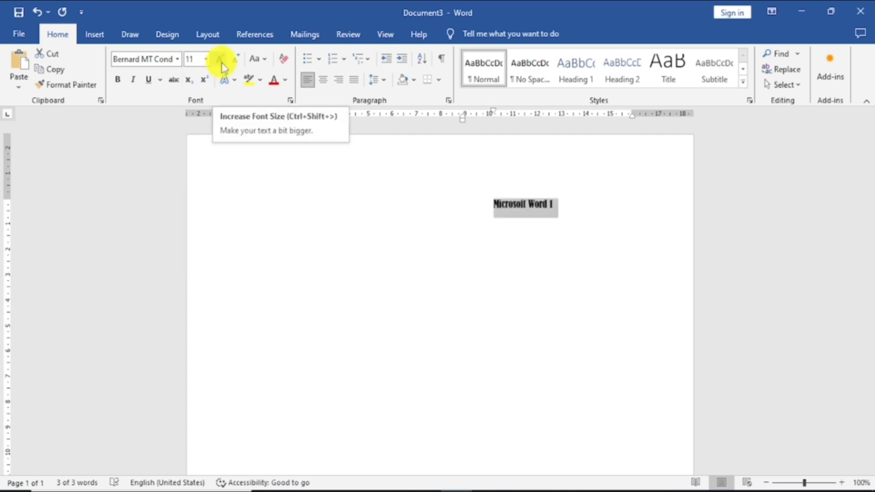
click(220, 59)
click(219, 60)
click(222, 64)
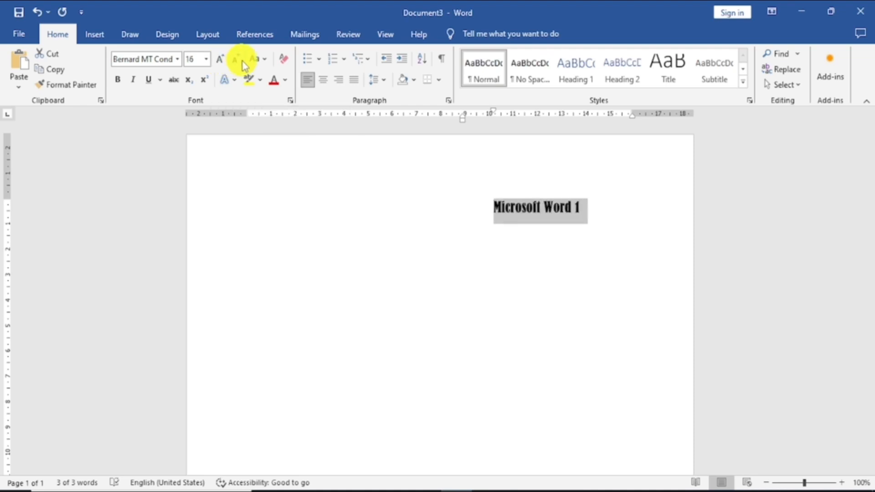
click(237, 62)
click(237, 62)
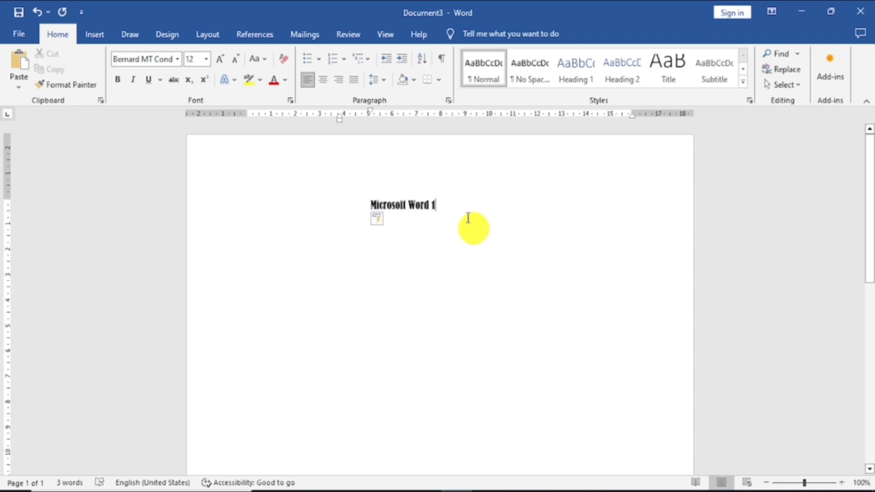
Increase the font size of the "Microsoft Word 1" line stepwise to 18 pt.
drag(451, 201, 354, 201)
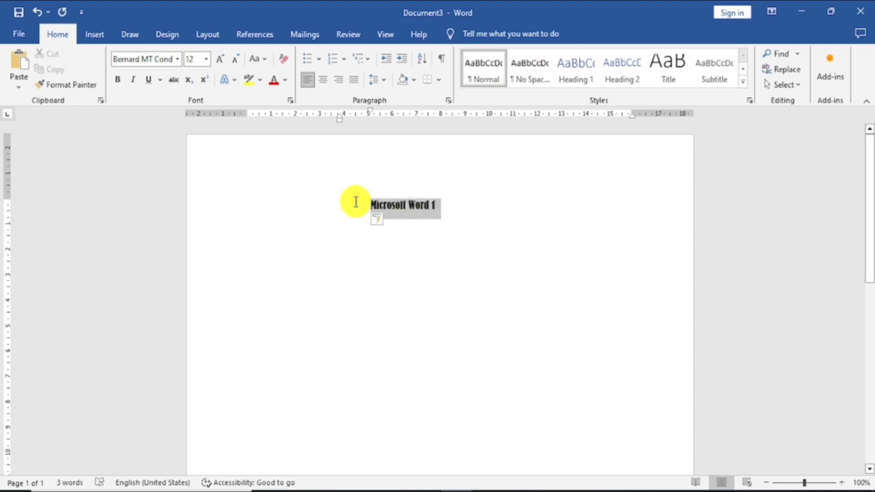
click(223, 62)
click(223, 62)
click(223, 63)
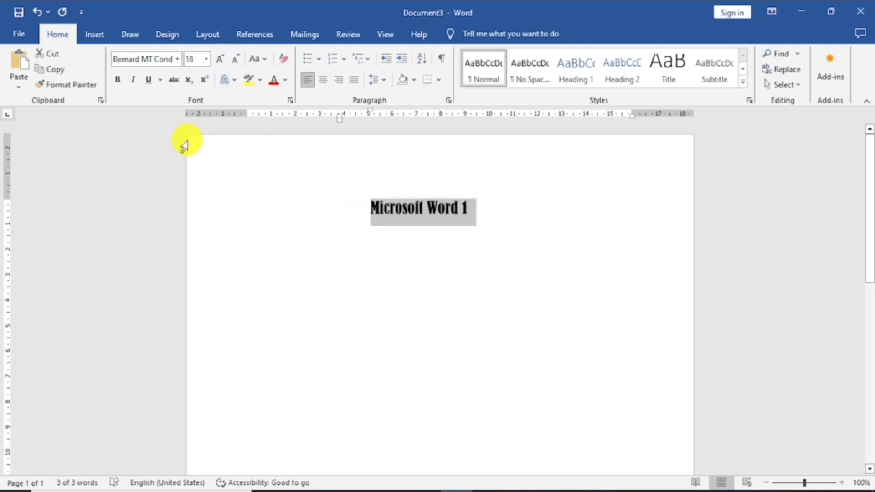
Turn bold on and off for the "Microsoft Word 1" line, and do the same with italic.
click(118, 86)
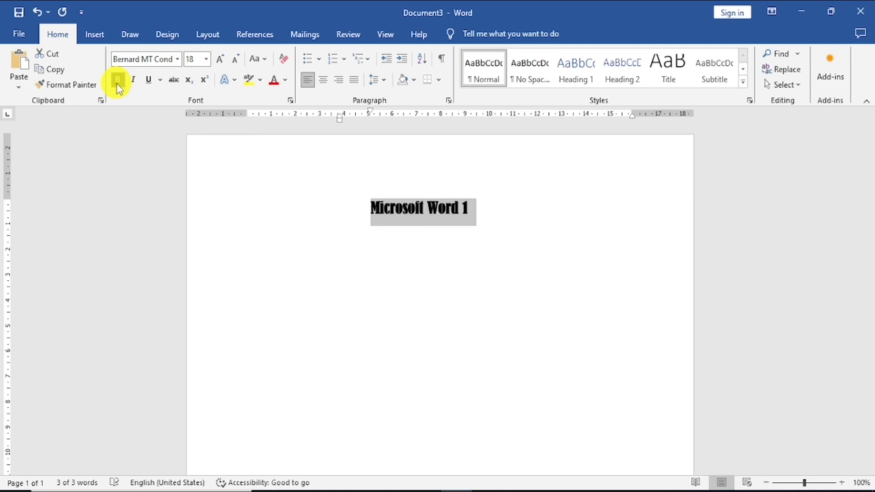
click(118, 87)
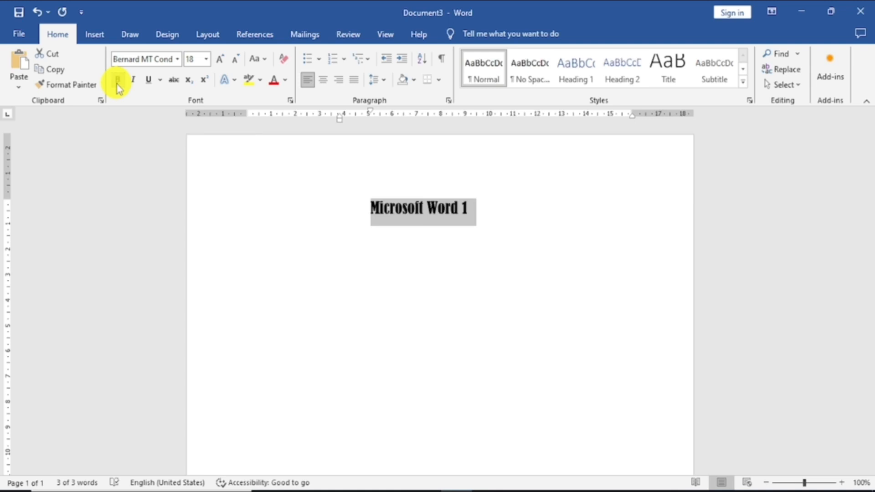
click(136, 80)
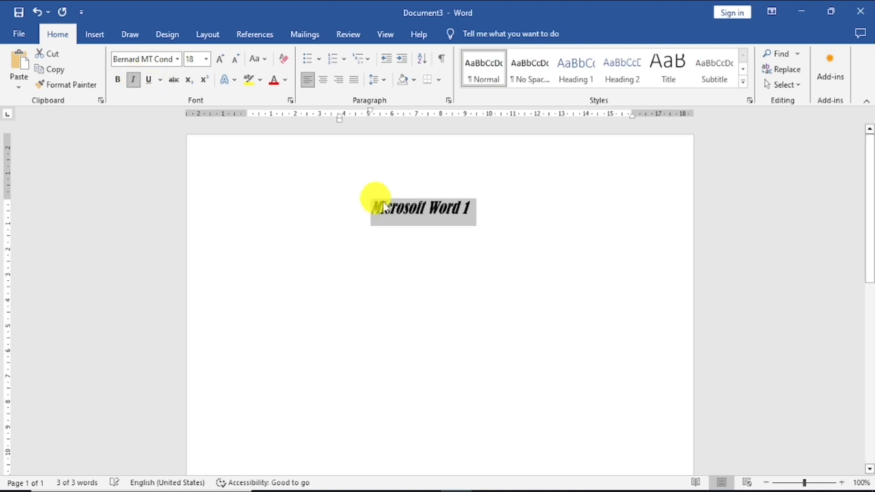
click(134, 81)
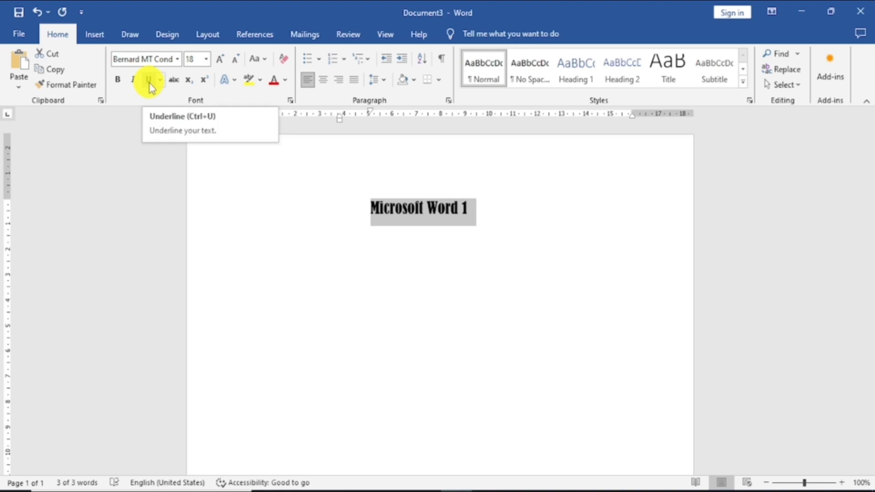
Underline the "Microsoft Word 1" line with the double underline style.
click(149, 84)
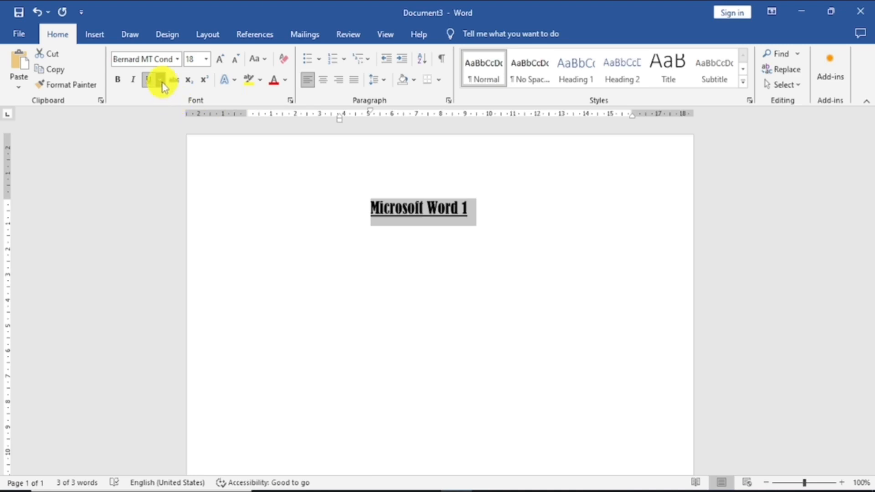
click(162, 82)
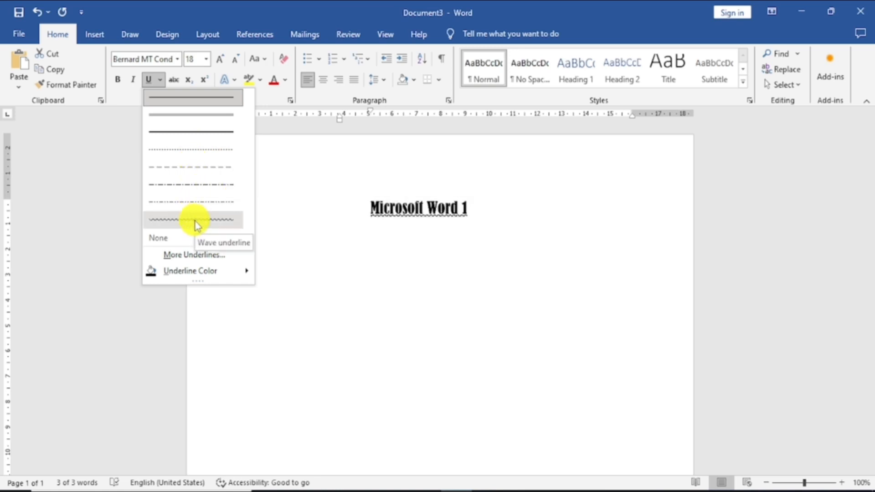
click(204, 114)
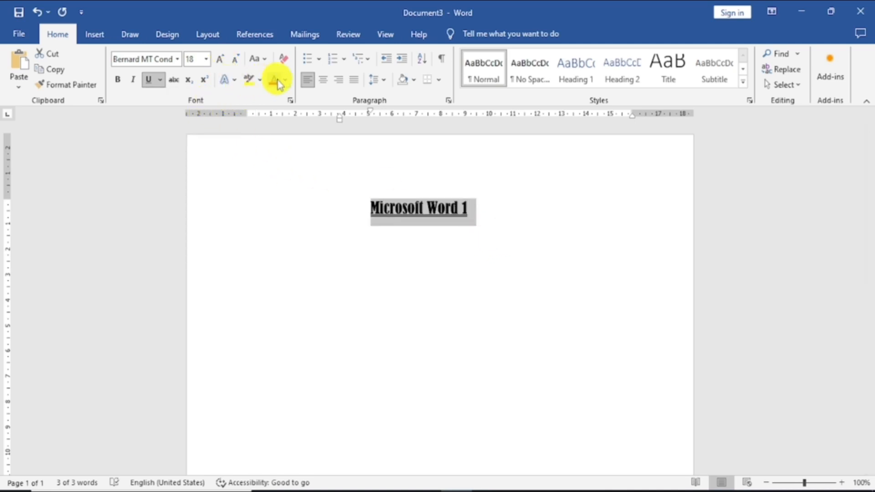
Preview text highlight colors on the line without applying one, and set its font color to standard red.
click(260, 80)
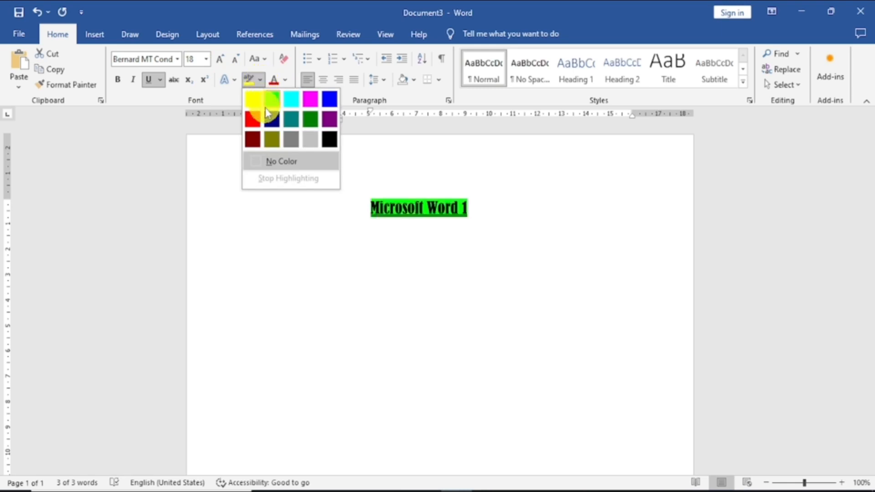
click(285, 82)
click(285, 82)
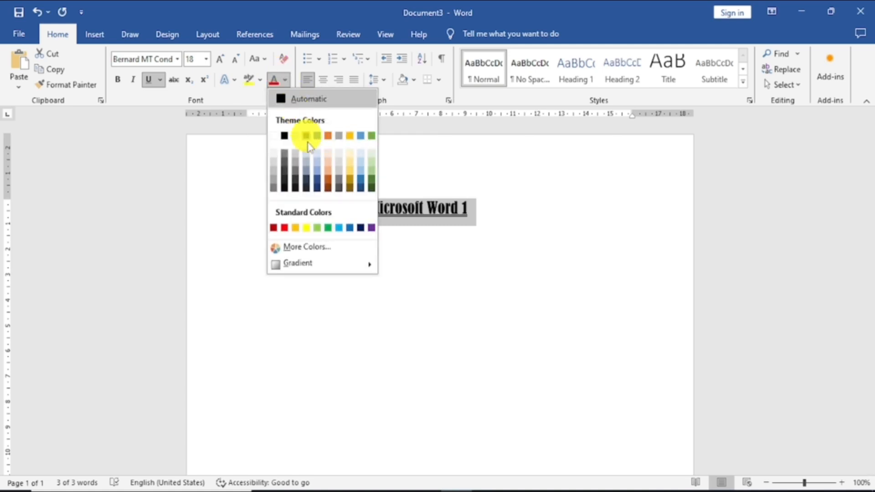
click(285, 227)
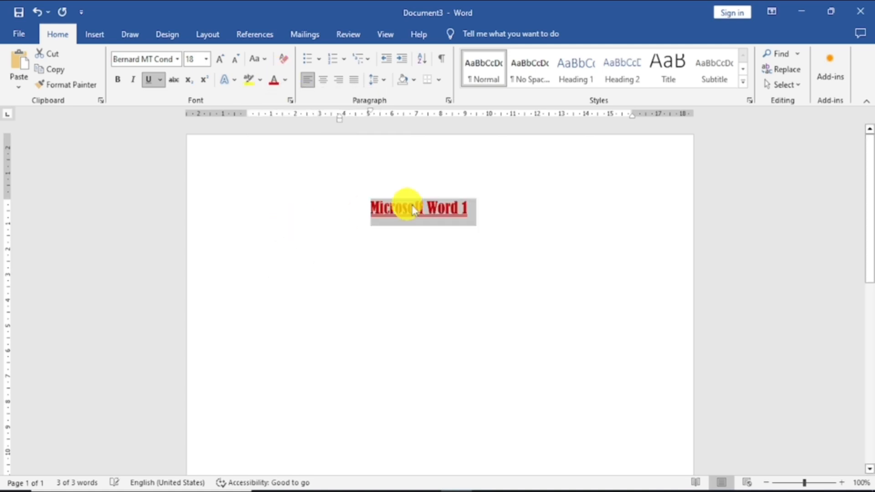
Set the font color of the "Microsoft Word 1" line to the black theme color and deselect it.
click(284, 81)
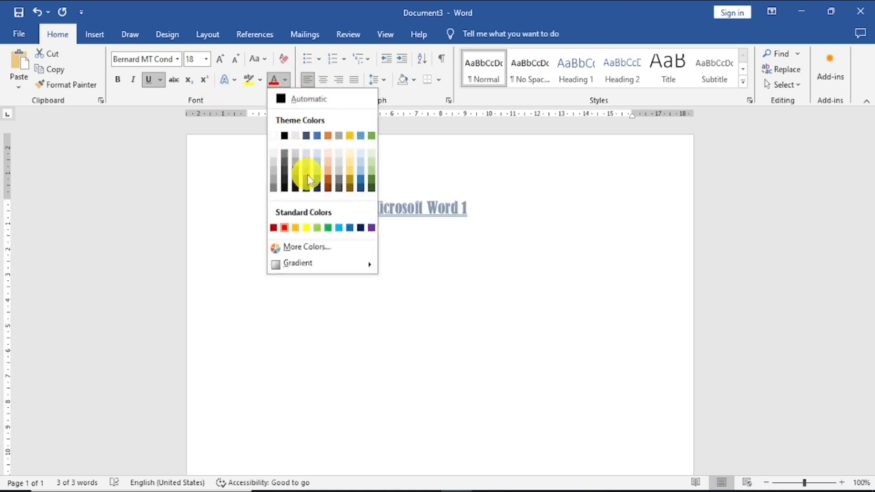
click(284, 135)
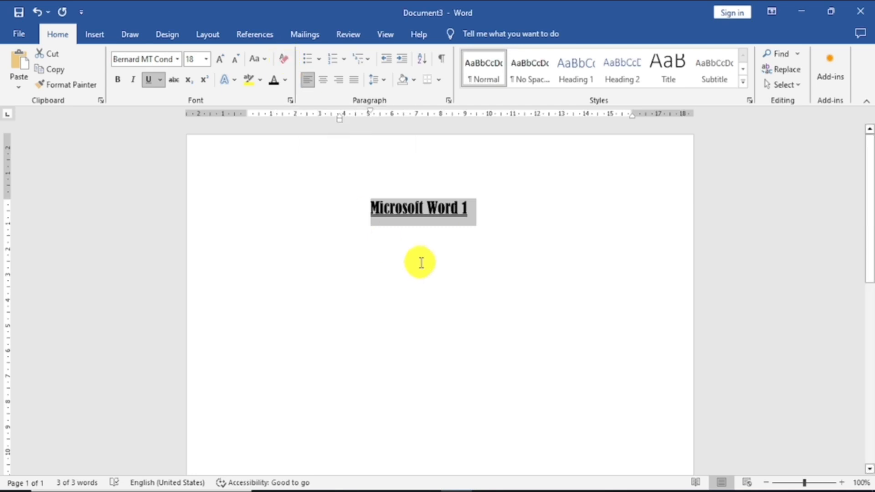
click(504, 249)
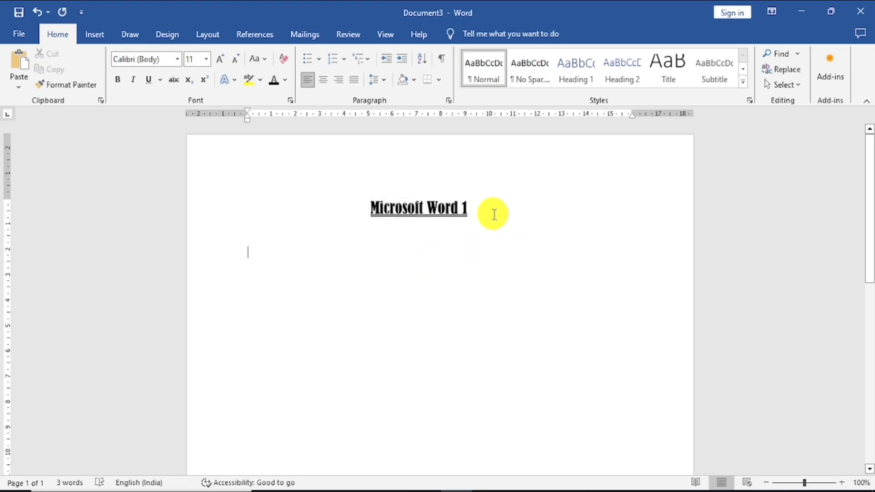
Clear all formatting from the "Microsoft Word 1" line.
drag(494, 214, 362, 210)
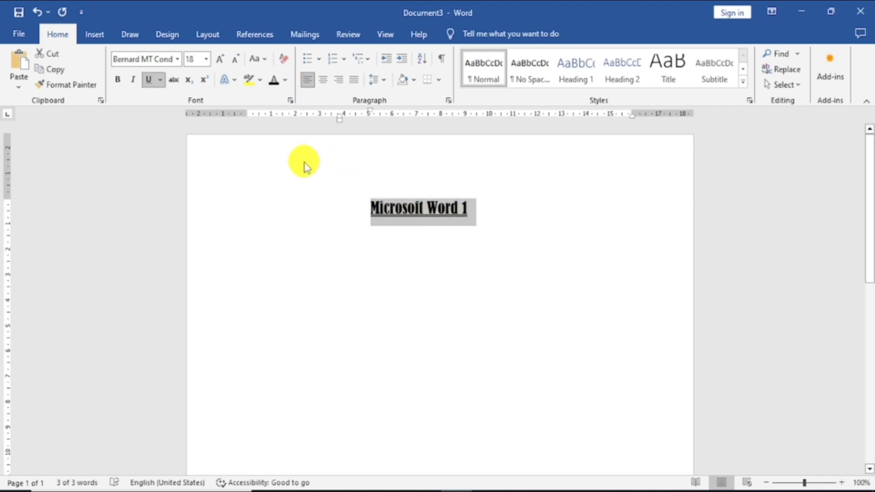
click(285, 59)
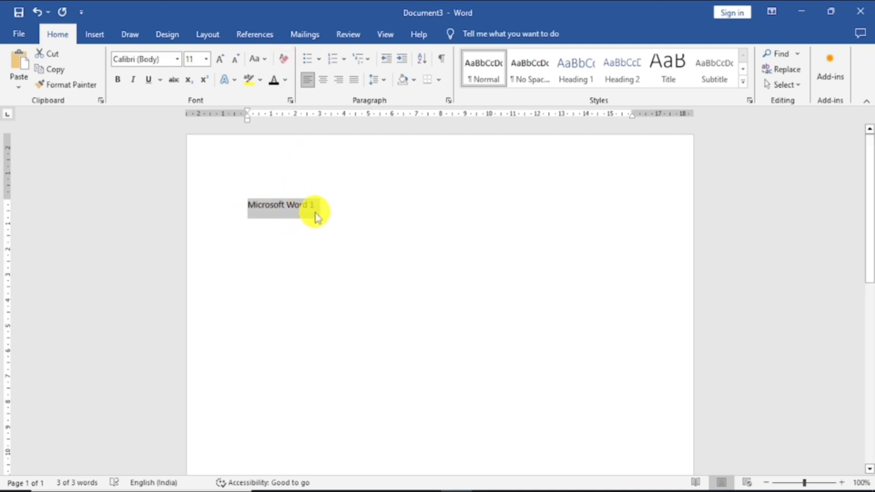
click(177, 60)
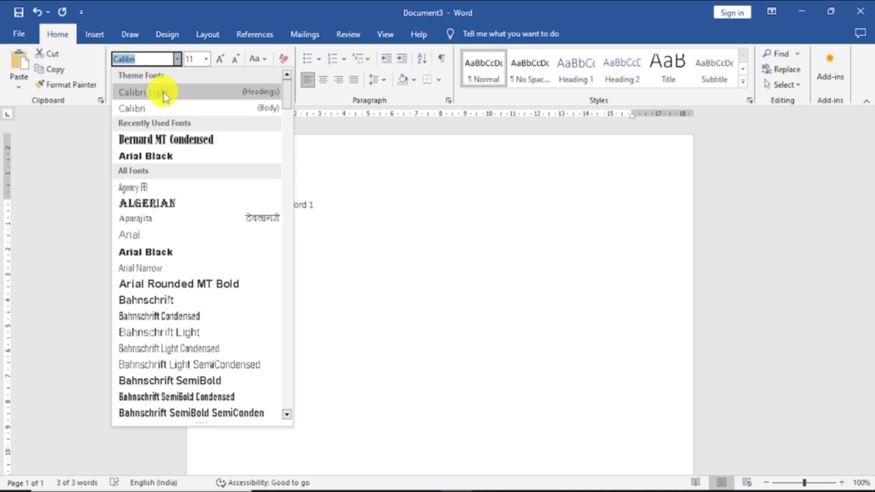
click(399, 190)
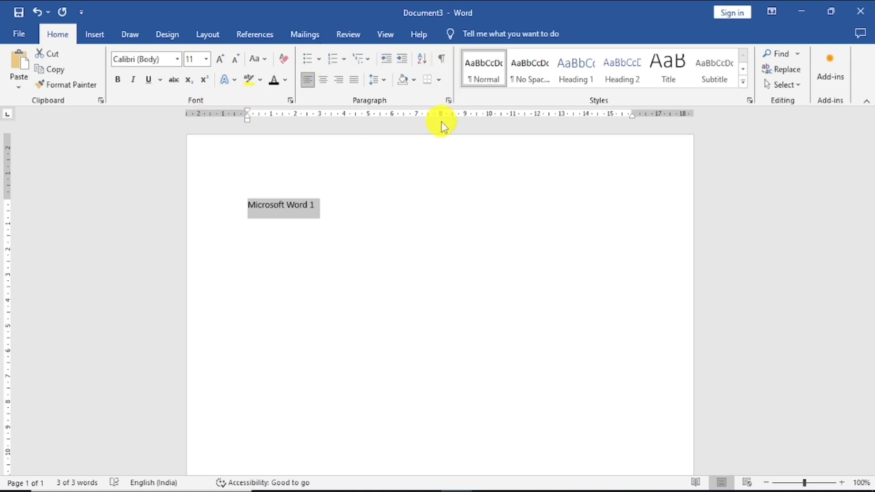
Replace the selected "Microsoft Word 1" line with sample paragraphs generated by =rand().
key(Delete)
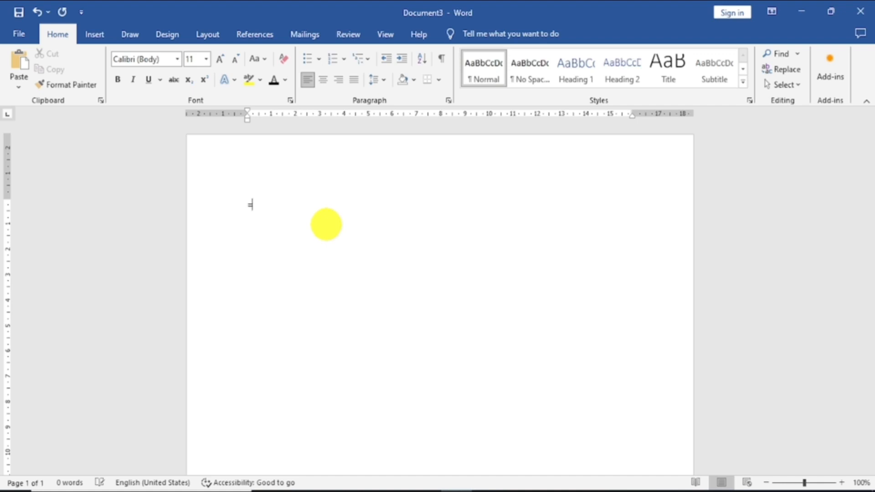
text(rand())
key(Return)
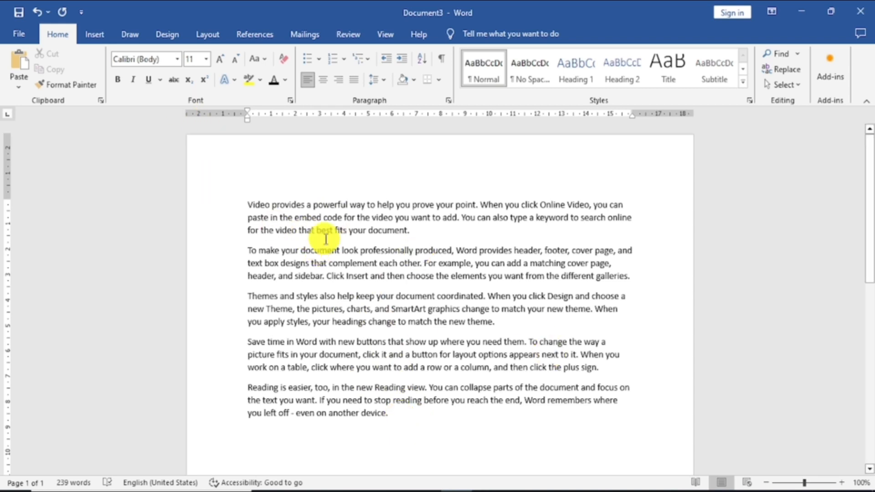
Increase the font size of all the sample paragraphs to 12 and deselect them.
click(298, 215)
drag(251, 206, 416, 478)
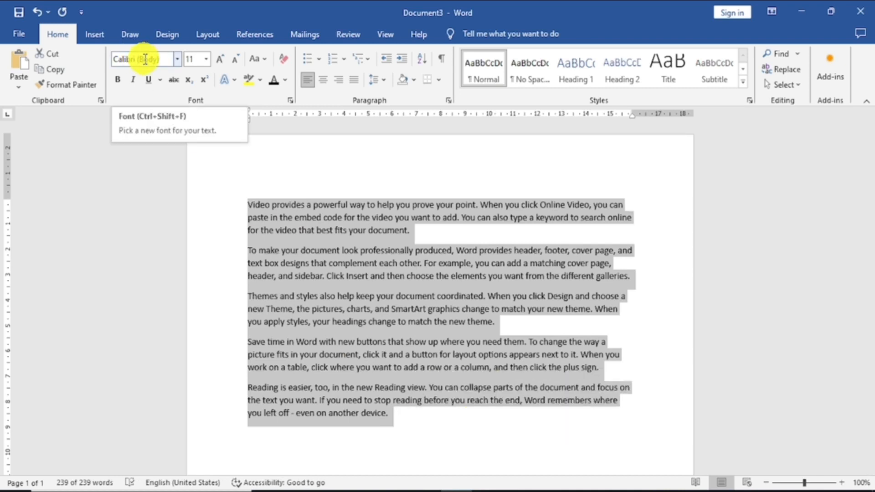
click(218, 63)
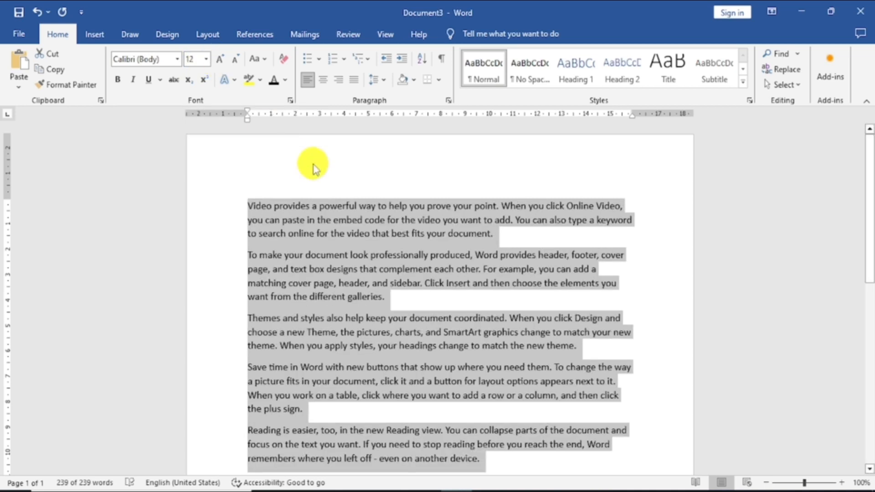
click(279, 177)
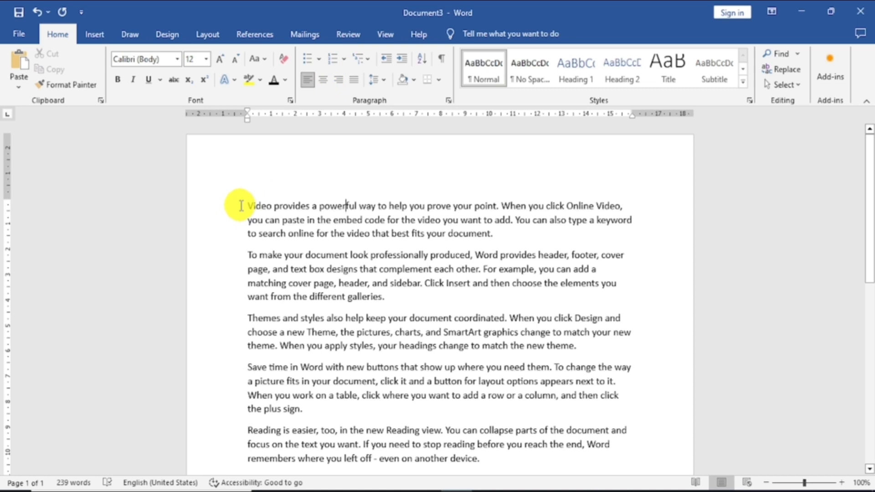
Try centered and right alignment on all the sample paragraphs, and leave them justified.
drag(241, 205, 537, 463)
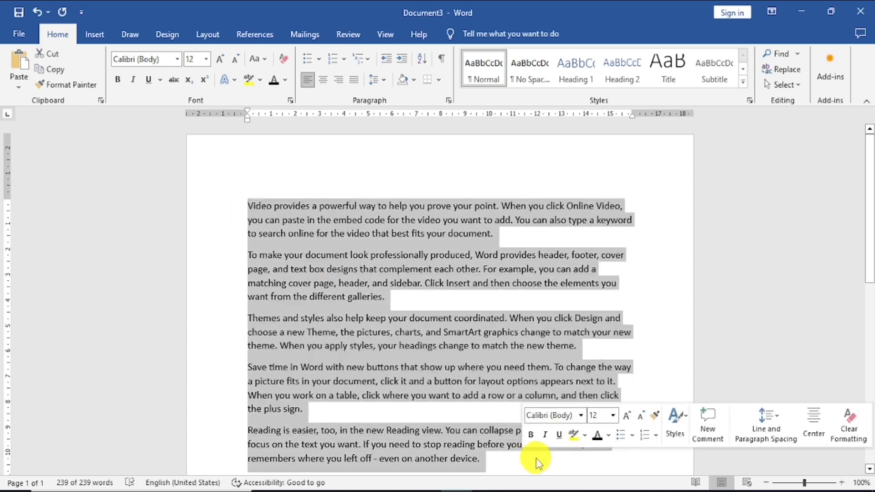
click(323, 81)
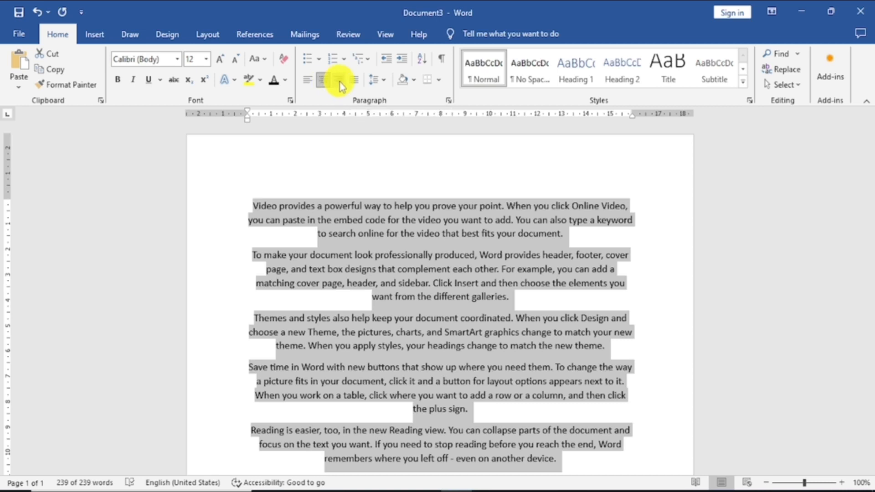
click(339, 83)
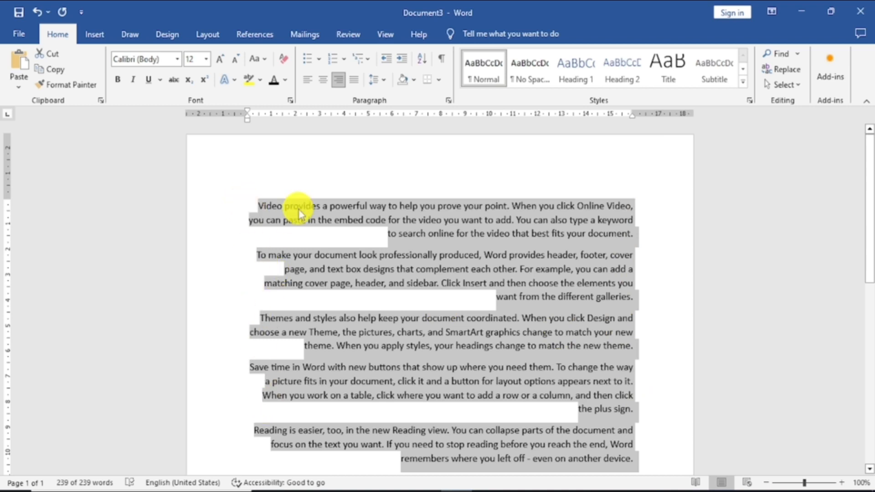
click(354, 81)
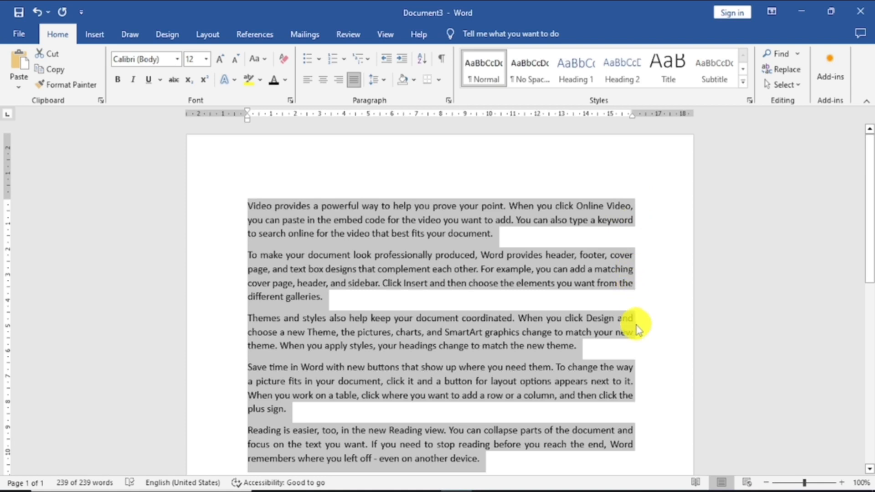
click(647, 385)
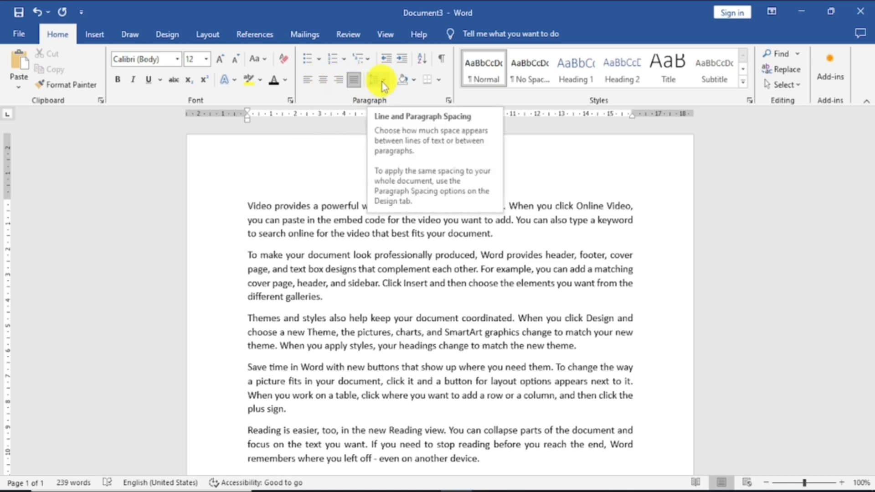
Set the line spacing of all the sample paragraphs to 1.5.
drag(245, 202, 511, 416)
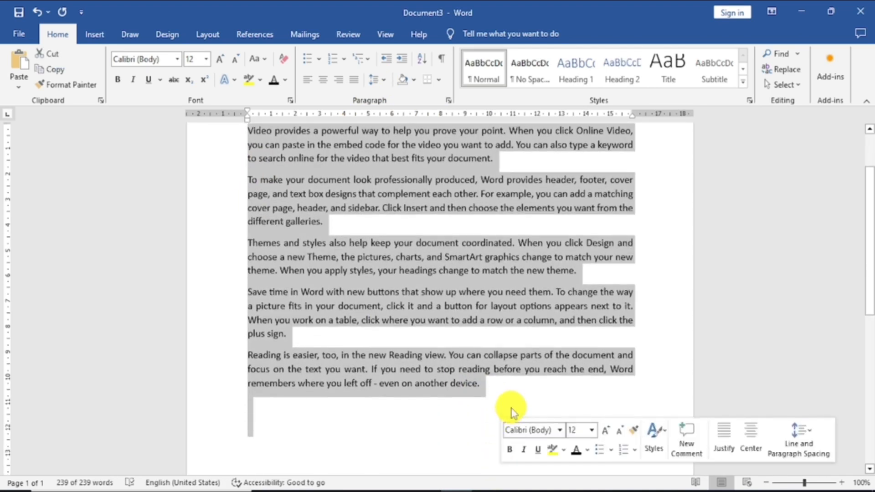
scroll(221, 201, up, 3)
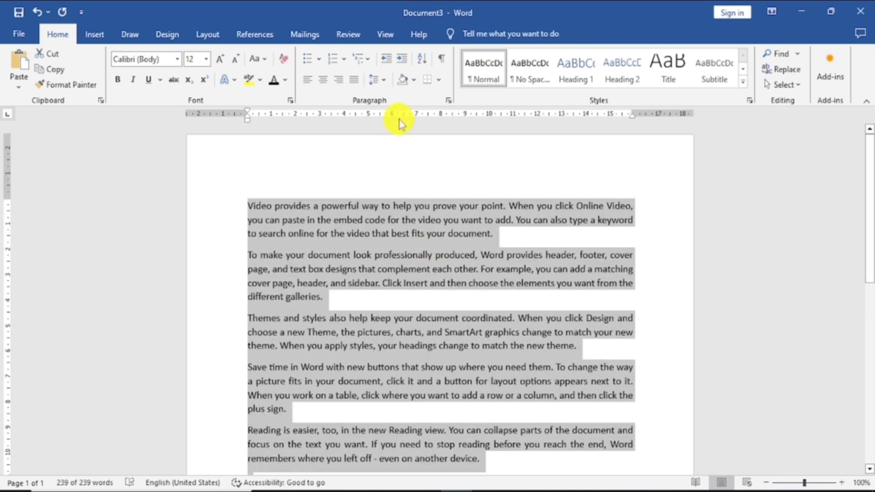
click(385, 82)
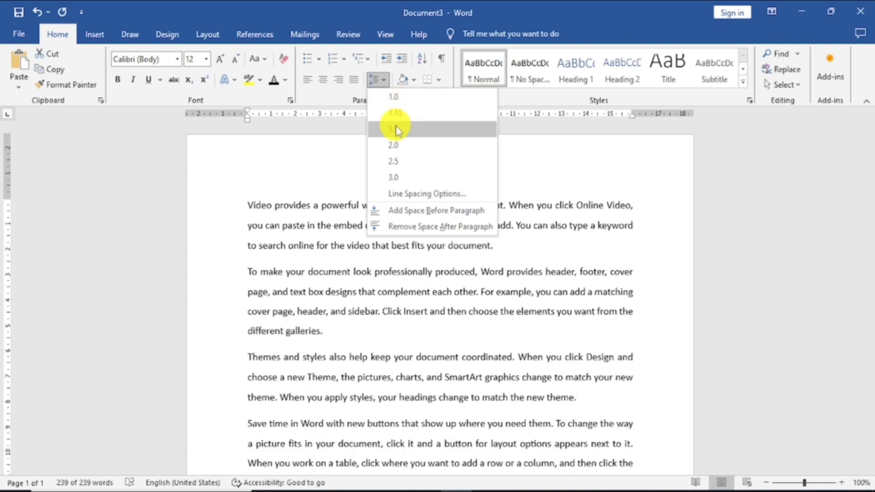
click(396, 129)
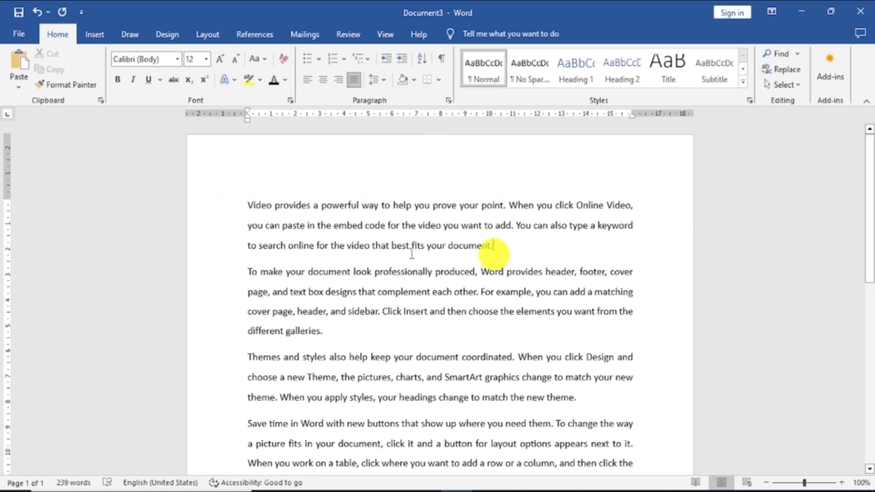
Add a solid round bullet to the first paragraph, beginning "Video provides a powerful way".
click(246, 211)
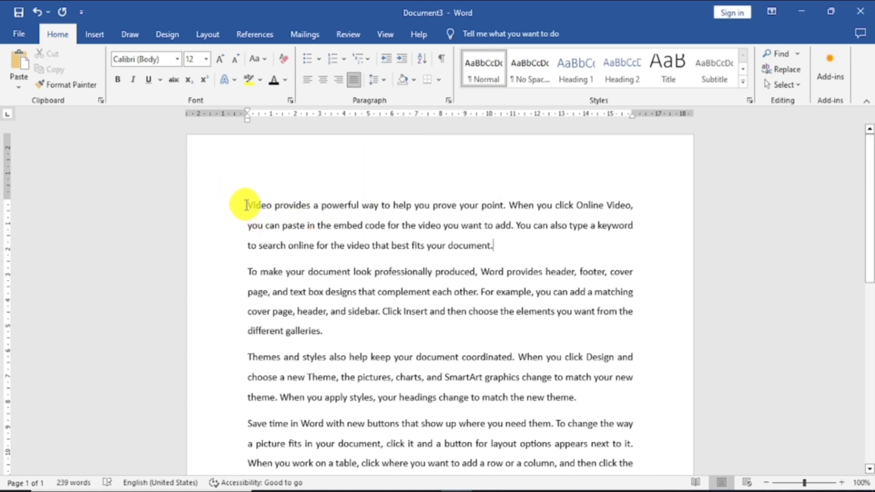
drag(246, 205, 485, 434)
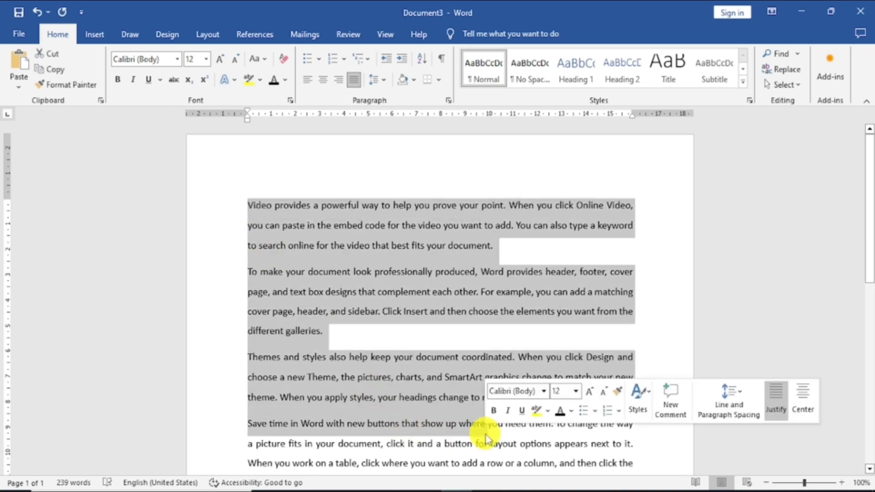
click(249, 203)
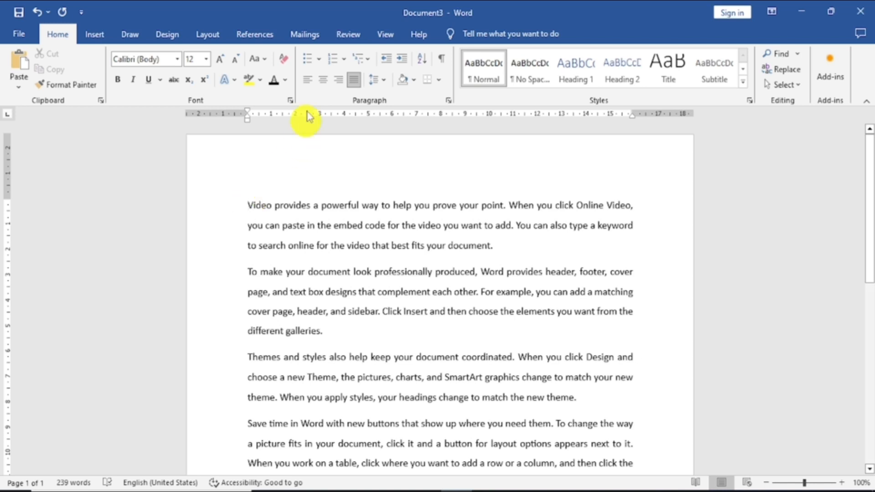
click(307, 59)
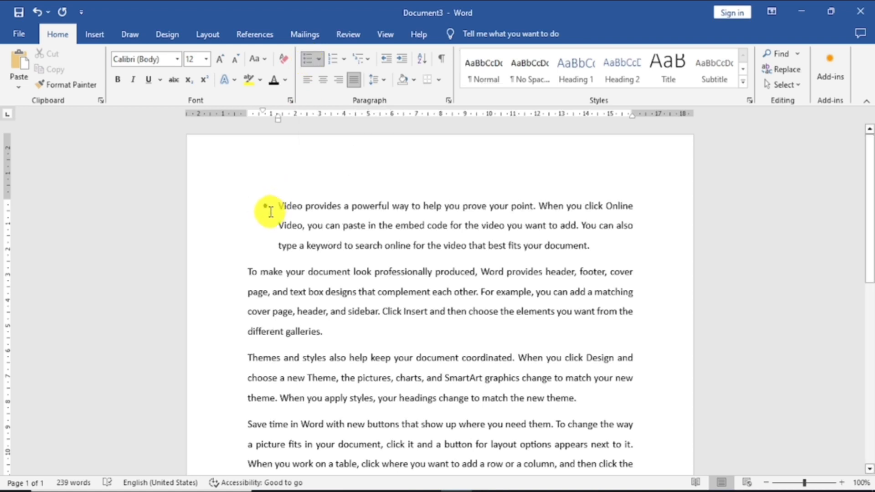
Browse the symbol fonts for defining a new bullet without choosing one, and remove the bullet from the first paragraph.
click(321, 60)
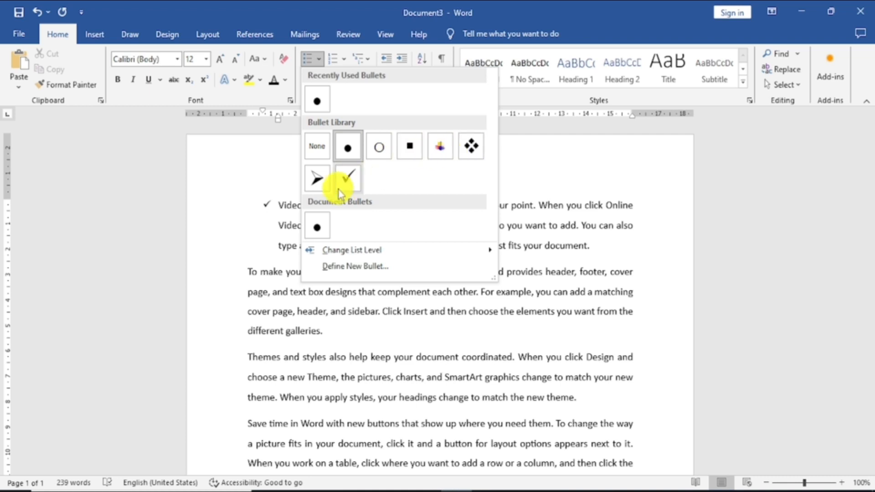
click(375, 266)
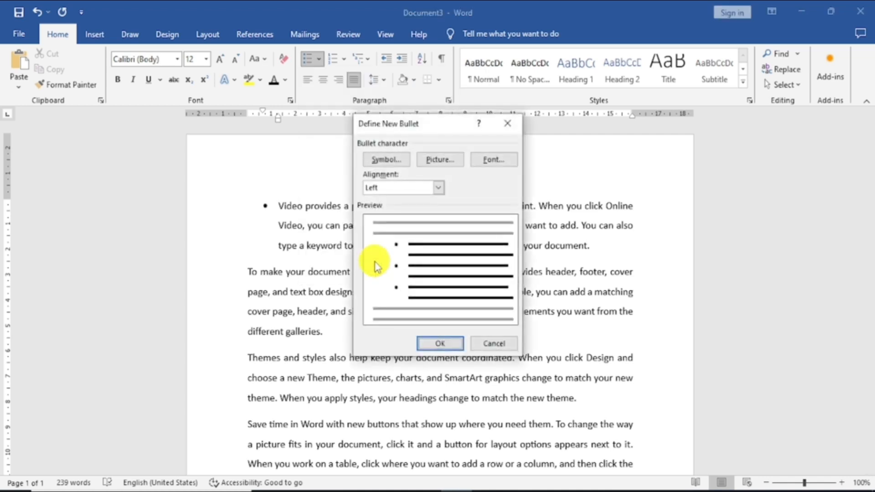
click(385, 160)
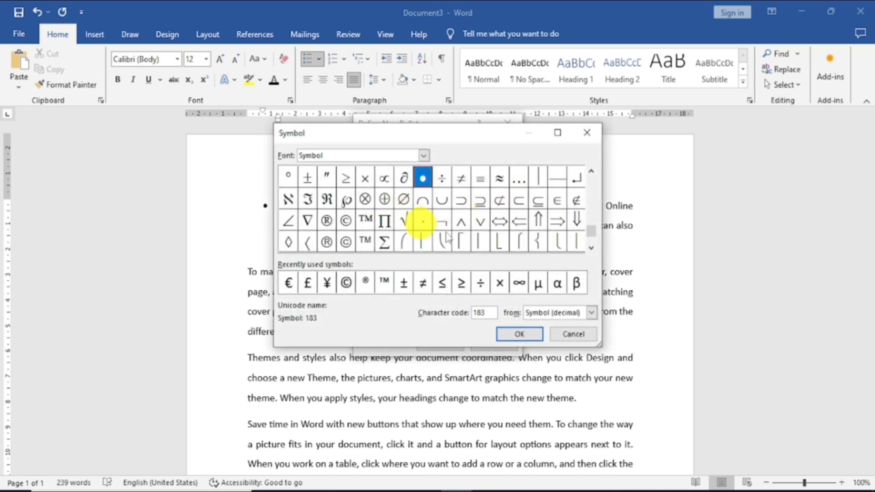
click(421, 156)
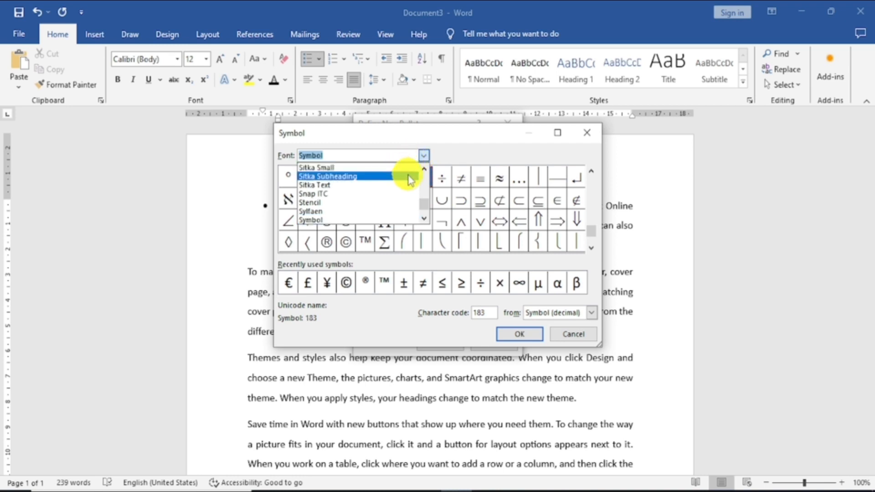
mouse_move(425, 206)
mouse_down()
mouse_move(422, 196)
mouse_move(424, 206)
mouse_up()
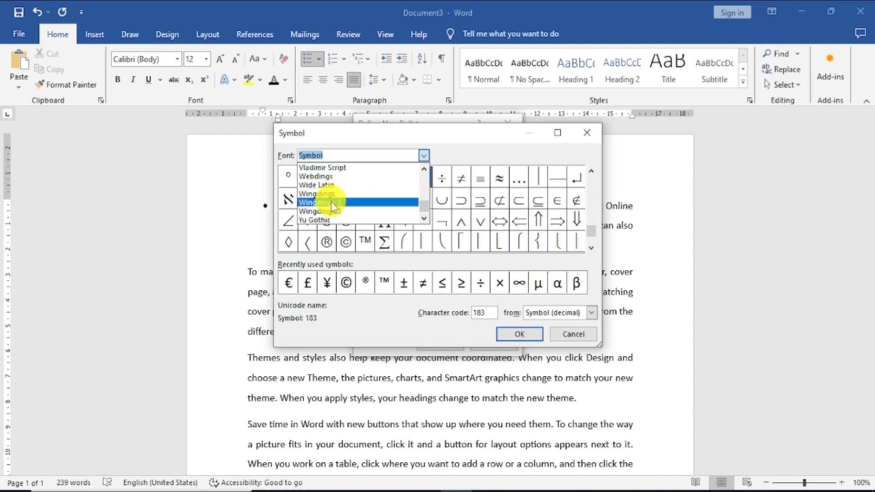
click(499, 151)
click(594, 132)
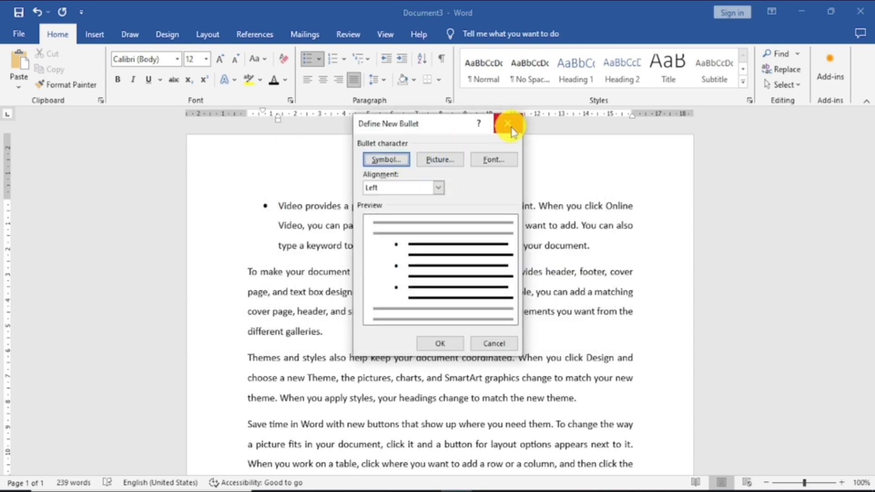
click(508, 127)
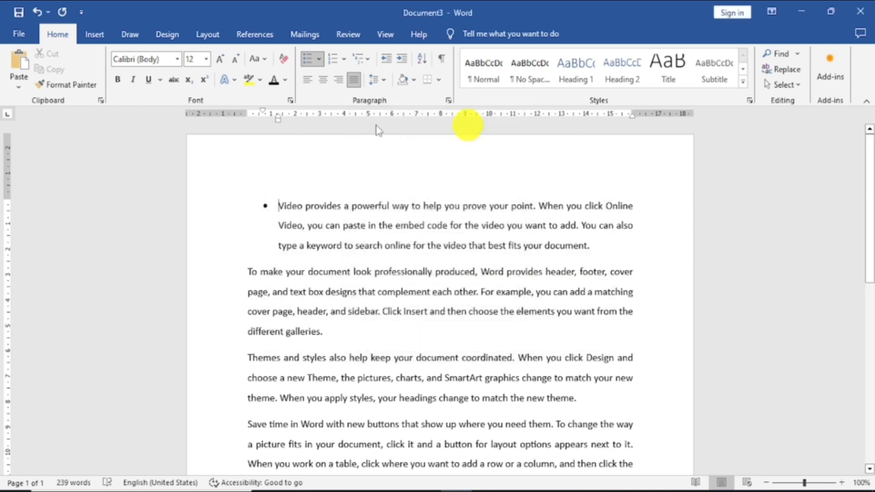
click(317, 64)
click(317, 143)
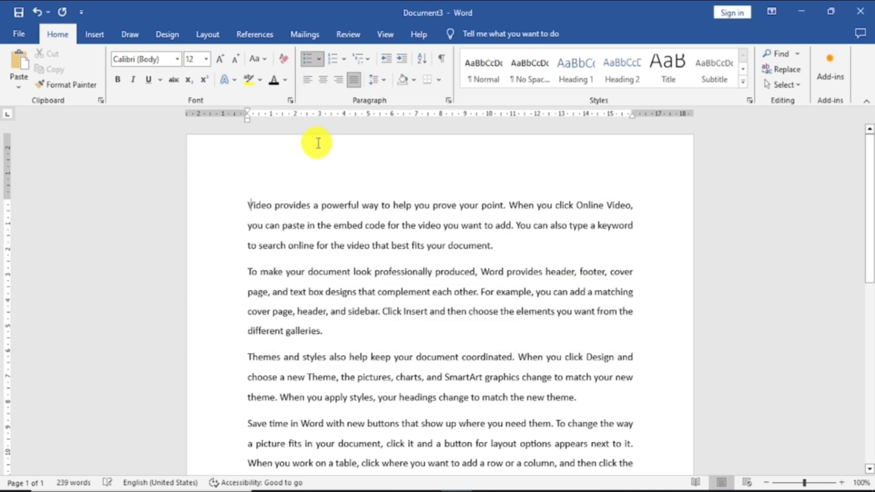
Preview the numbering styles on the first paragraph and examine the Define New Number Format options.
click(344, 59)
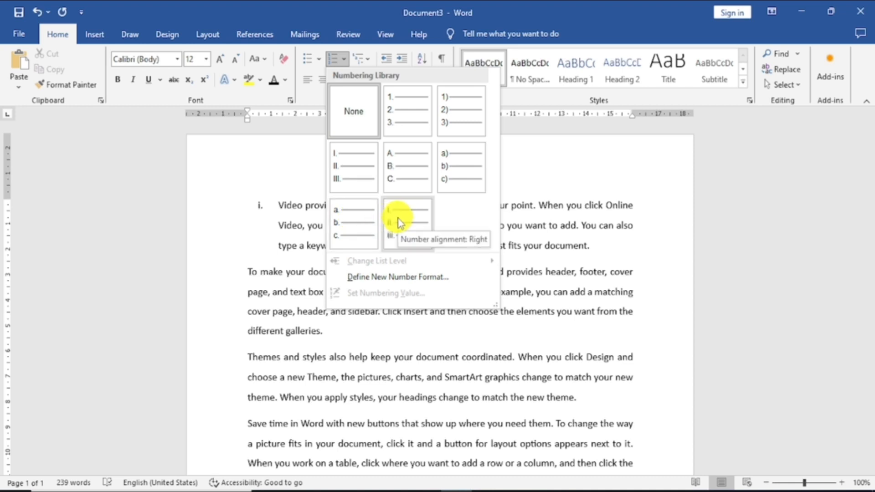
click(397, 277)
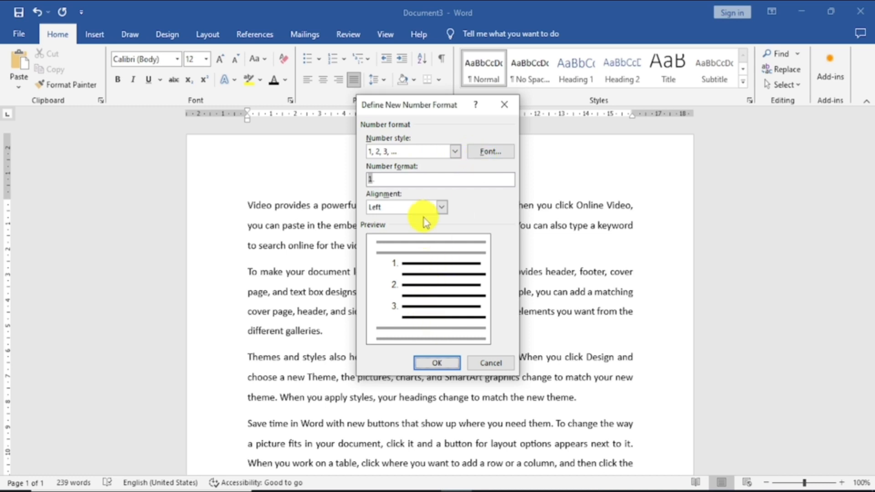
click(438, 363)
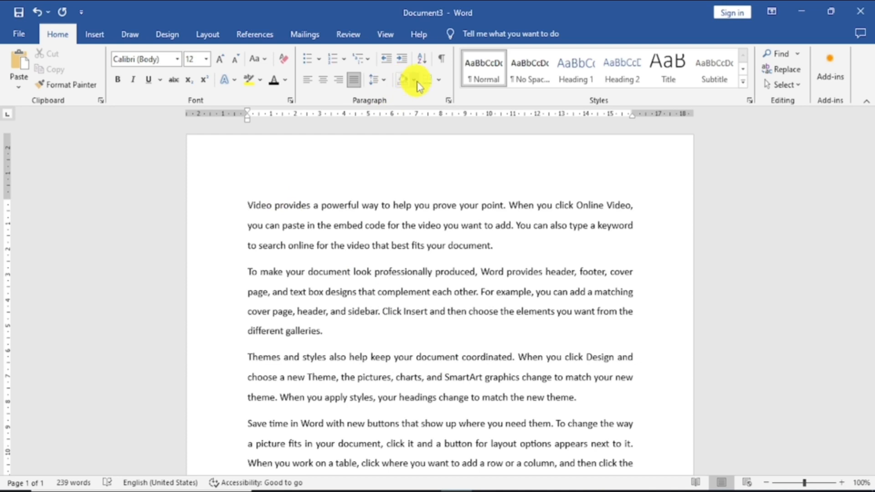
Shade the first paragraph with the orange theme color and deselect it.
triple_click(262, 183)
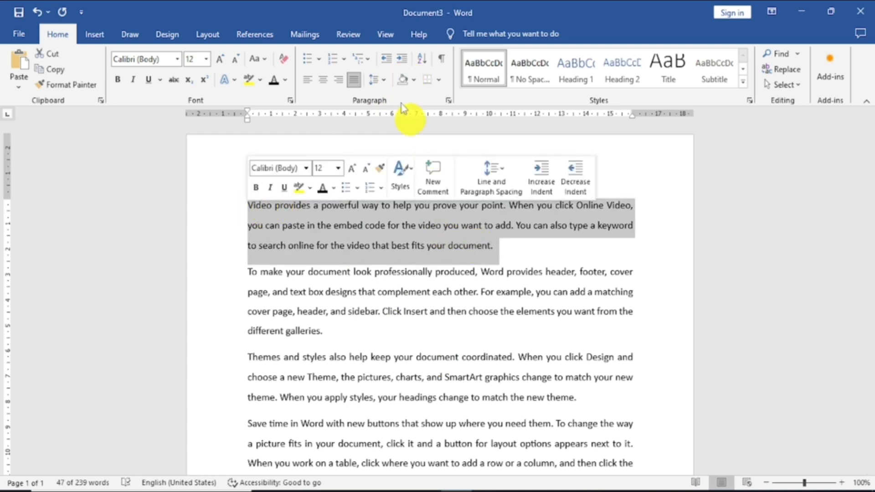
click(414, 80)
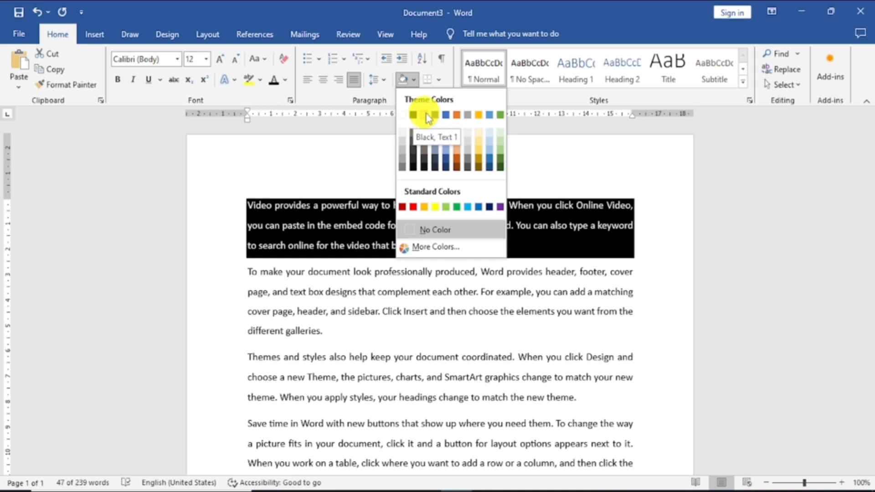
click(459, 116)
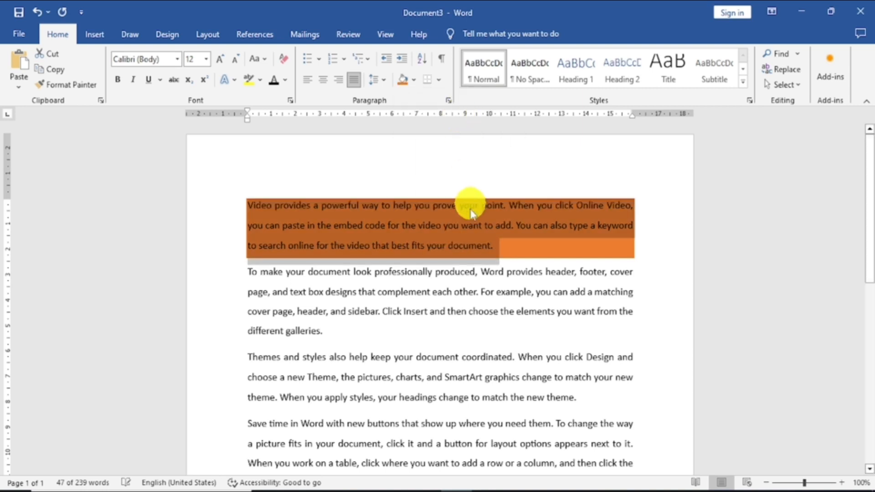
click(653, 223)
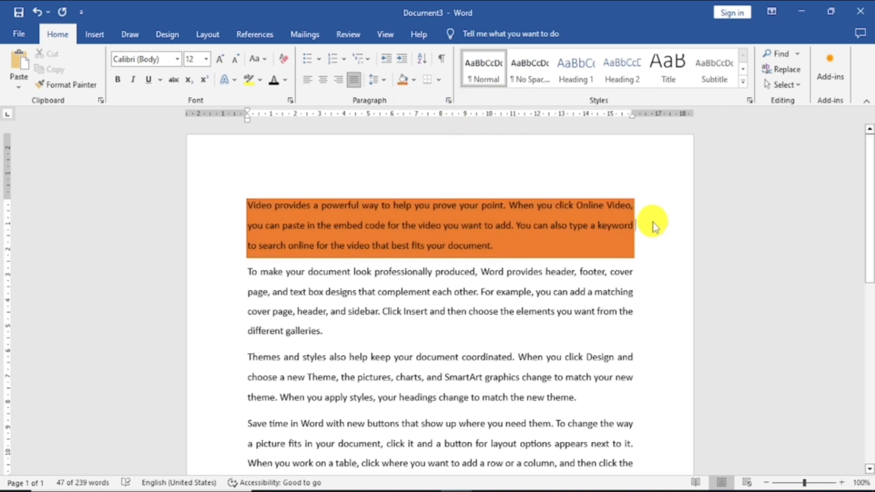
mouse_move(246, 204)
mouse_down()
mouse_move(430, 248)
mouse_move(492, 248)
mouse_up()
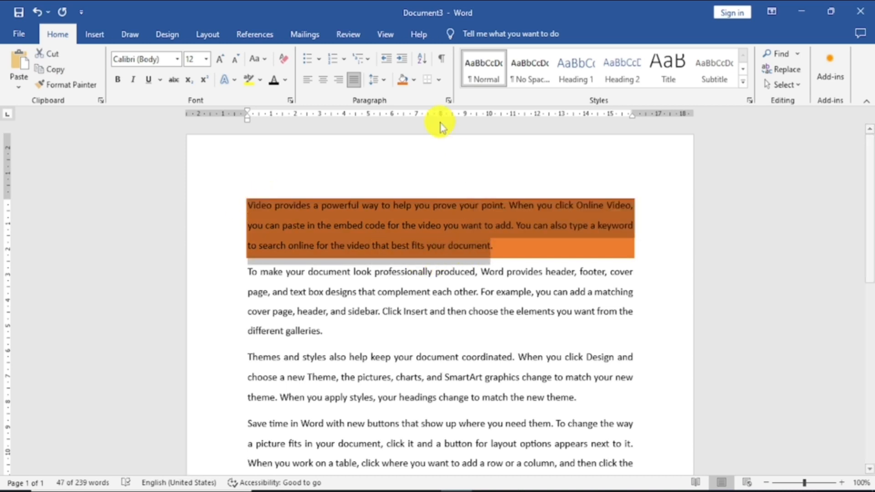
click(275, 196)
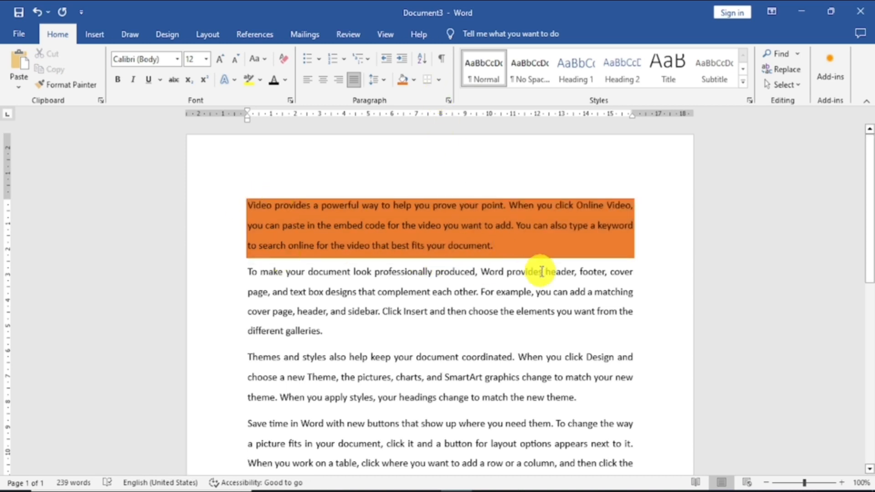
Give the first paragraph a 3 pt thick-and-thin line border on its top and bottom edges only.
click(440, 80)
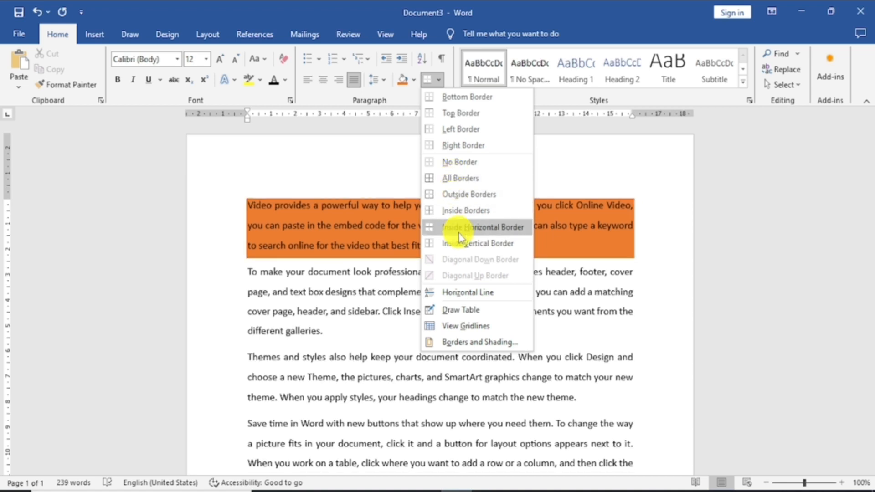
click(478, 345)
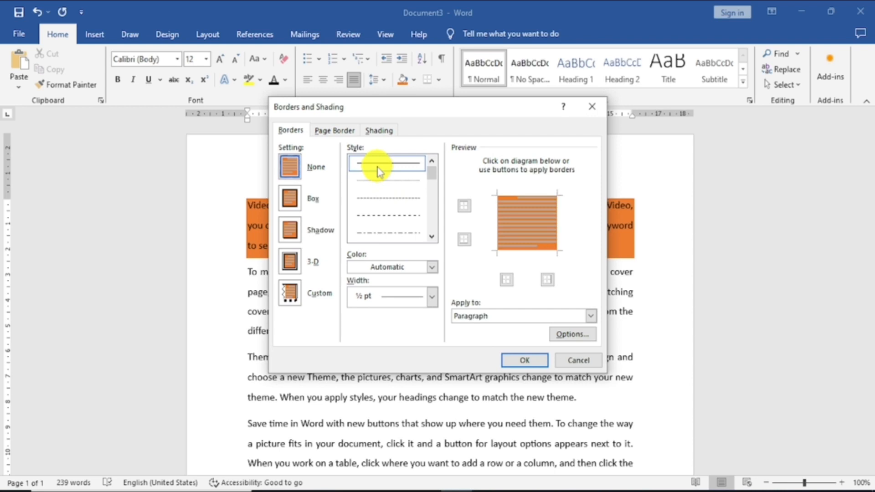
click(431, 236)
click(431, 238)
click(404, 215)
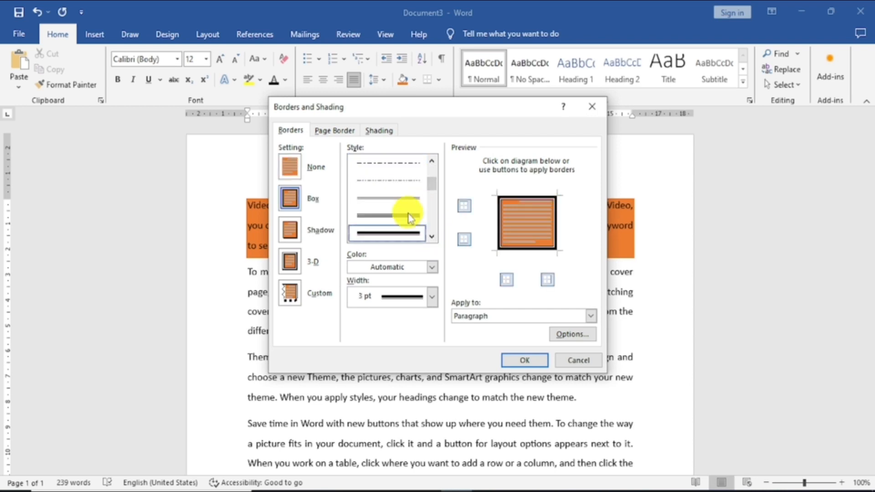
click(506, 280)
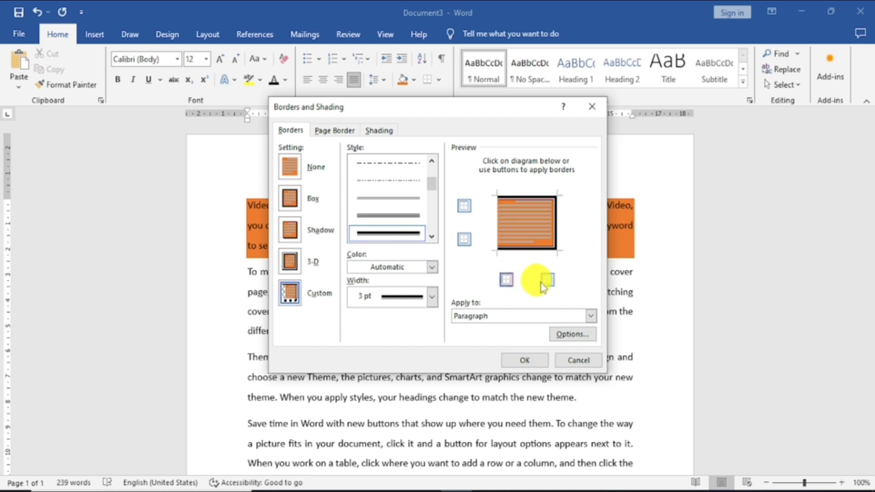
click(547, 285)
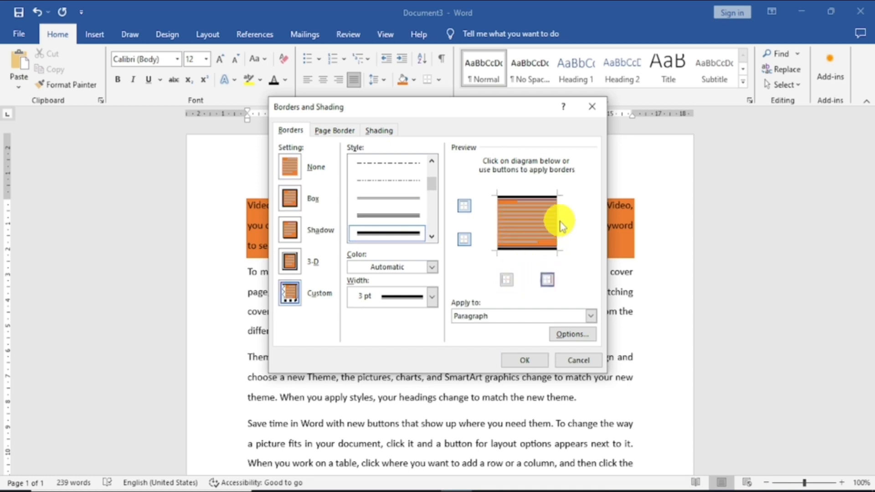
click(505, 278)
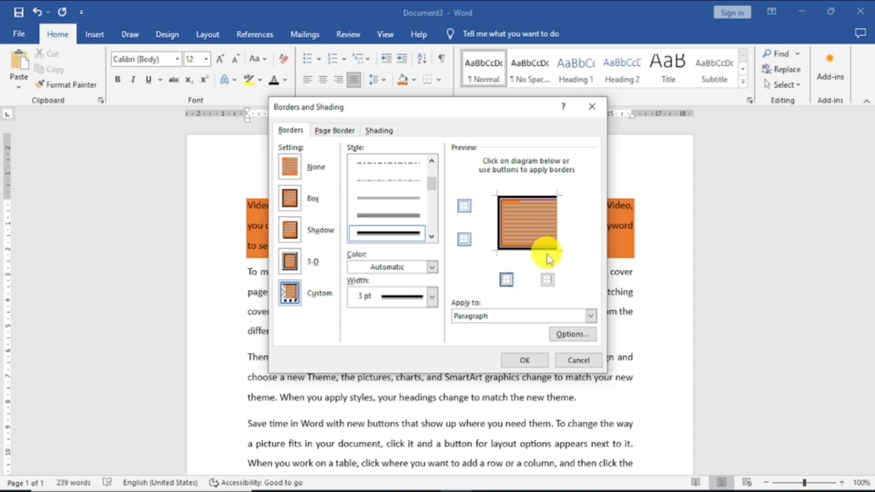
click(547, 280)
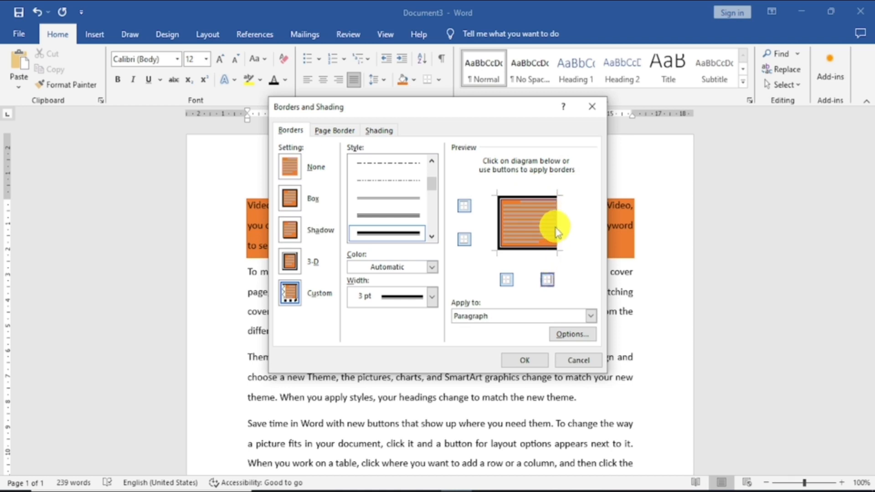
click(501, 235)
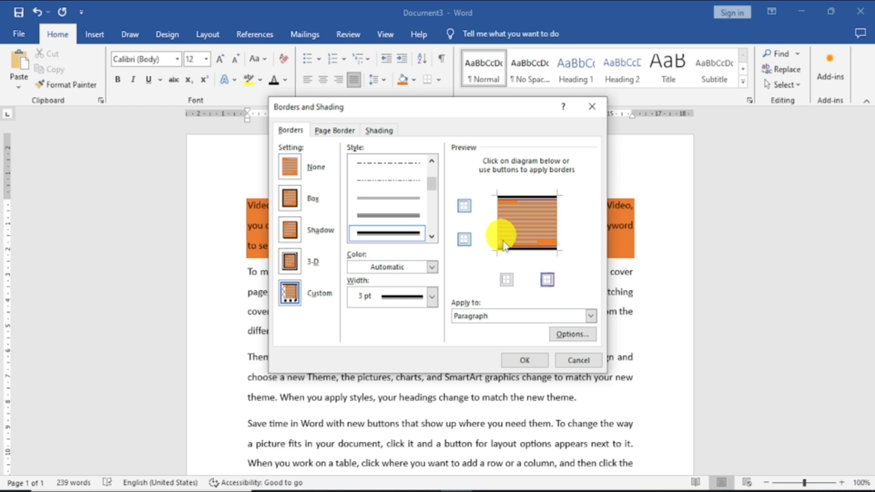
click(526, 359)
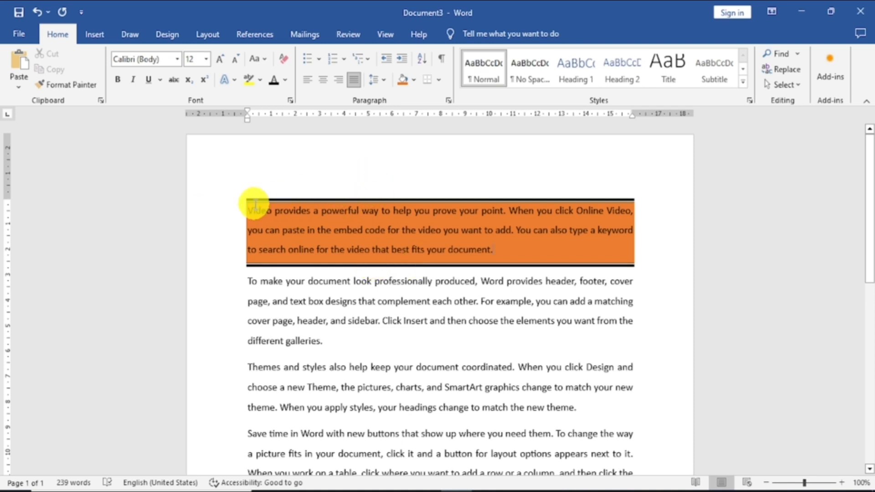
Clear all formatting from the first paragraph, beginning "Video provides a powerful way", and deselect it.
drag(246, 200, 492, 254)
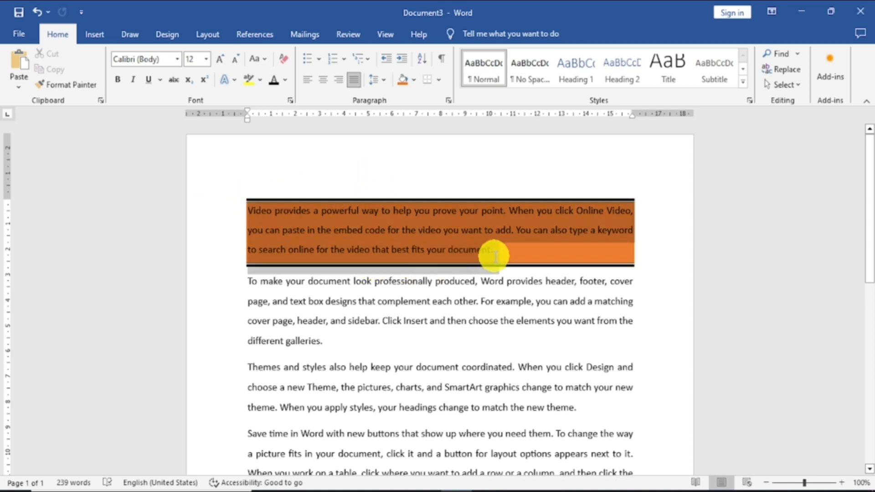
click(285, 61)
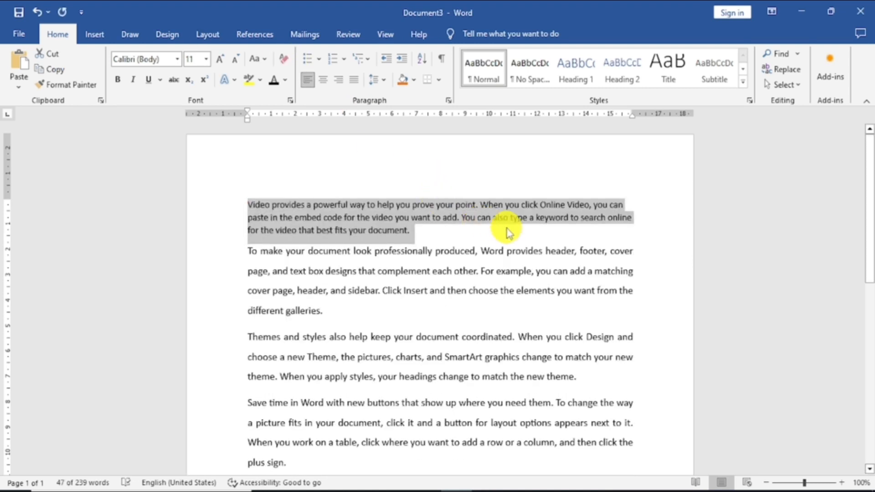
click(643, 231)
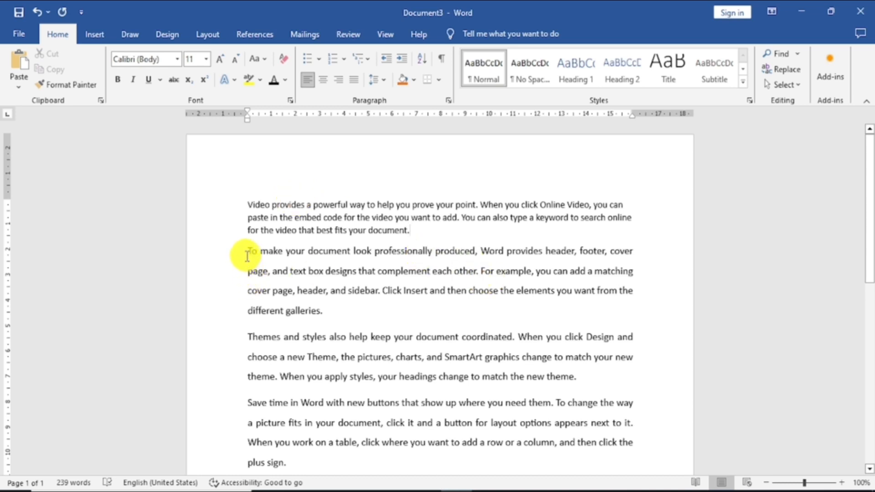
Copy the second paragraph's formatting onto the first paragraph with Format Painter.
mouse_move(247, 257)
mouse_down()
mouse_move(288, 273)
mouse_move(326, 310)
mouse_up()
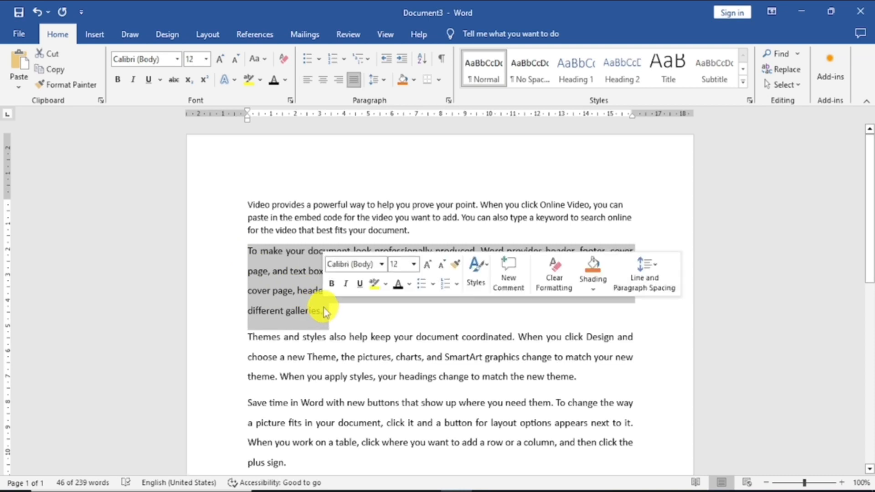
click(89, 86)
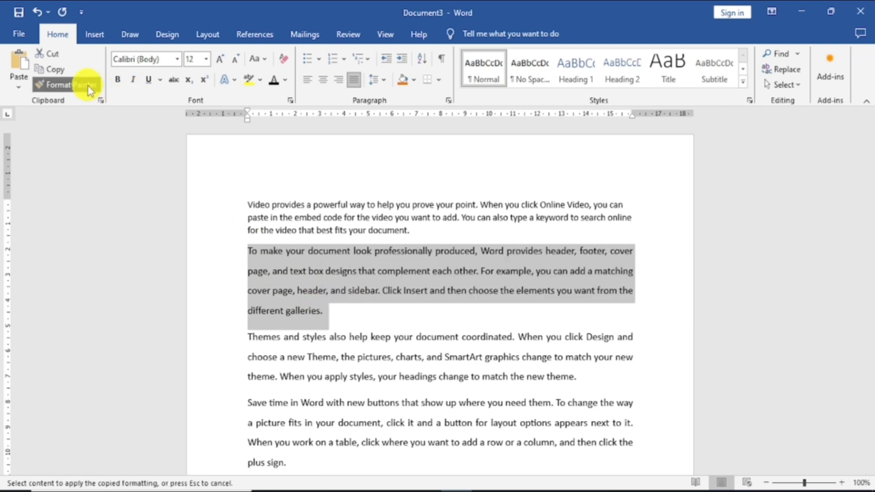
click(245, 198)
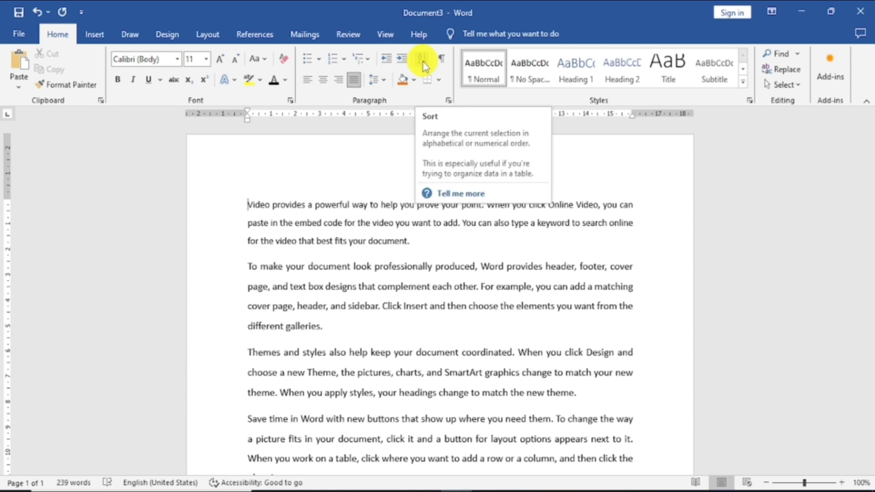
Replace the sample text with the pasted list India, China, USA, Japan, Germany, and sort it as text in ascending order.
drag(249, 202, 583, 426)
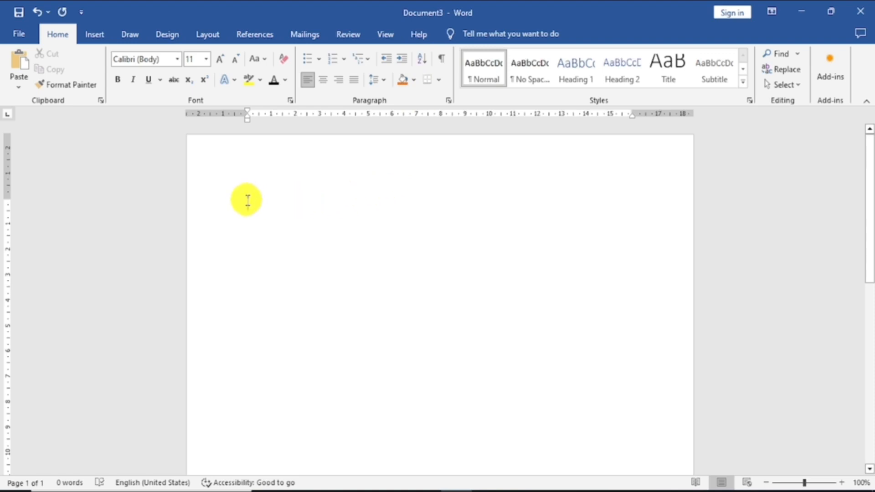
text(India China USA Japan Germany)
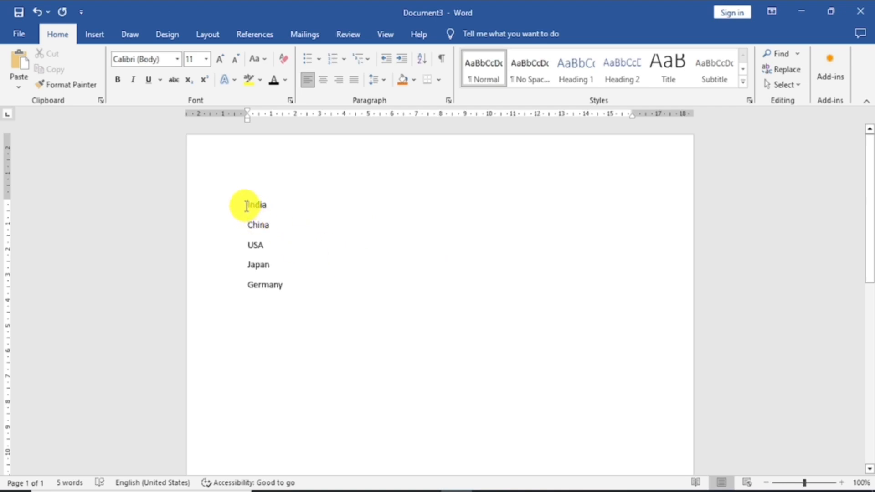
drag(246, 208, 288, 287)
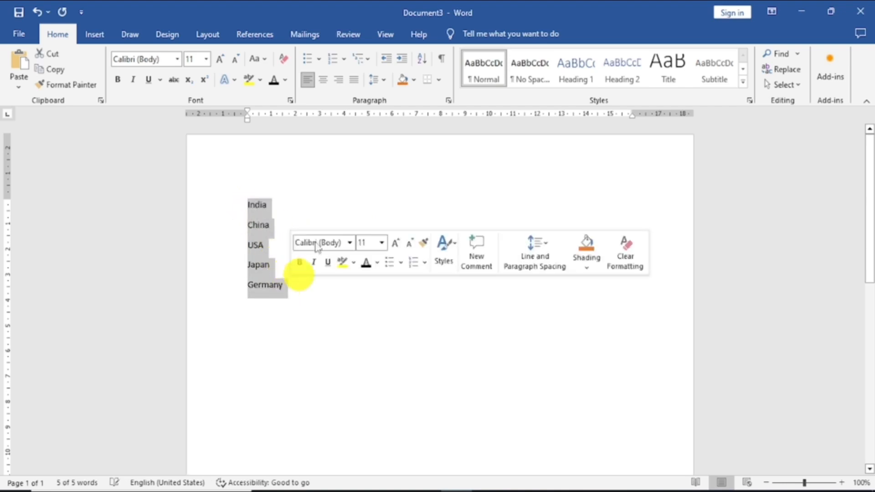
click(427, 59)
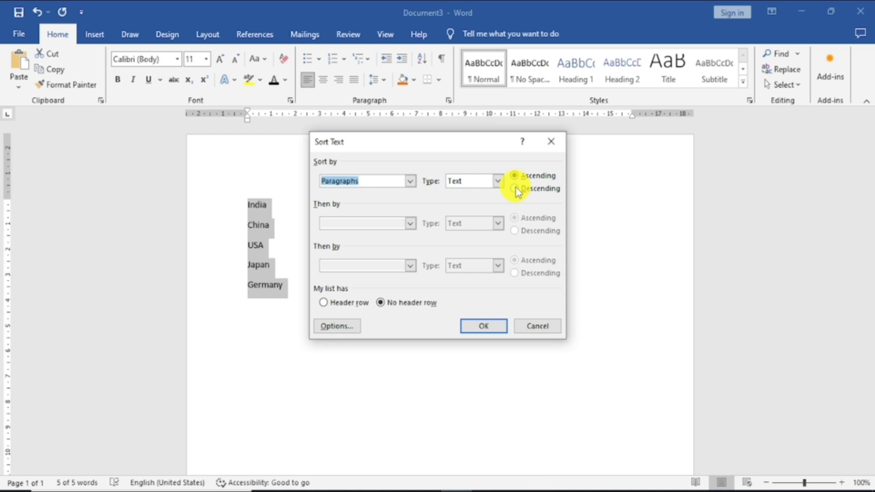
click(484, 326)
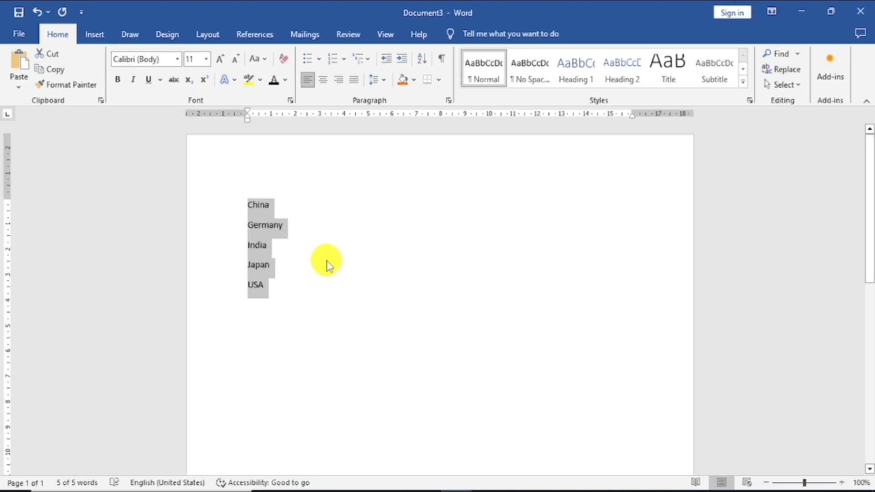
Sort the selected country list by paragraphs in descending order.
click(421, 59)
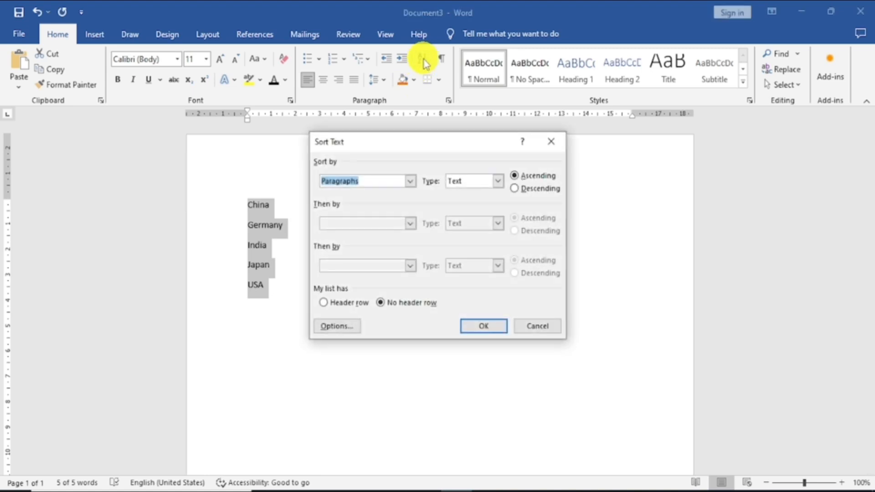
click(515, 188)
click(496, 327)
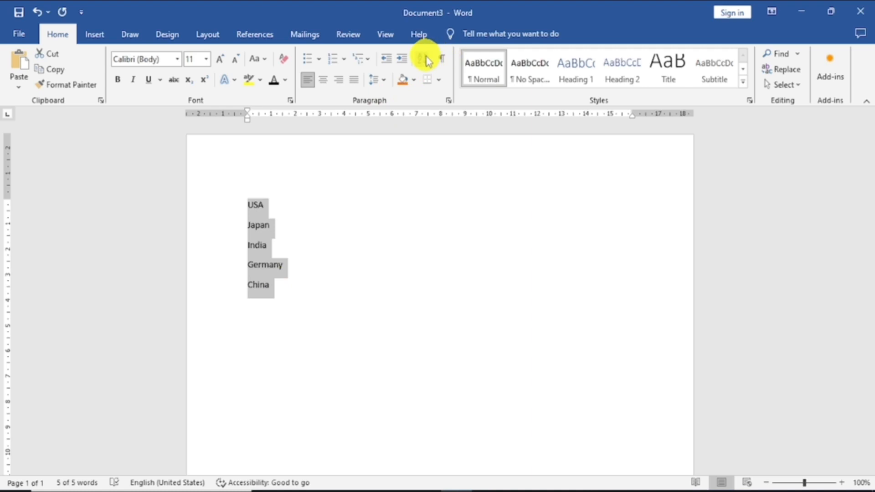
Delete the country list from the page, leaving no stray characters.
key(Delete)
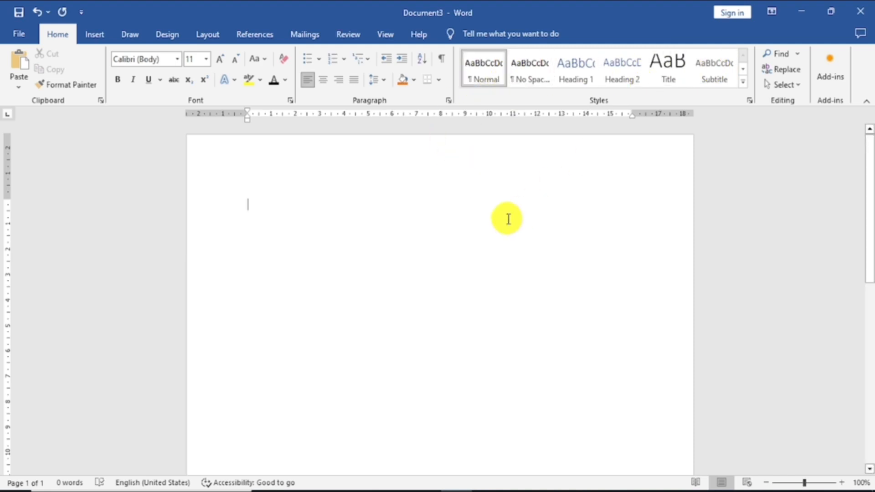
text(+)
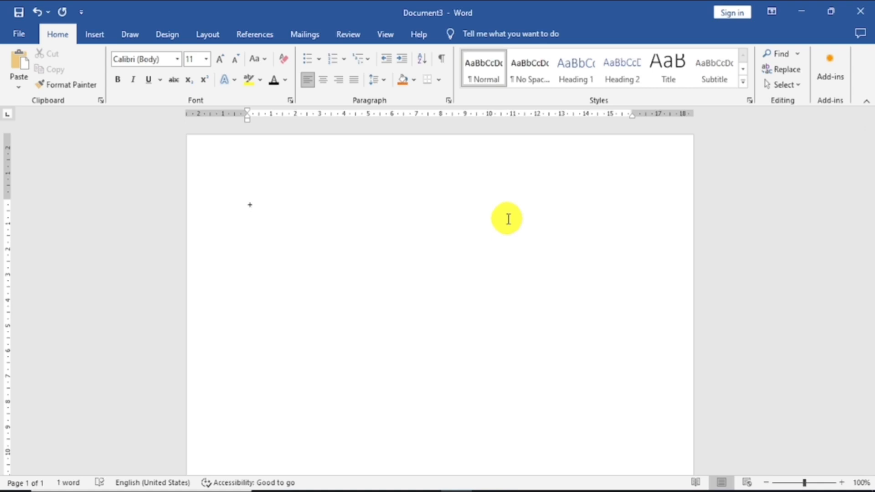
key(BackSpace)
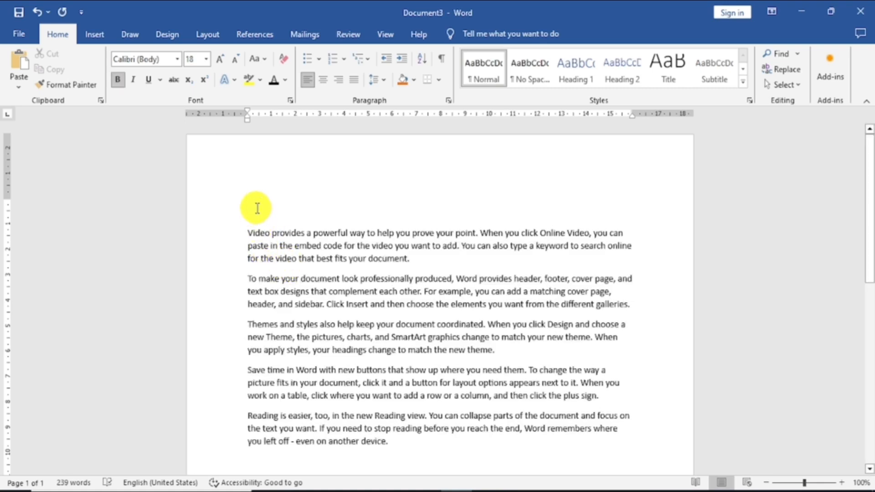
Enter the heading "Chapter-1" above the sample paragraphs and set its font to Arial.
text(Chapter-1)
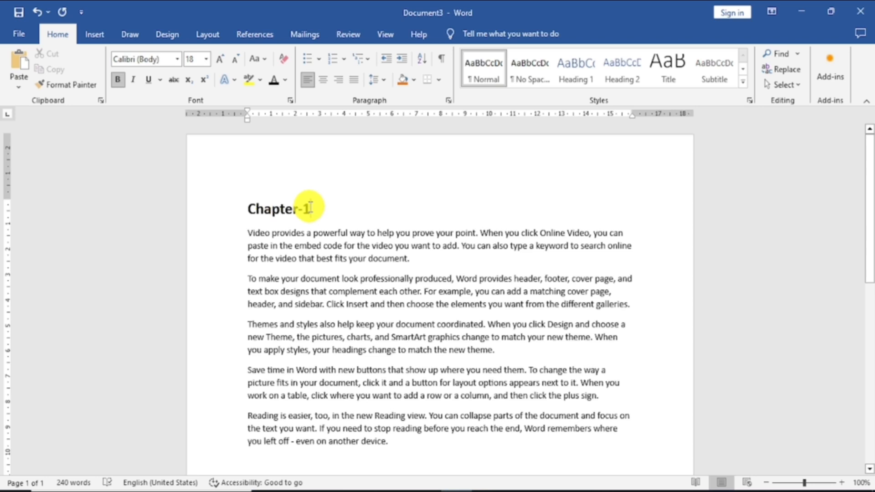
drag(310, 207, 247, 210)
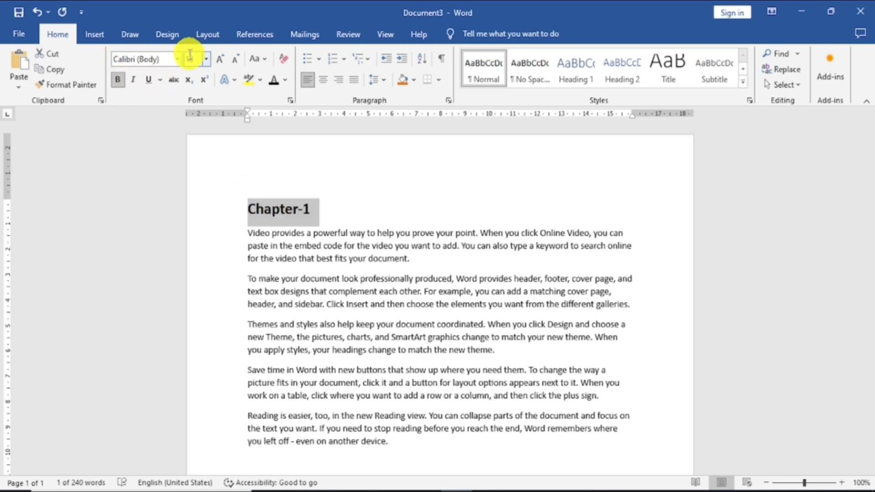
click(177, 58)
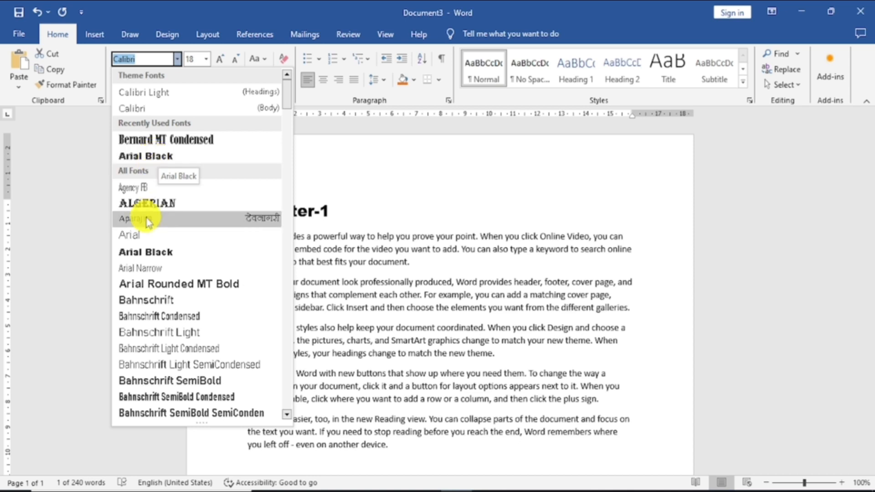
click(136, 235)
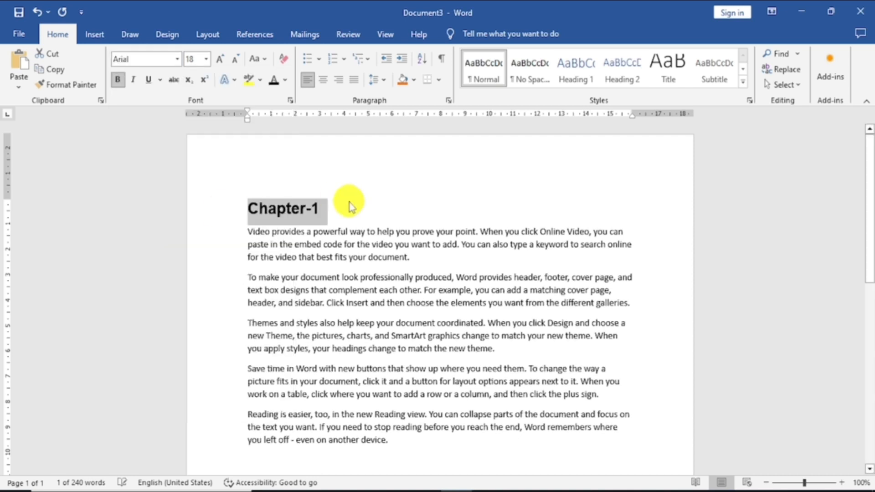
Format the "Chapter-1" heading with centered alignment, a font size of 20 and orange shading.
click(324, 81)
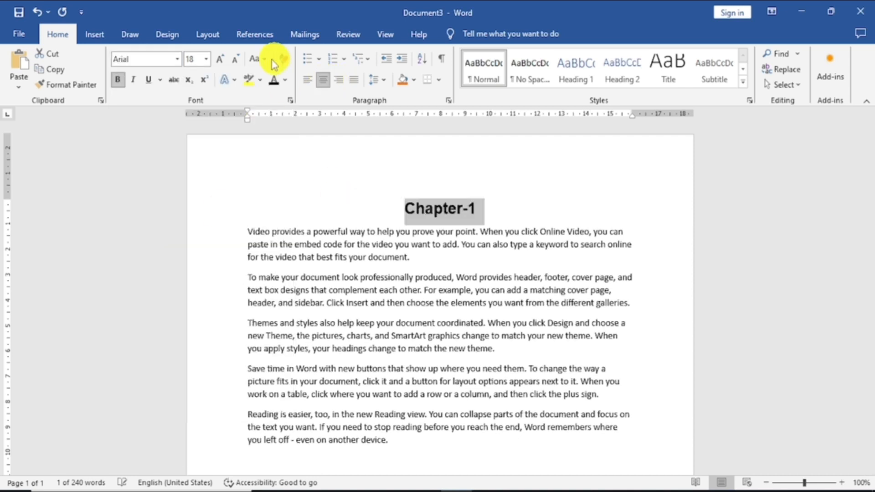
click(219, 64)
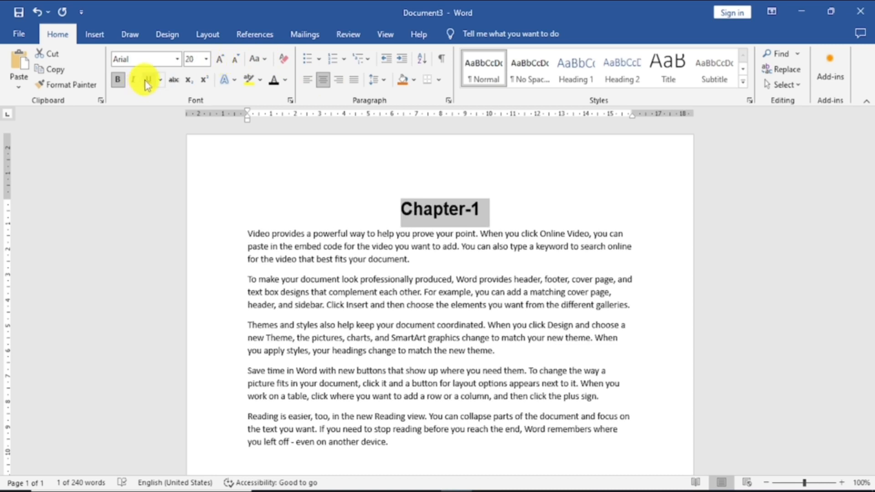
click(400, 84)
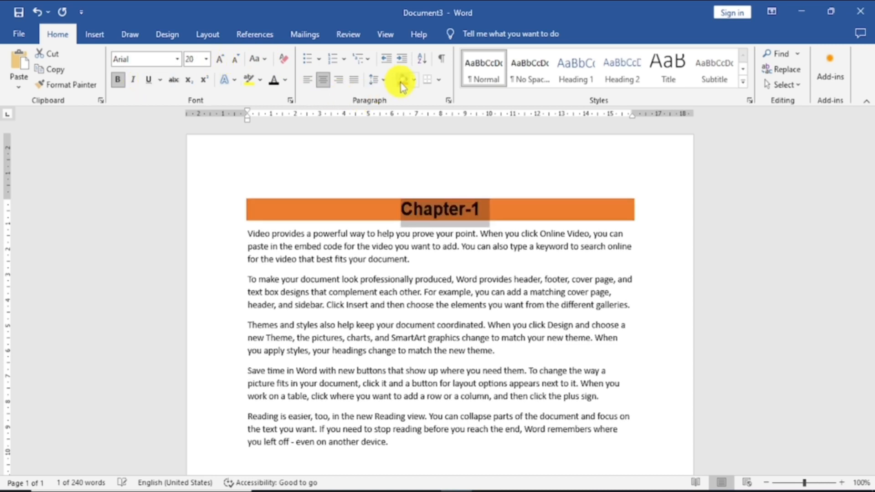
Justify all the body paragraphs below the heading and place the cursor in the "Chapter-1" heading.
mouse_move(562, 187)
mouse_down()
mouse_move(449, 453)
mouse_move(484, 424)
mouse_up()
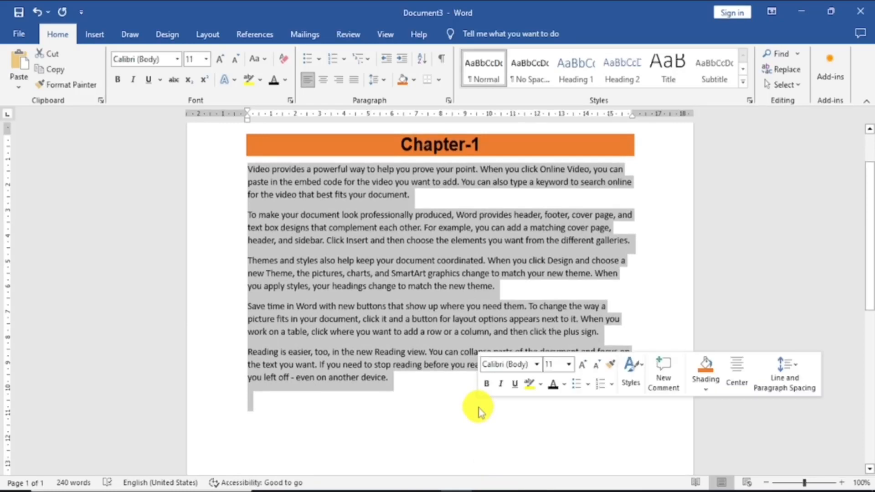
key(ctrl+j)
click(654, 250)
scroll(651, 246, up, 3)
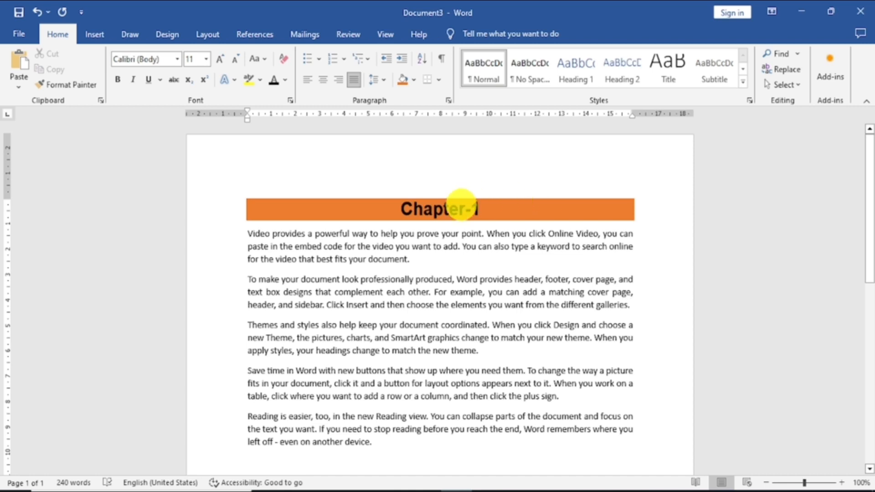
click(460, 205)
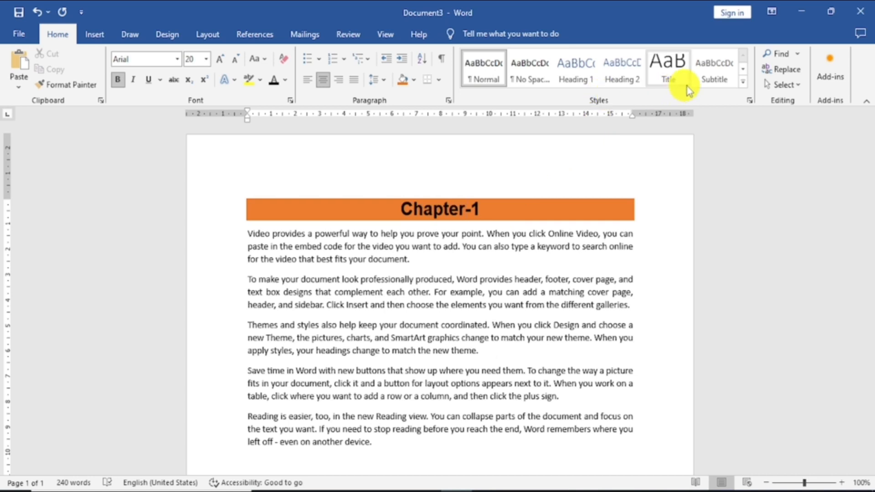
Create a new style named "Chapters" from the formatting of the "Chapter-1" heading.
click(744, 84)
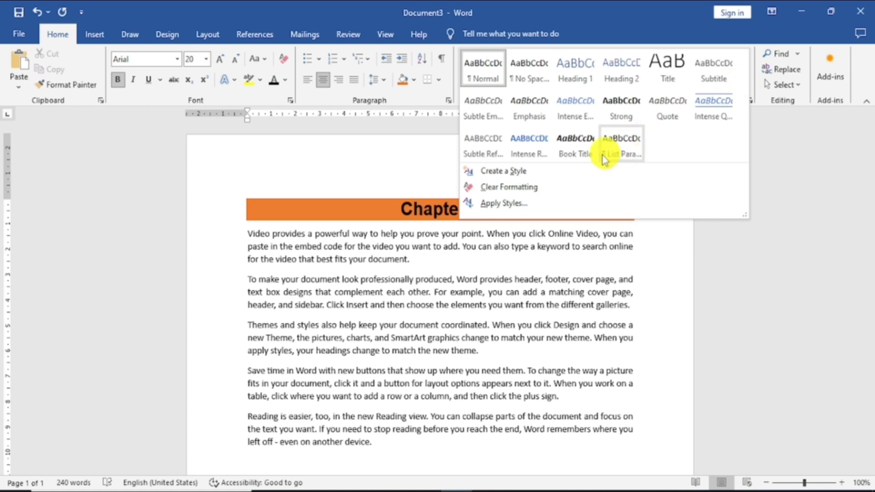
click(505, 170)
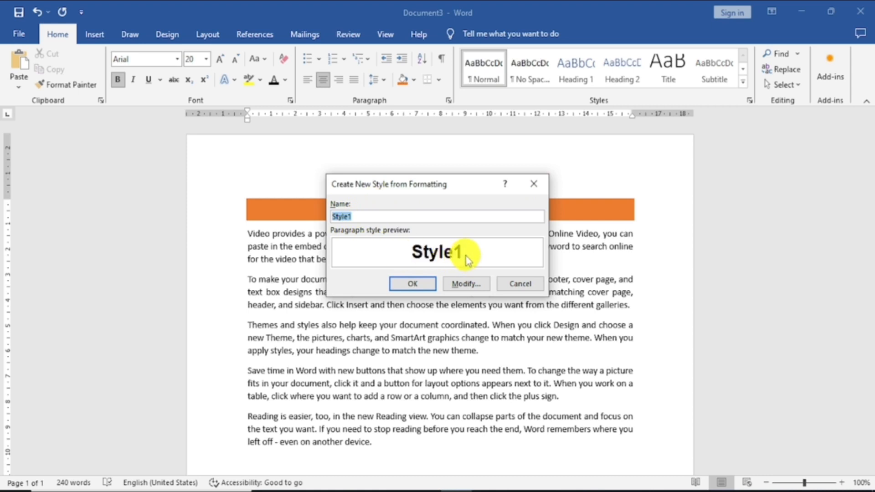
text(Chapter)
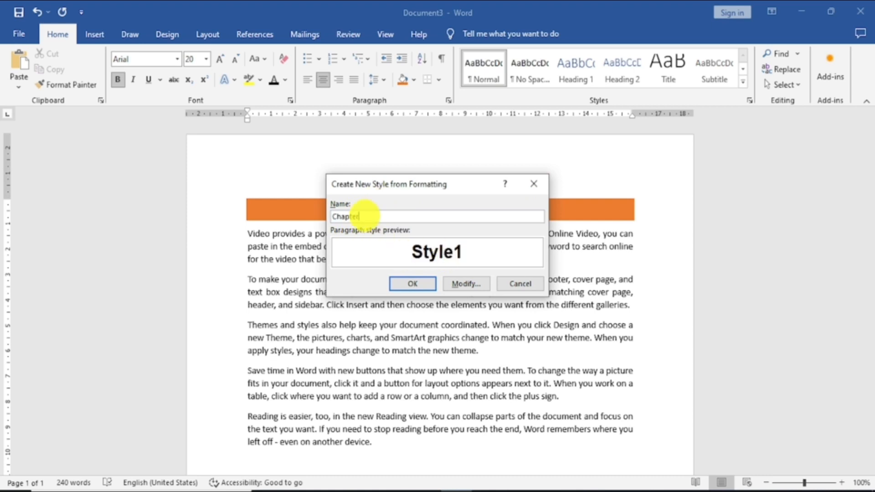
text(s)
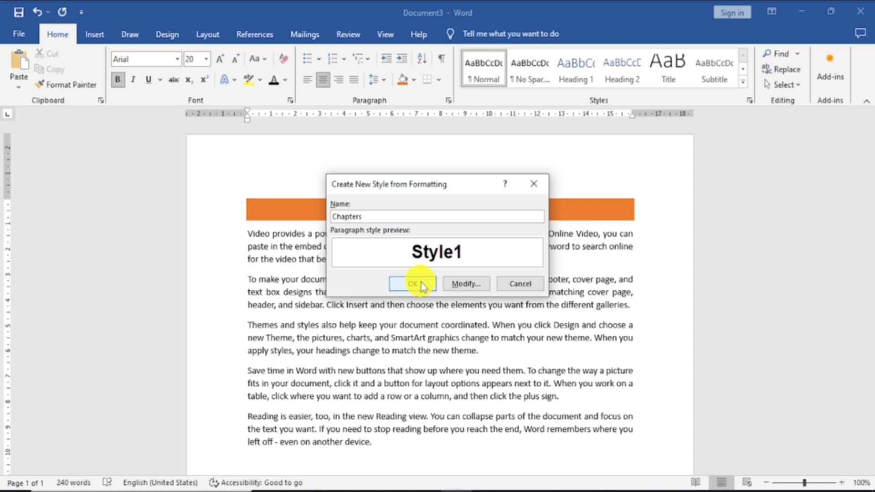
click(423, 287)
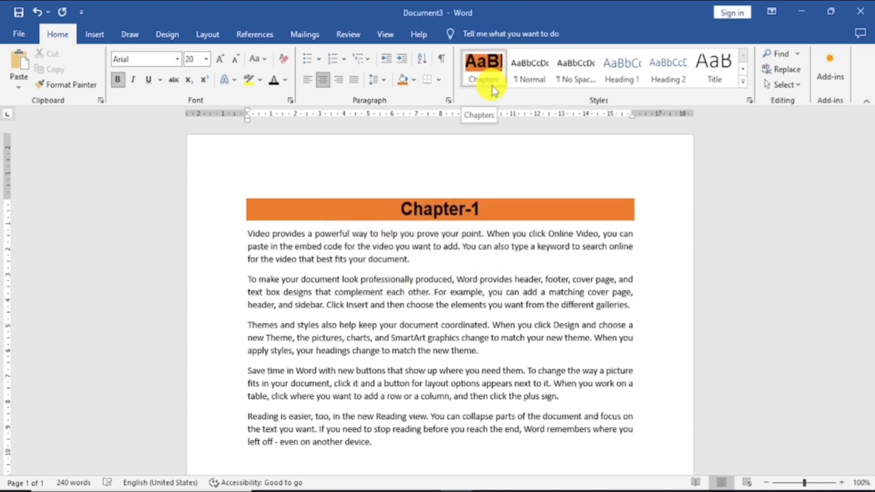
Add three blank lines after the last body paragraph and insert a page break to start a second page.
click(668, 368)
key(Return)
key(Return)
key(Return)
key(Return)
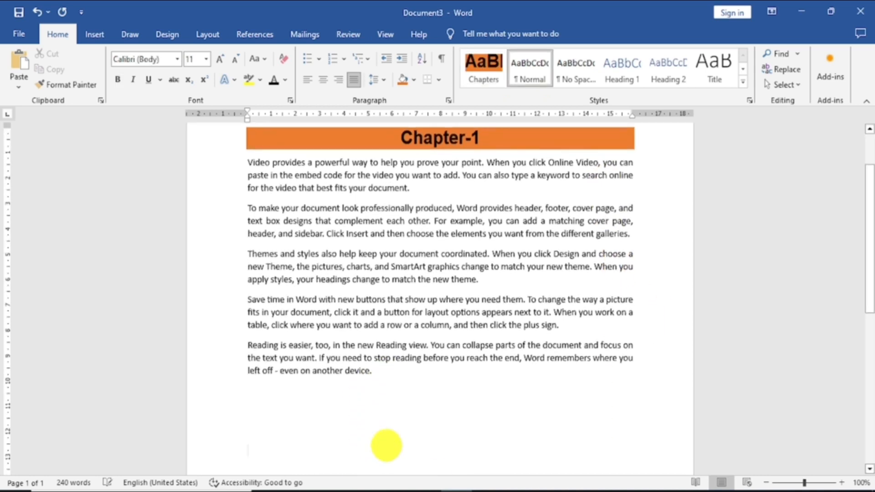
key(ctrl+Return)
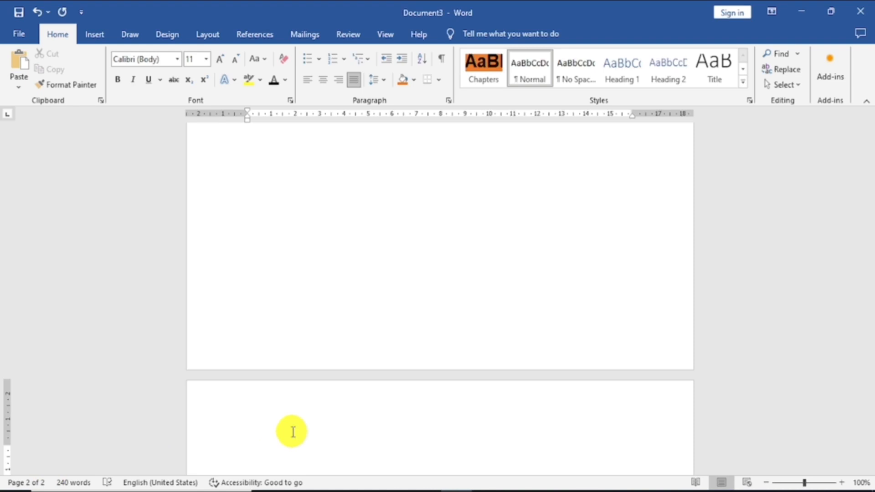
Enter the heading "Chapter-2" on the second page and apply the "Chapters" style to it.
text(CH)
key(BackSpace)
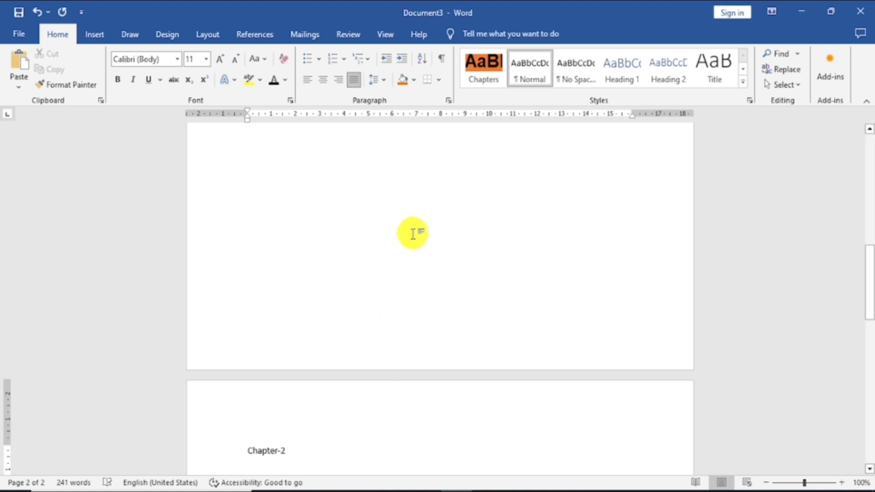
click(485, 71)
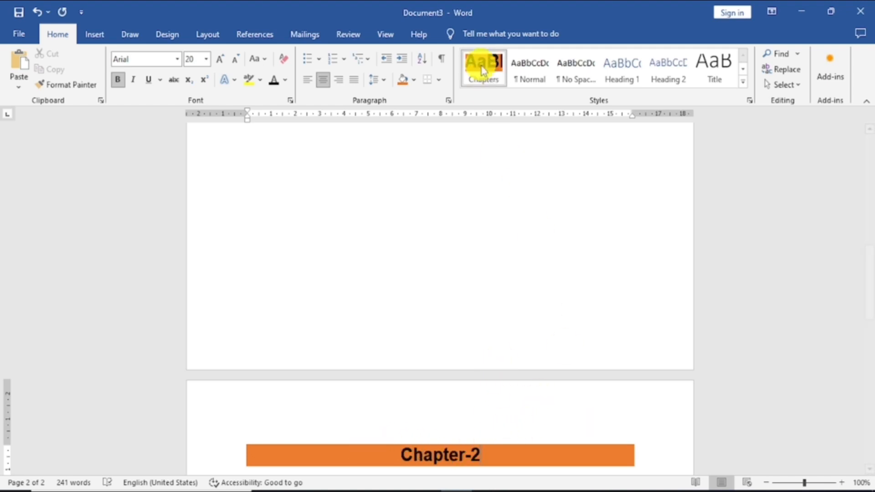
scroll(543, 197, up, 6)
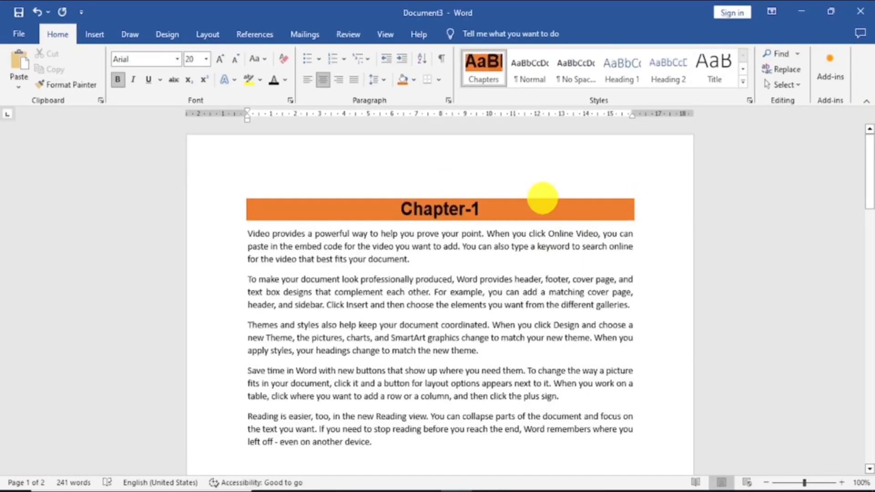
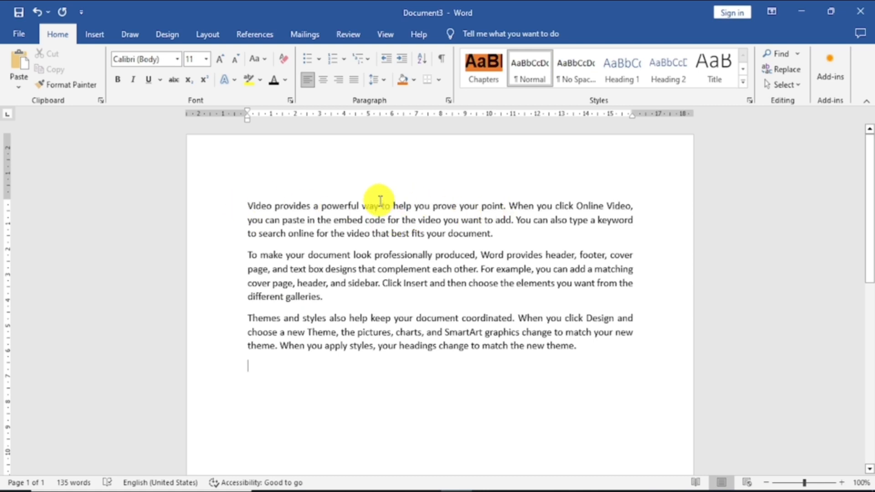
Search the document for "you" and jump to the first match.
click(782, 58)
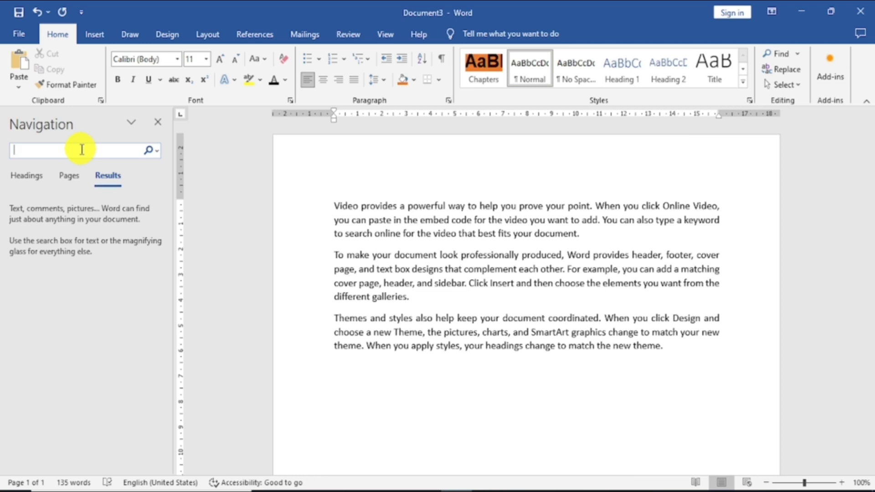
text(you)
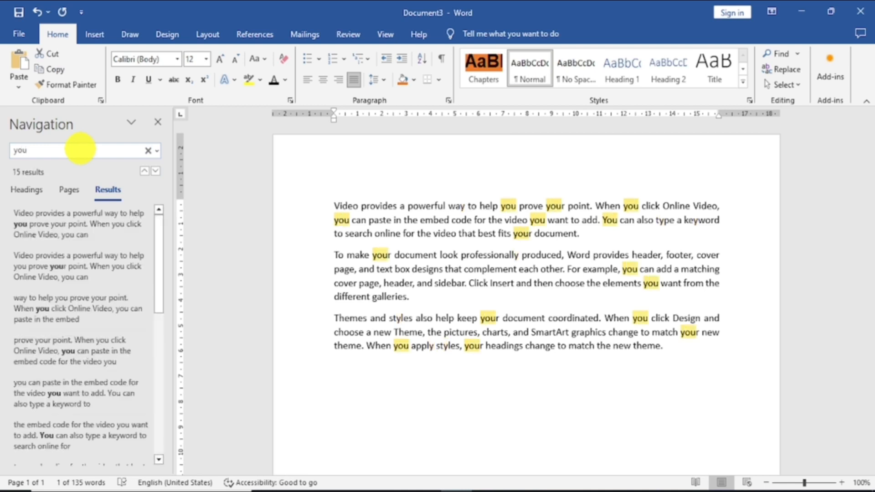
key(Return)
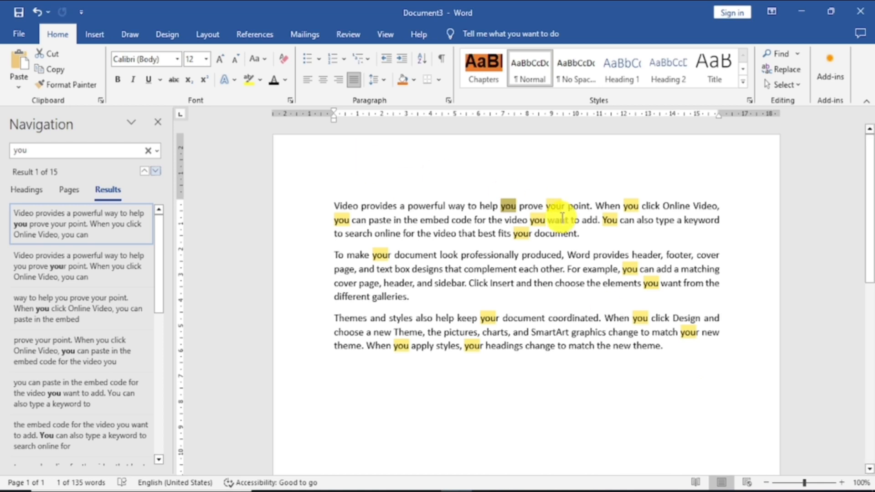
drag(333, 205, 682, 376)
click(633, 381)
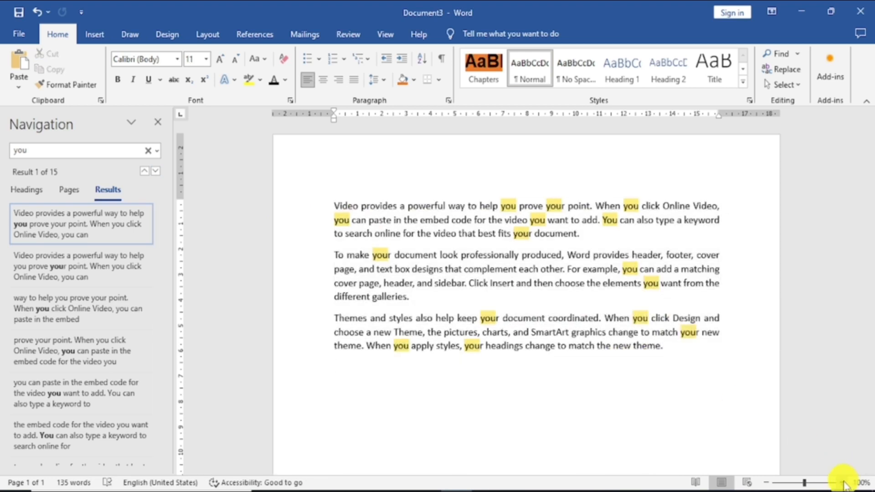
click(842, 482)
click(842, 482)
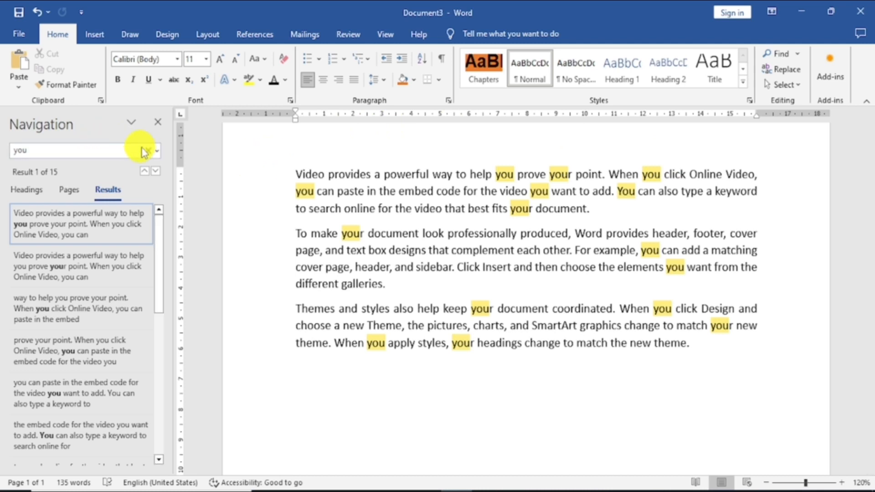
Run an advanced find for "you" restricted to whole words only and highlight all matches in the document.
click(156, 151)
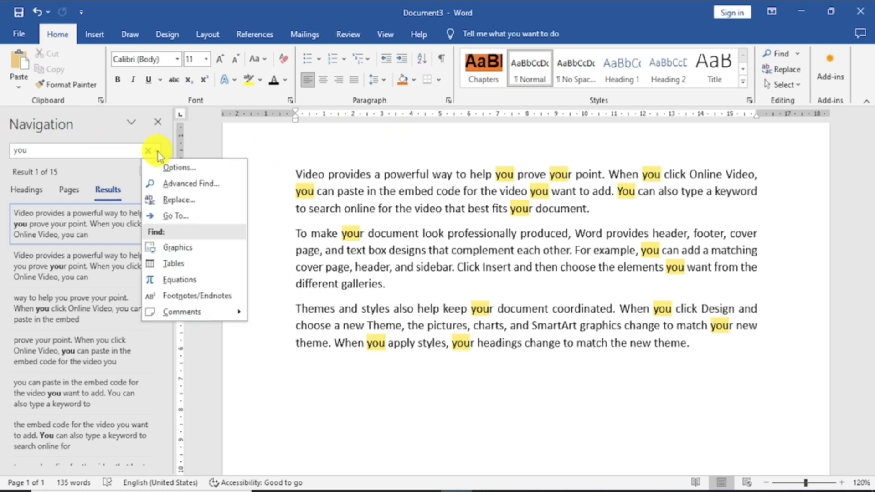
click(191, 184)
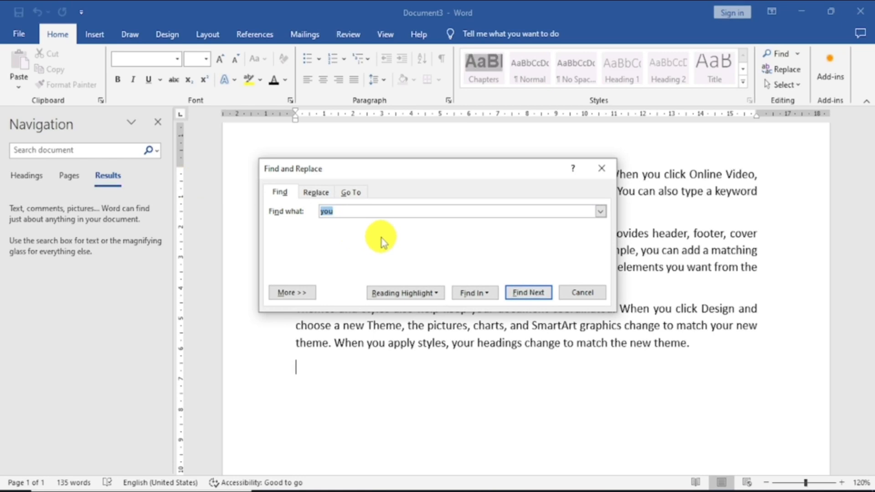
click(292, 292)
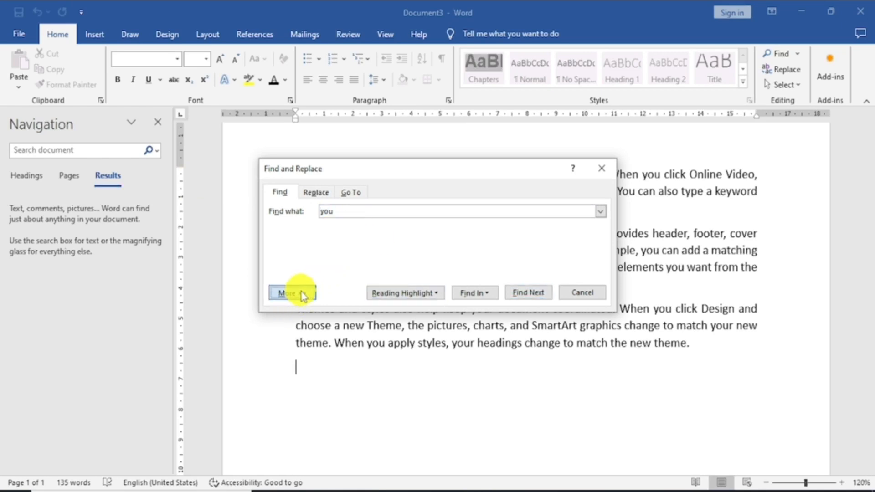
drag(444, 164, 277, 110)
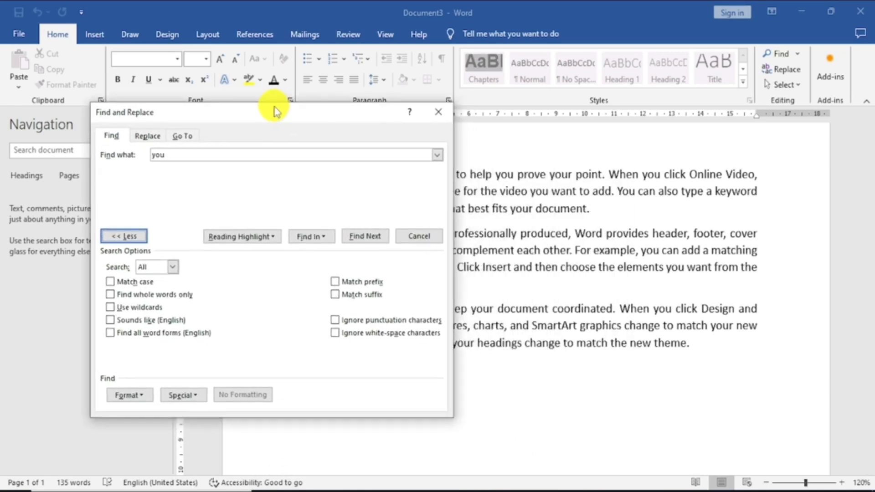
click(143, 295)
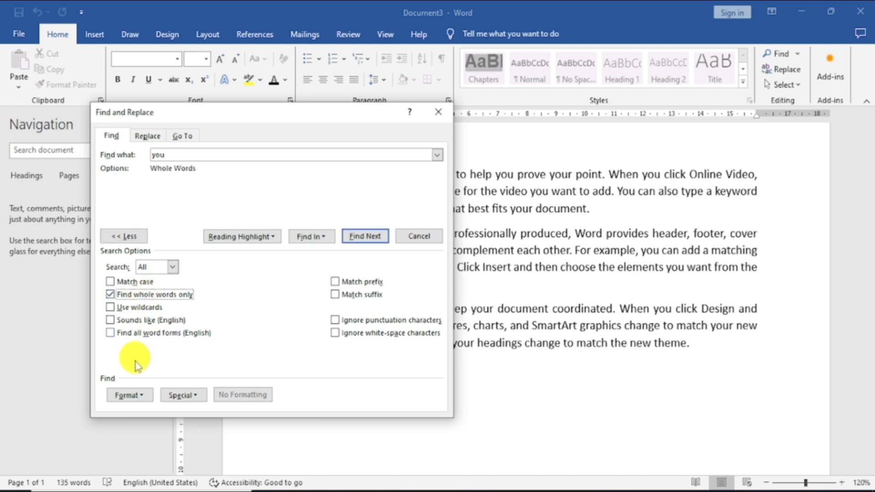
click(240, 236)
click(226, 256)
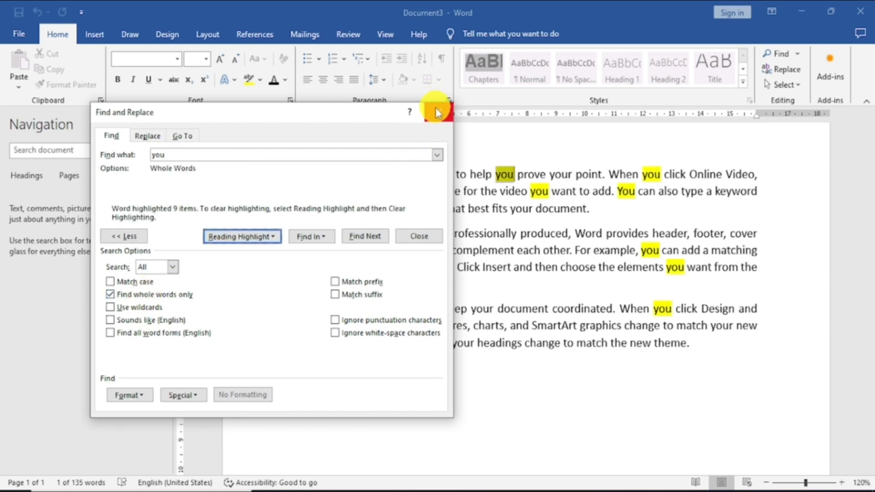
click(438, 112)
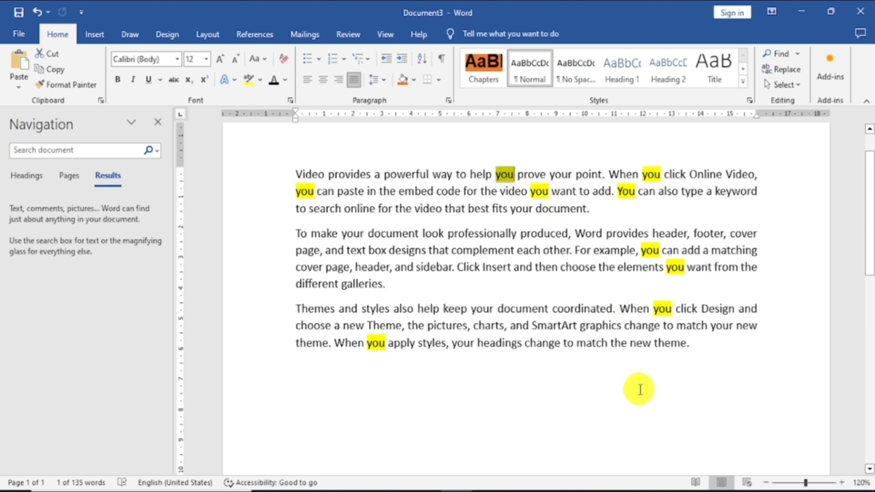
Capitalize "you" as "You" in the first sentence and before "click Design" in the third paragraph.
click(502, 173)
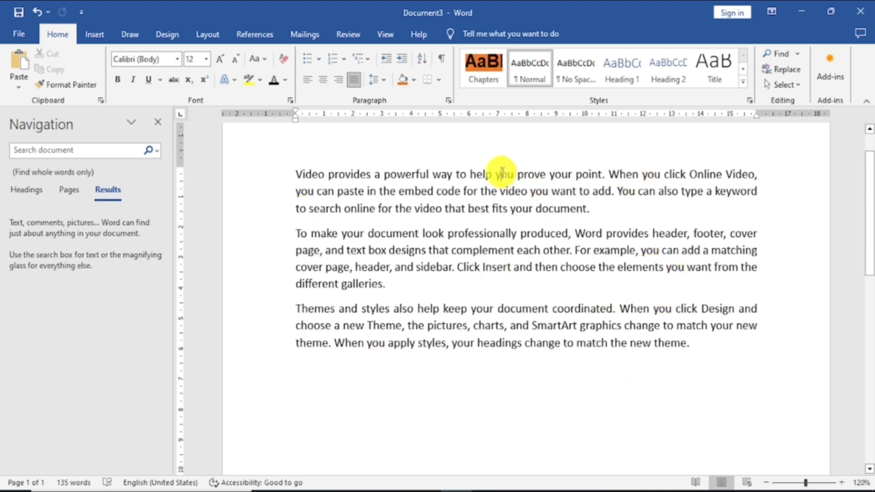
double_click(502, 173)
text(You)
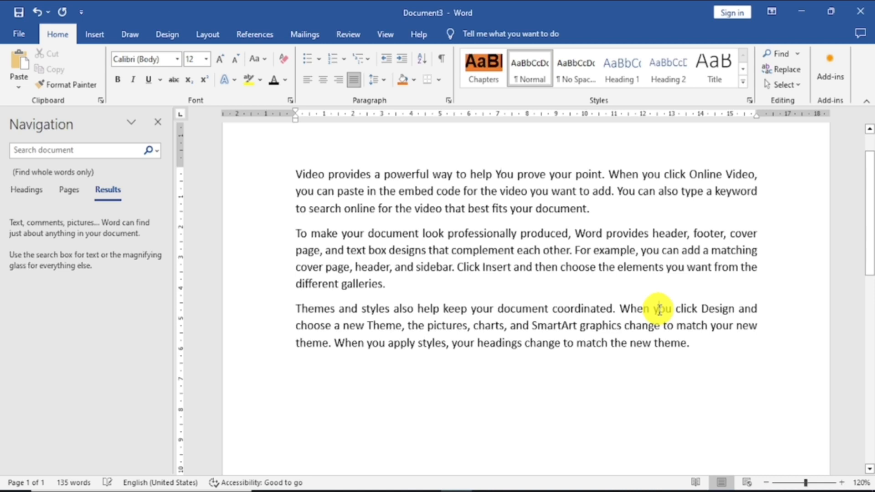
double_click(659, 310)
text(You)
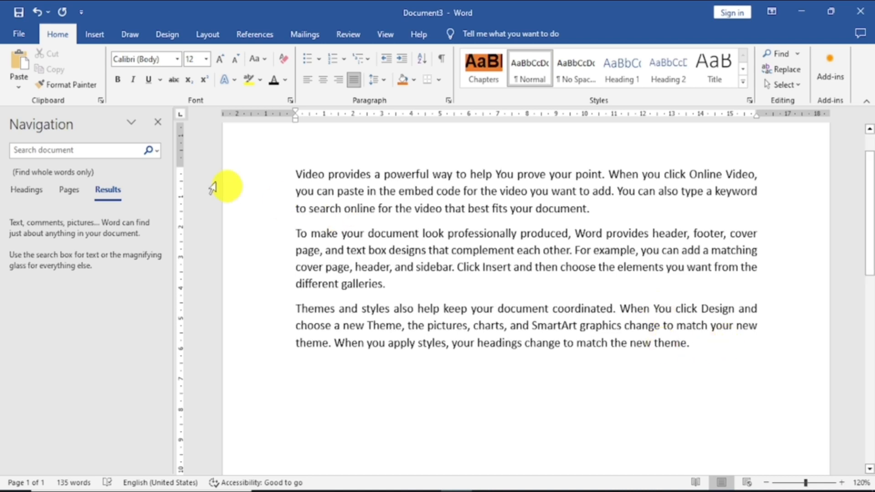
Run an advanced find for "You" matching case and whole words, and highlight all matches.
click(150, 152)
click(187, 181)
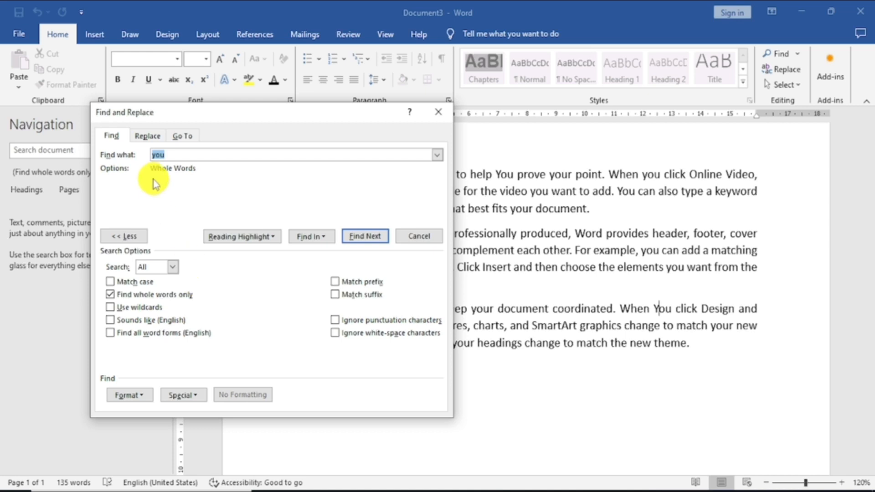
click(170, 155)
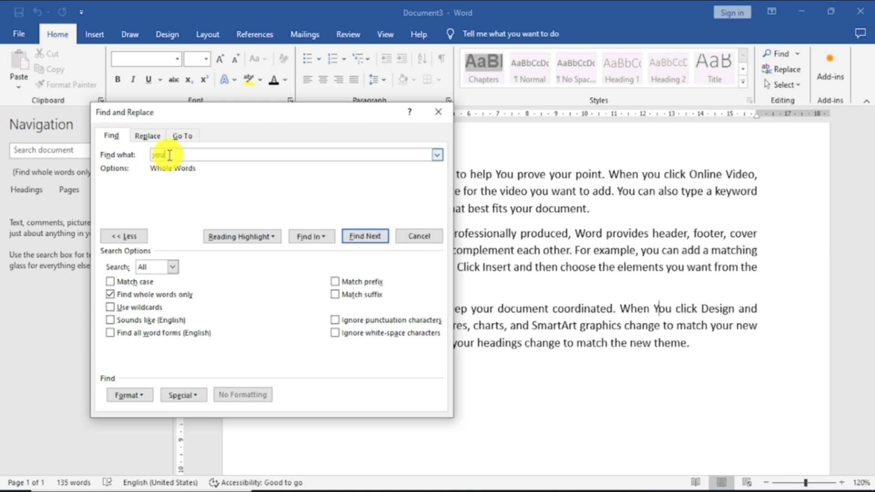
key(BackSpace)
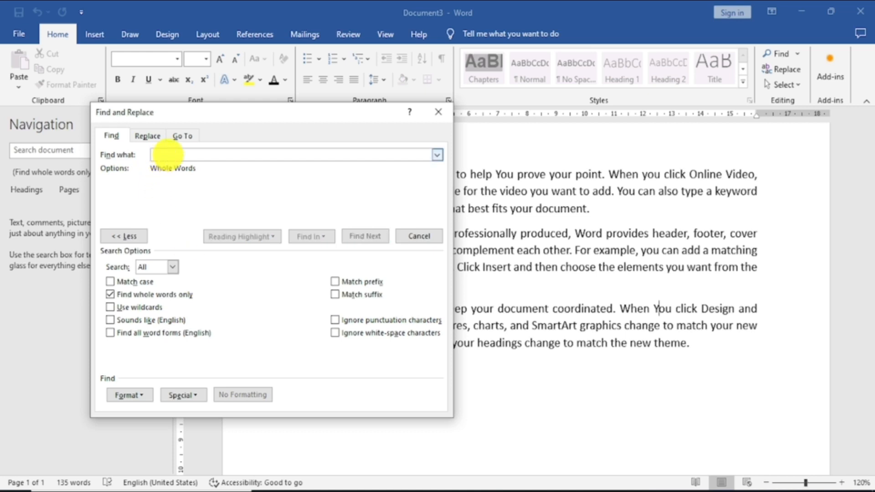
text(You)
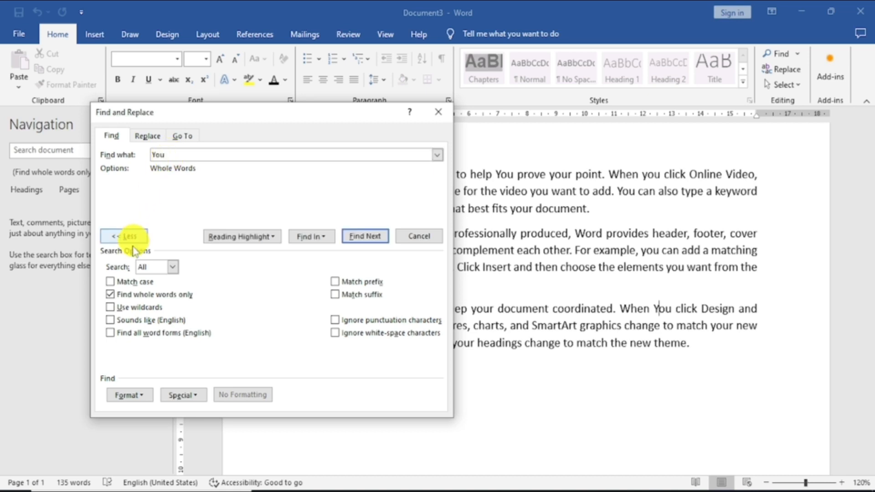
click(112, 283)
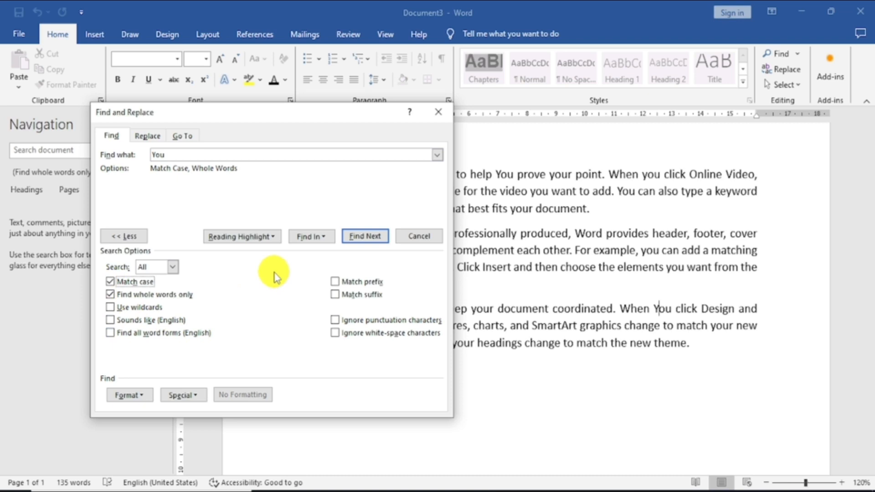
click(261, 238)
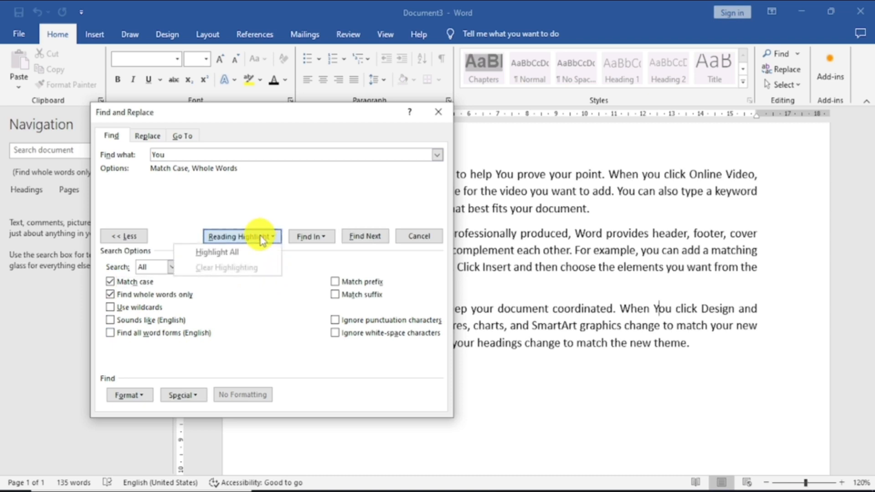
click(216, 251)
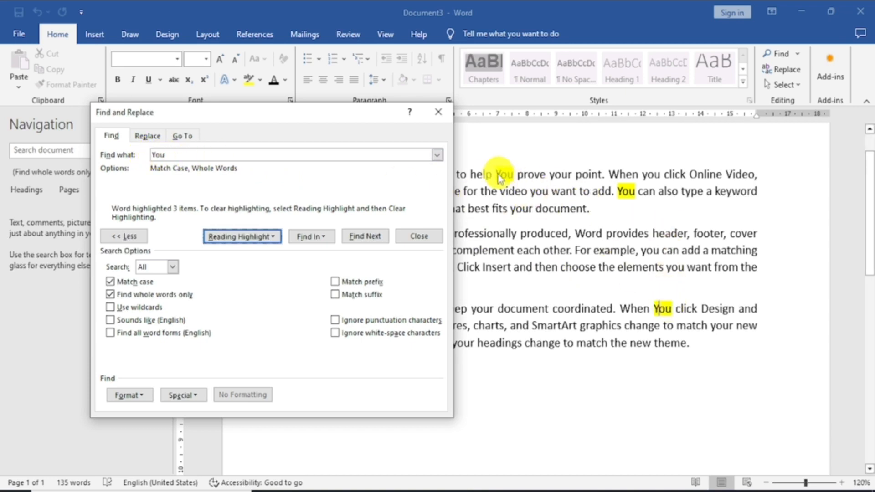
click(438, 112)
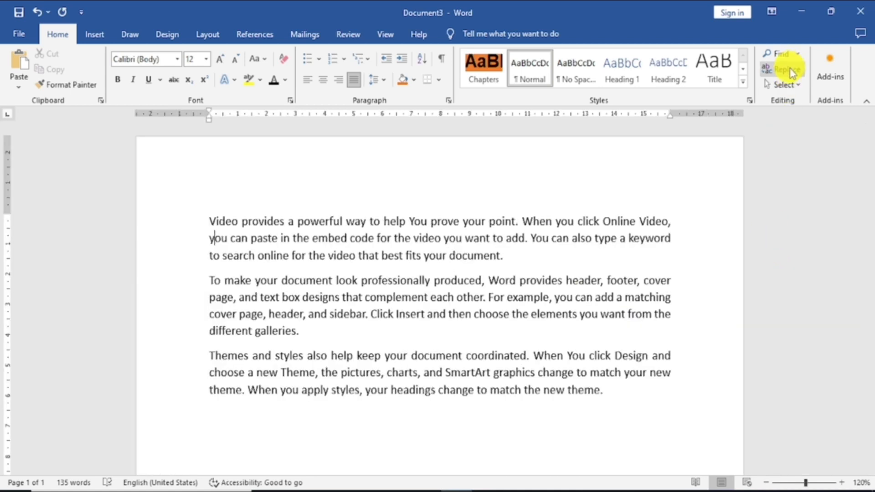
Select the word "Video" at the start of the first paragraph and search the document for it.
click(792, 73)
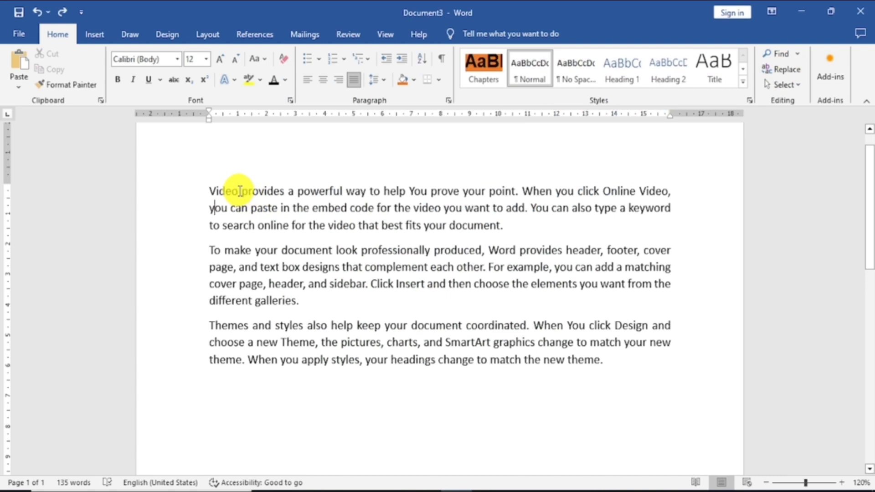
drag(240, 191, 203, 190)
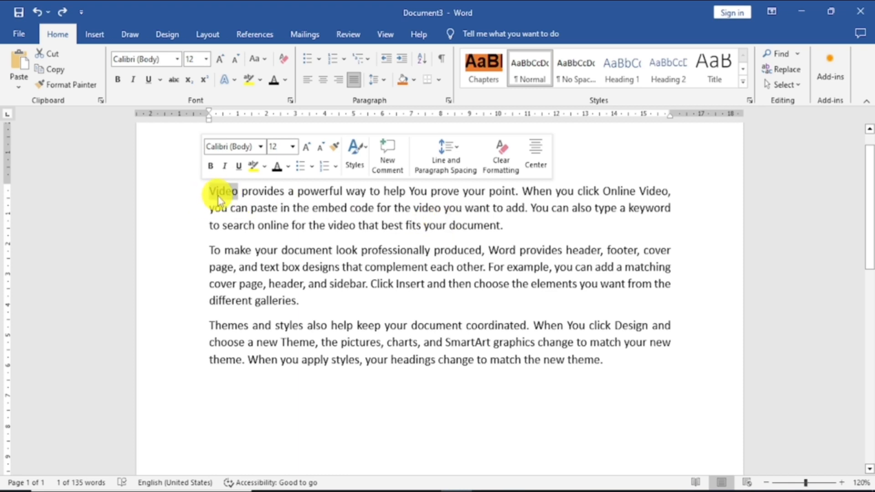
click(780, 57)
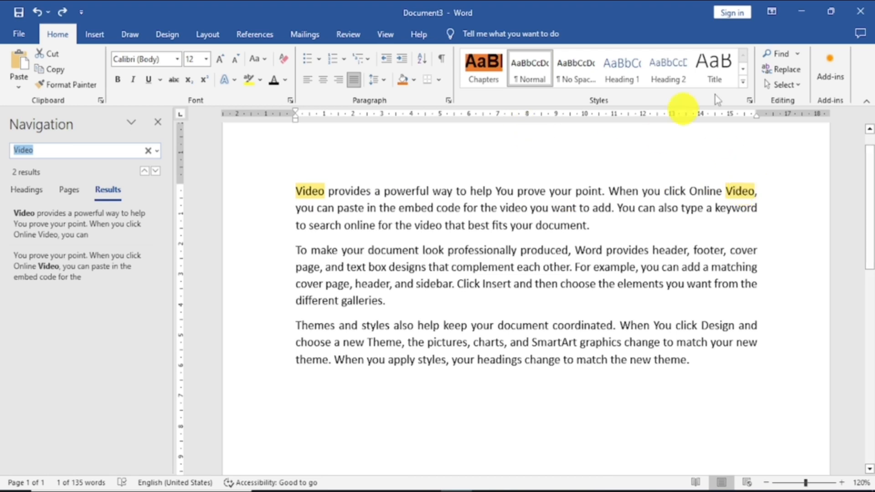
Replace all occurrences of "Video" with "Audio", continuing the search from the beginning of the document.
click(780, 69)
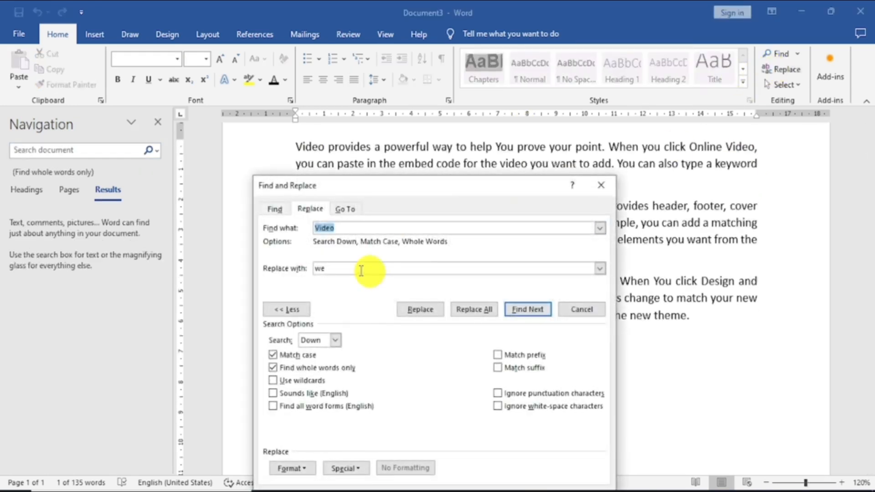
double_click(328, 268)
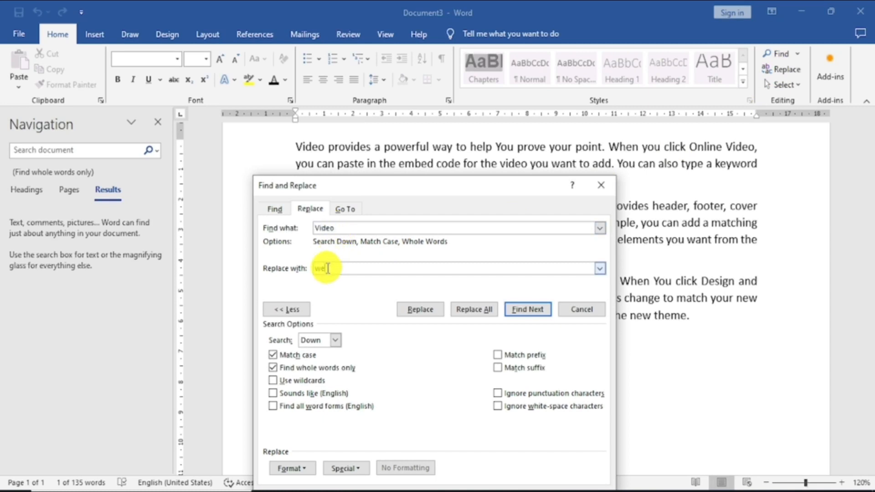
key(BackSpace)
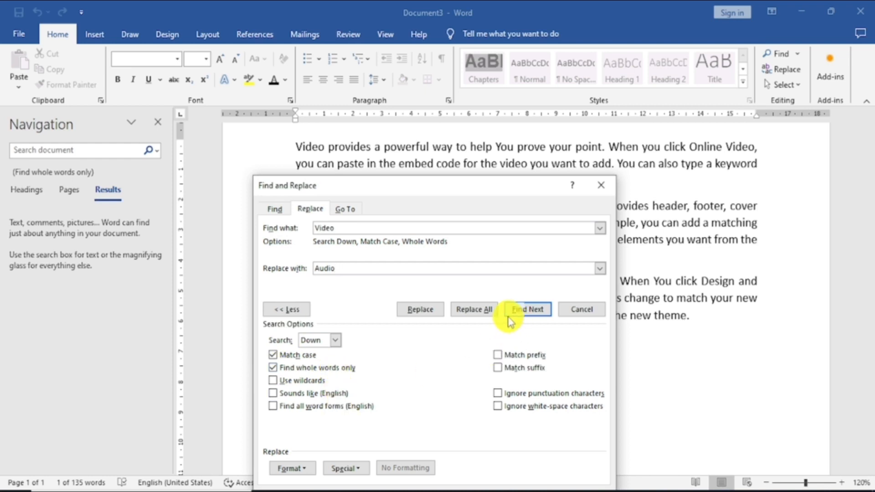
click(485, 312)
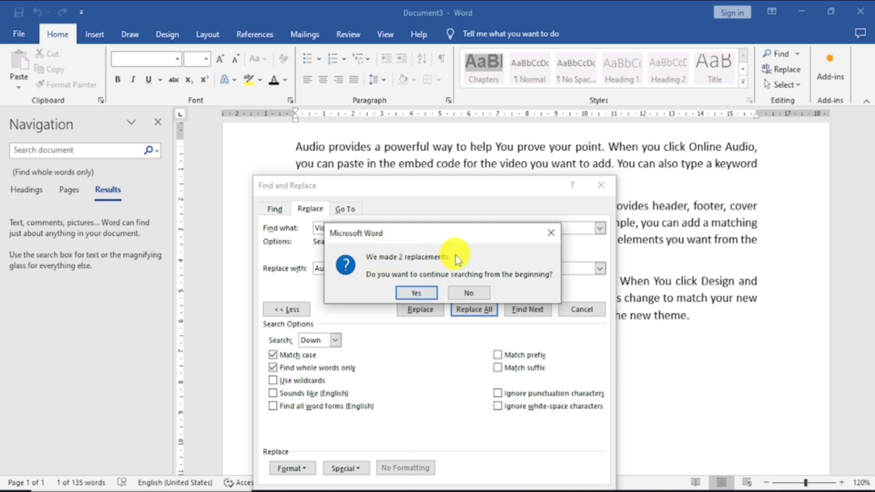
click(416, 293)
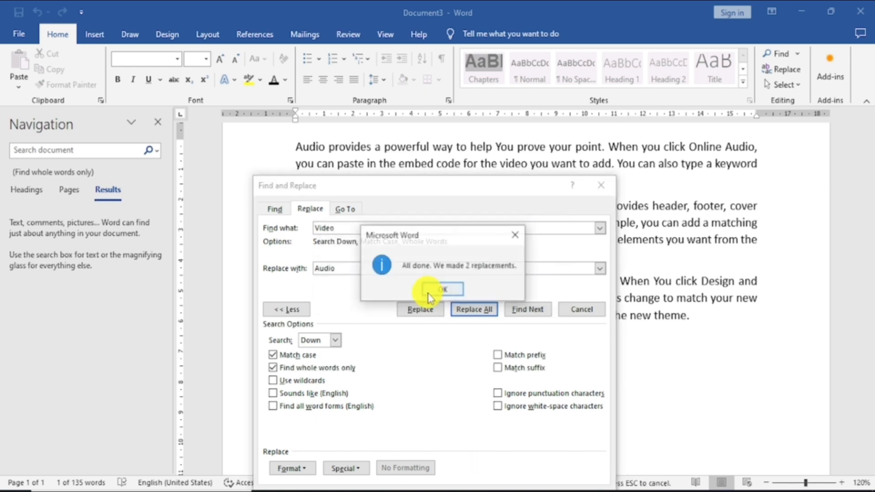
click(442, 290)
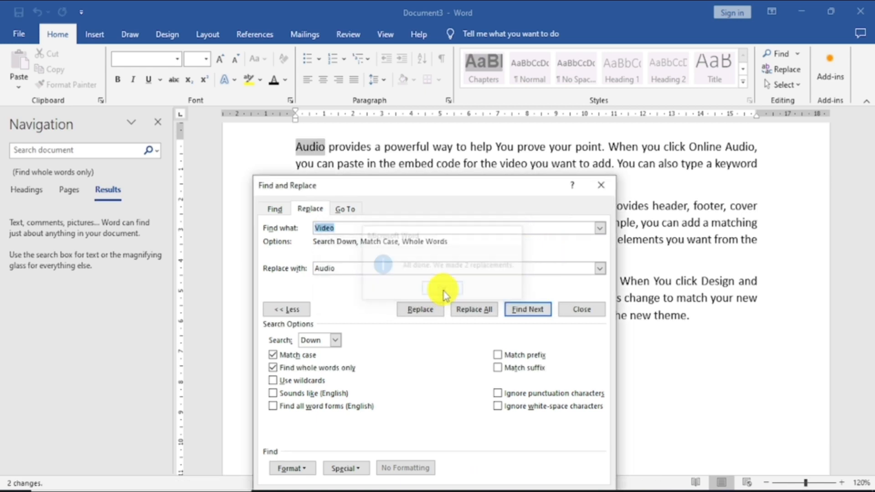
click(603, 187)
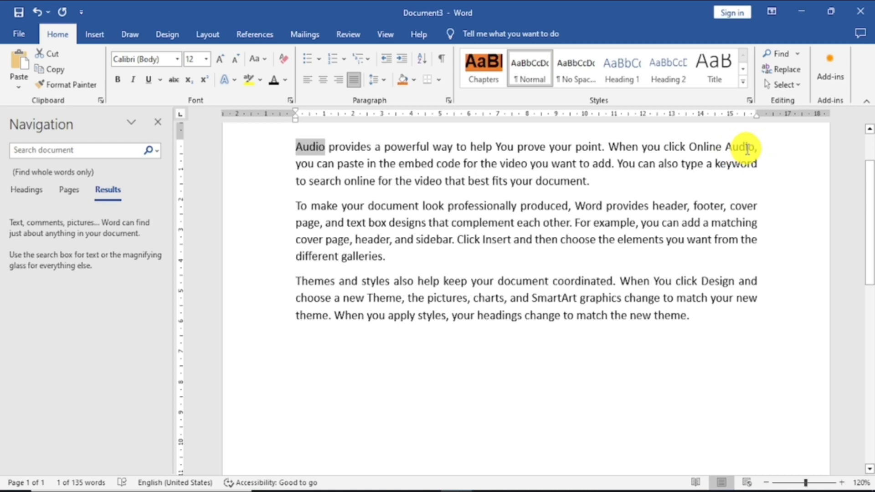
Undo the replacement of "Video" with "Audio" and close the Navigation pane.
click(37, 8)
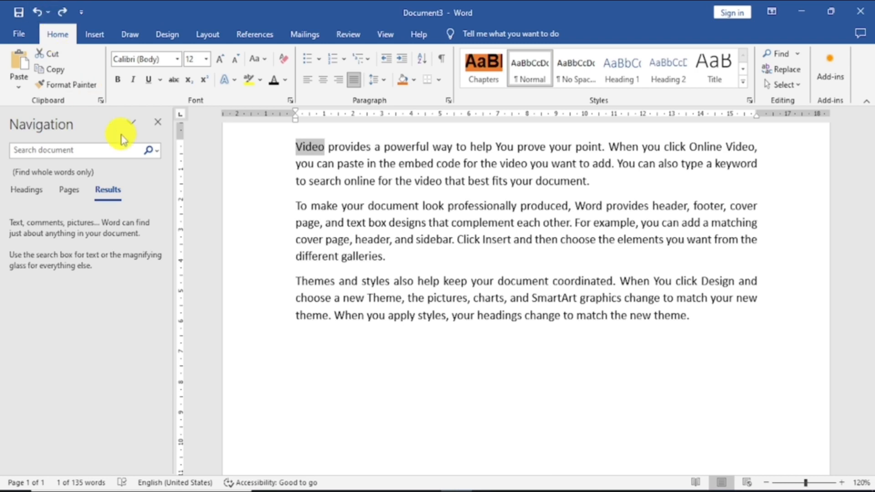
click(157, 122)
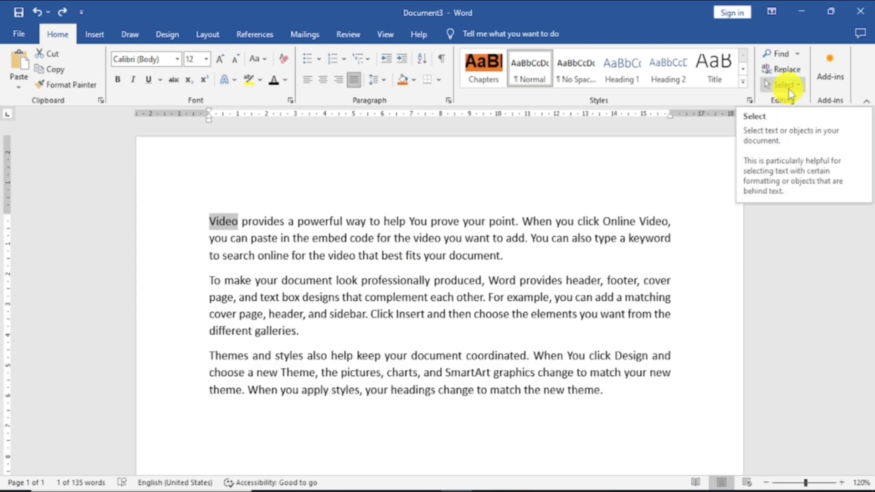
Select all the text in the document with the Select All command and clear the selection.
click(795, 86)
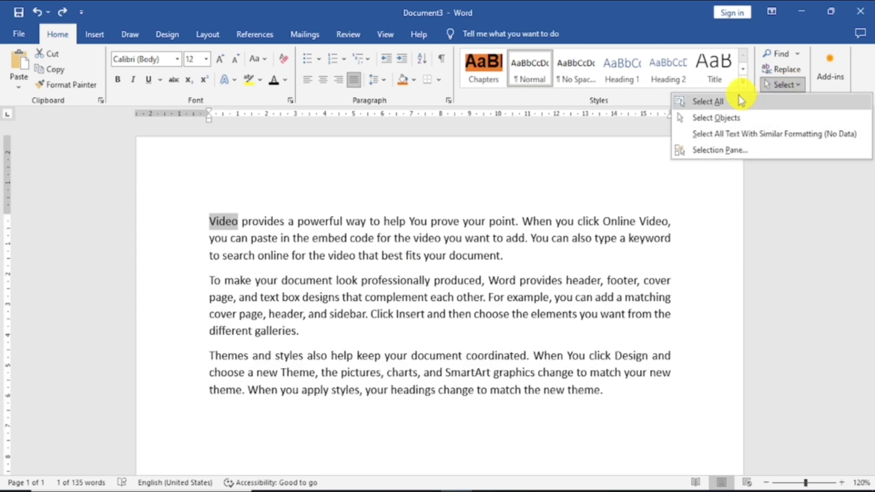
click(712, 103)
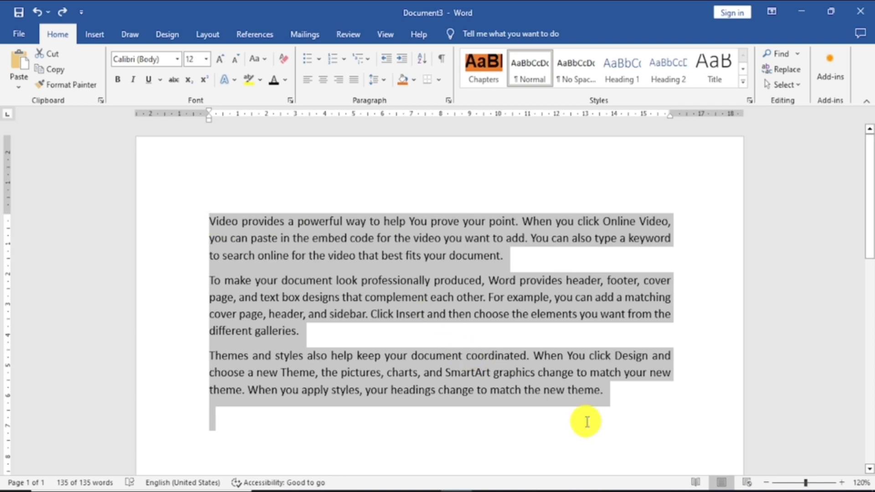
click(667, 415)
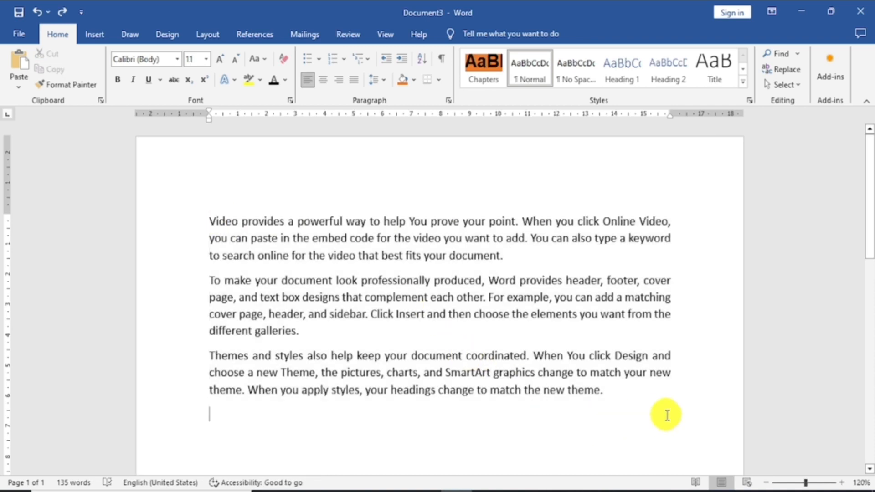
Place the cursor at the start of the first paragraph, select the whole document again, and deselect it.
click(174, 188)
click(206, 191)
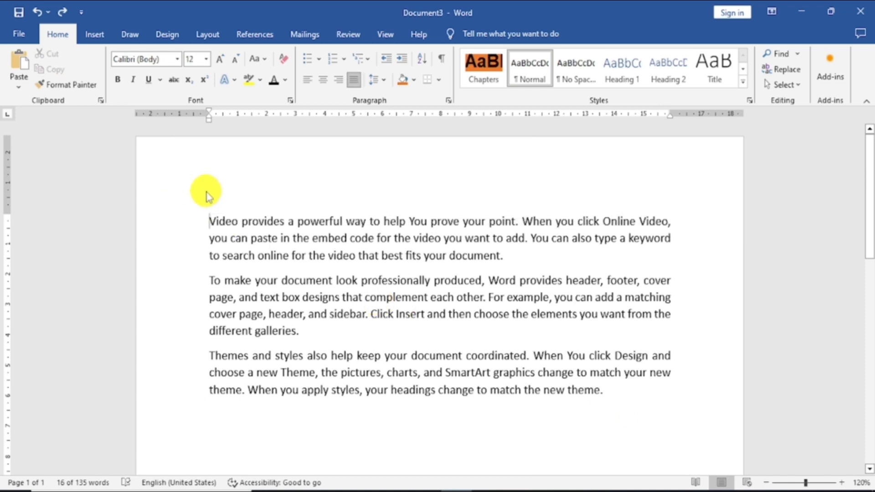
key(ctrl+a)
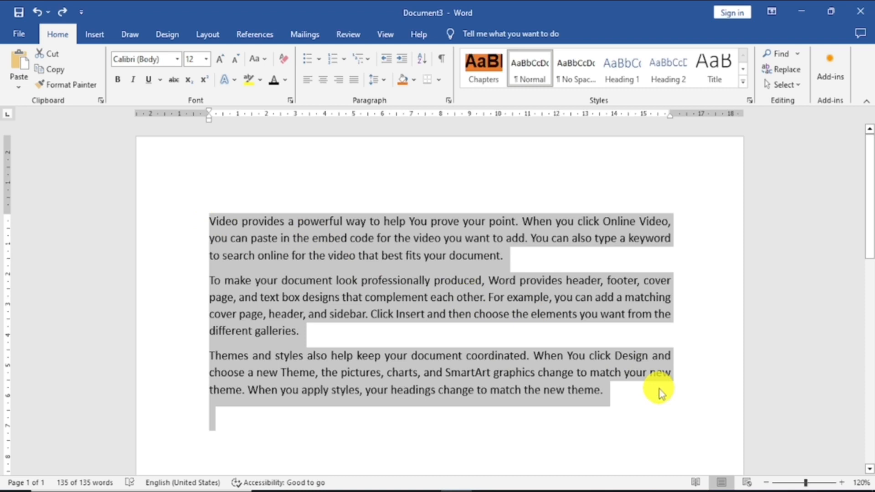
click(799, 90)
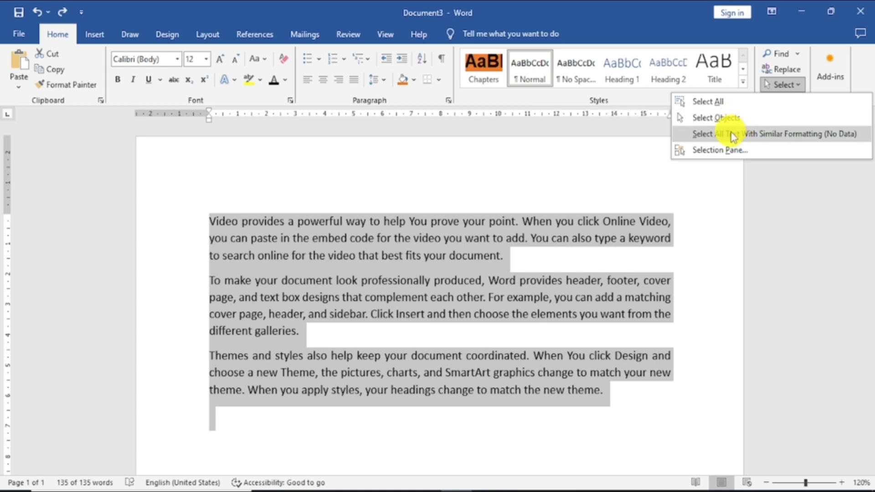
click(734, 217)
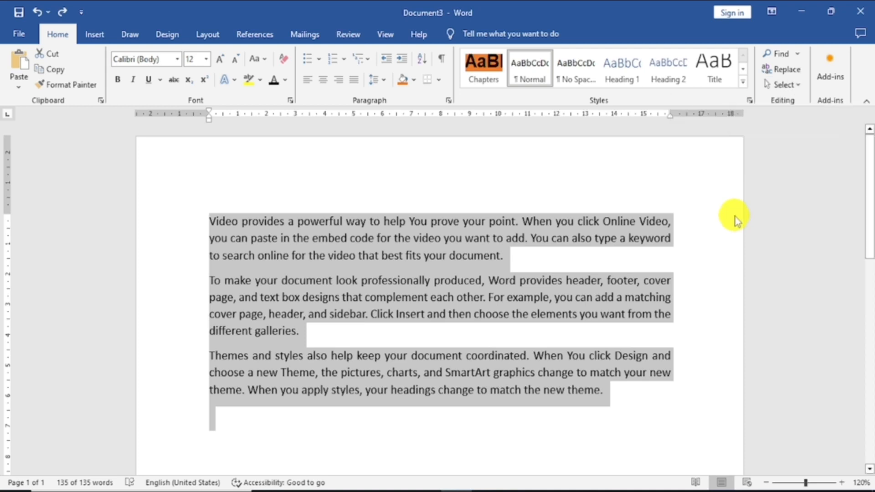
click(620, 220)
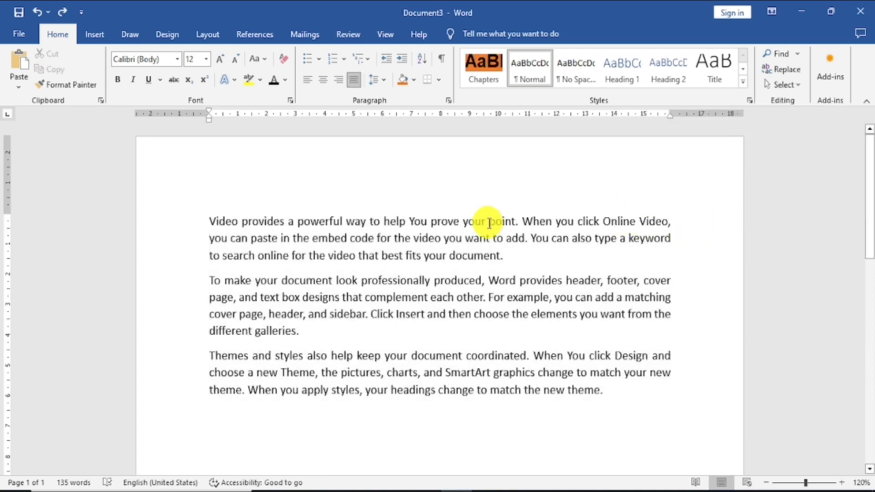
Format the first paragraph's opening sentence, "Video provides a powerful way to help You prove your point.", in standard red and italic.
drag(210, 221, 517, 203)
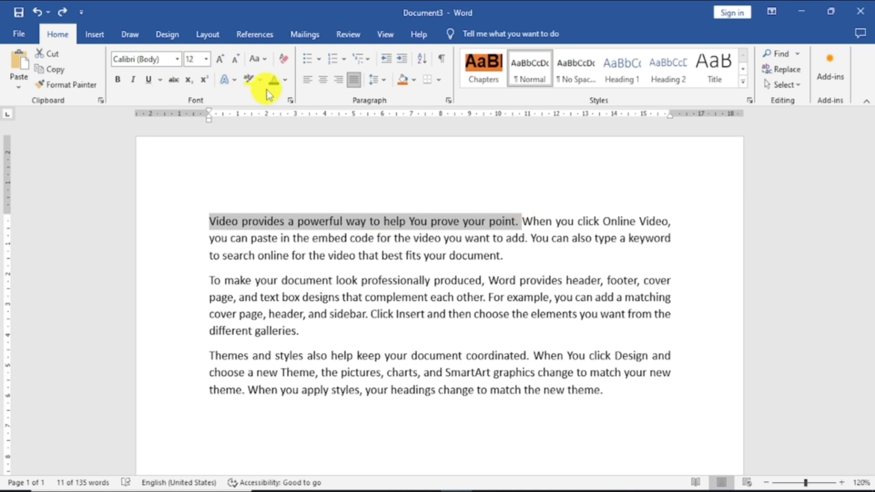
click(284, 80)
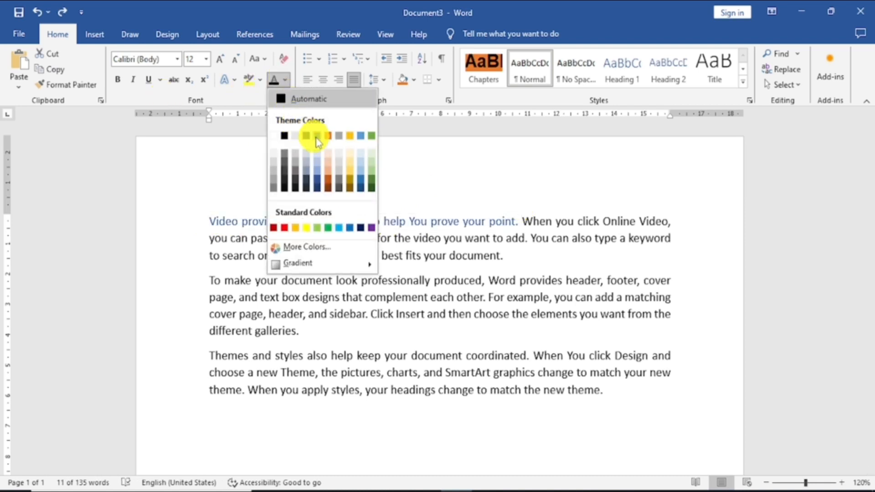
click(284, 228)
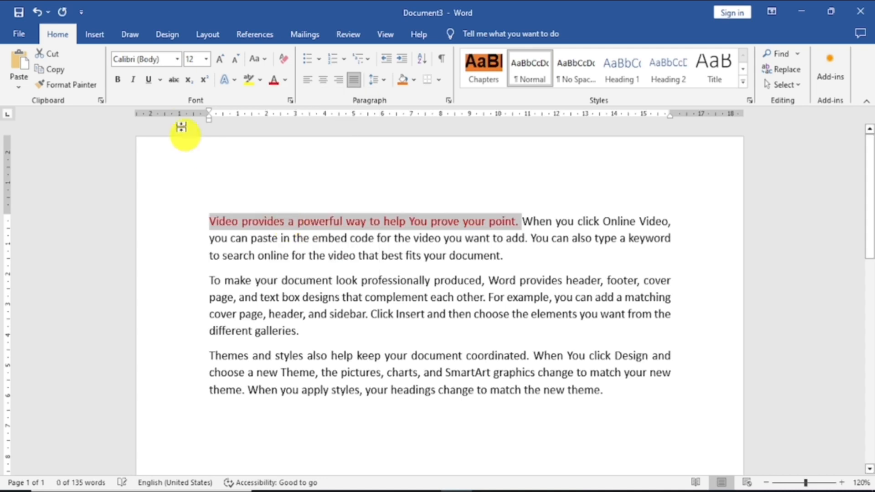
click(133, 80)
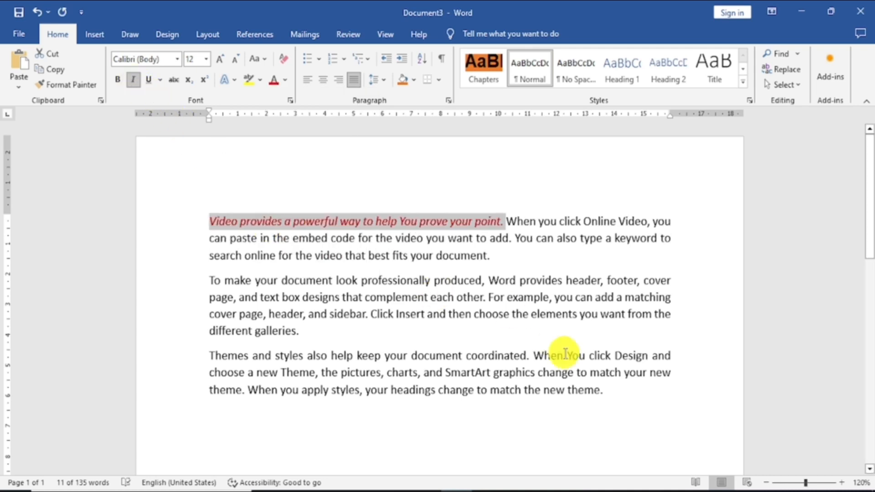
Apply red font color and italics to the third paragraph's sentence "Themes and styles also help keep your document coordinated.".
drag(521, 355, 209, 356)
click(273, 82)
key(ctrl+i)
click(540, 171)
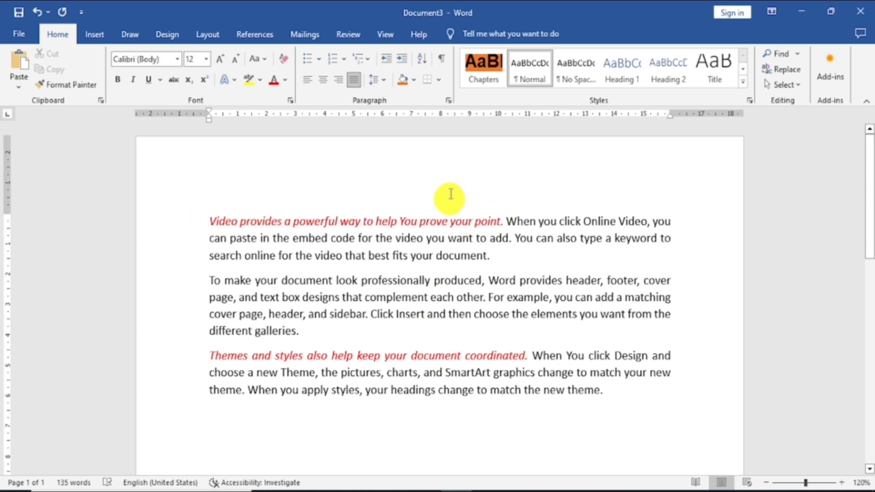
Select all text formatted like the red italic opening sentence of the first paragraph, and clear the selection.
click(439, 223)
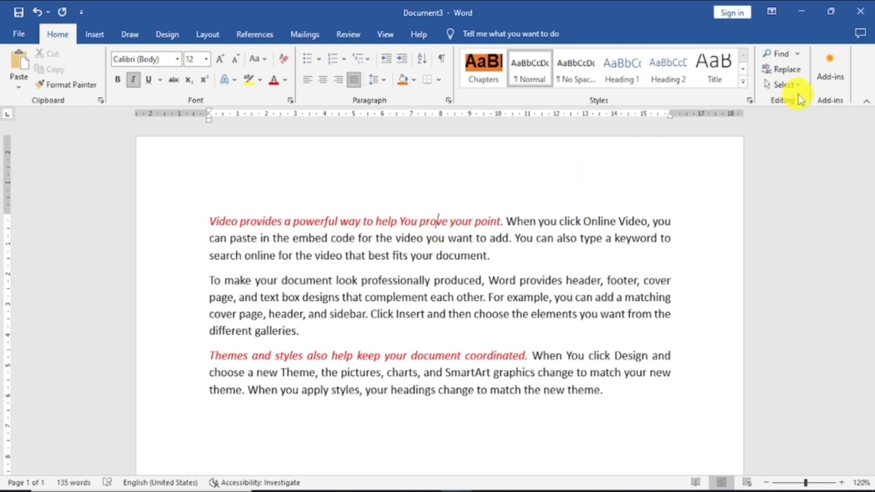
click(787, 85)
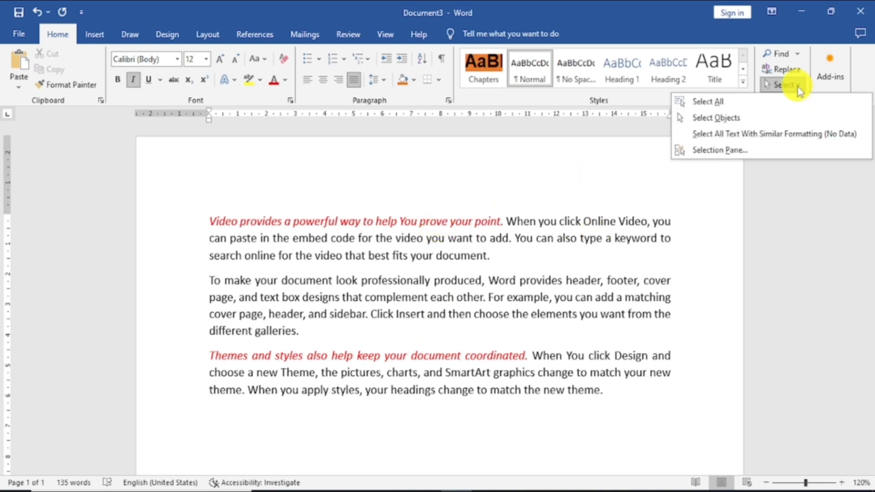
click(742, 135)
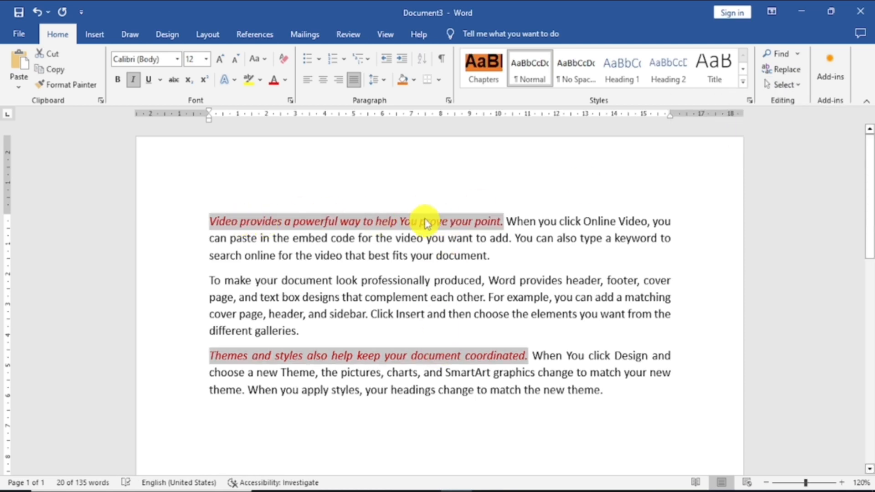
click(554, 333)
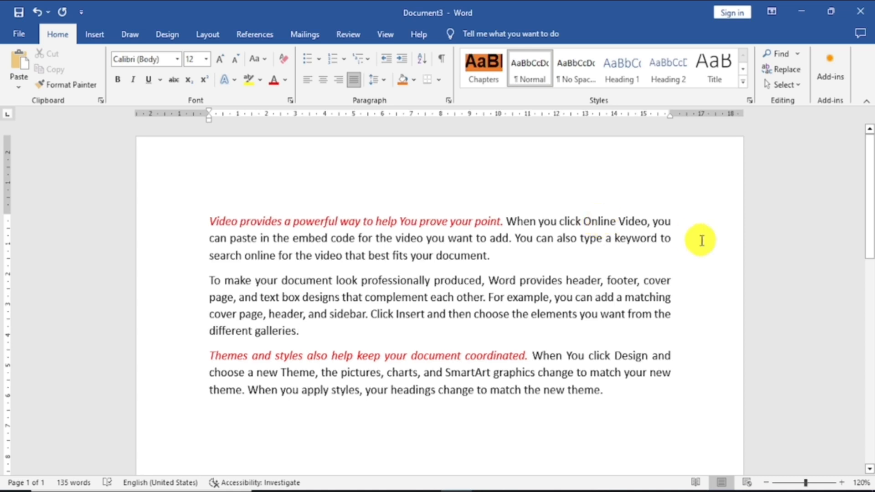
Select all text with formatting similar to the black text around "Online Video" in the first paragraph, and clear the selection.
click(798, 87)
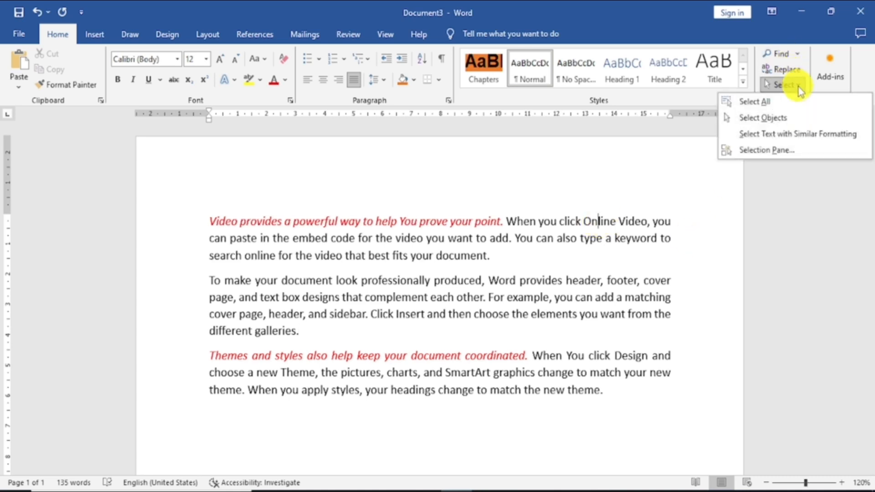
click(784, 134)
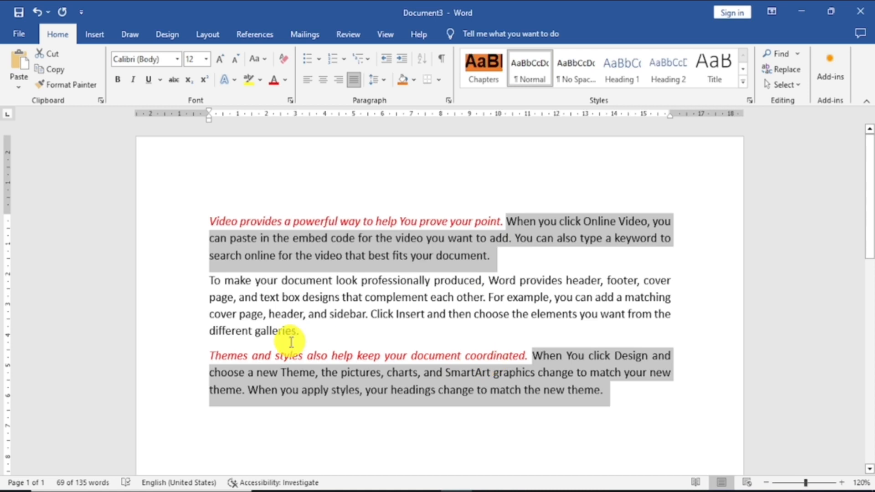
click(471, 283)
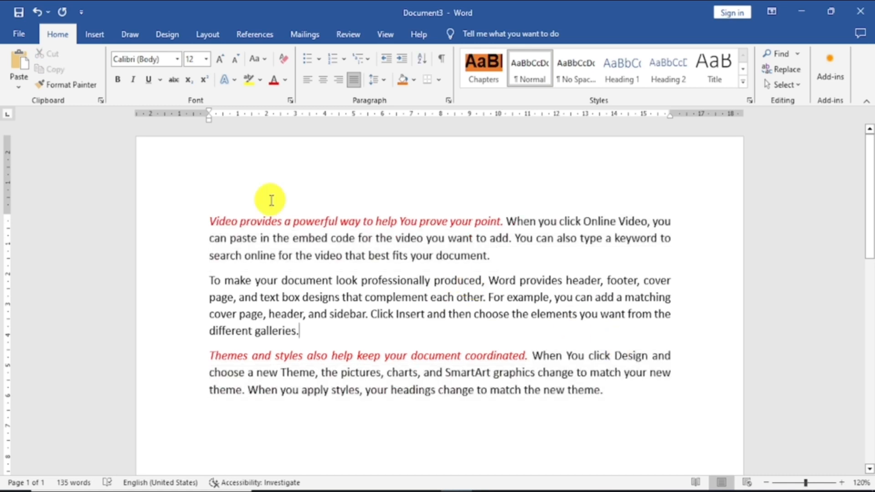